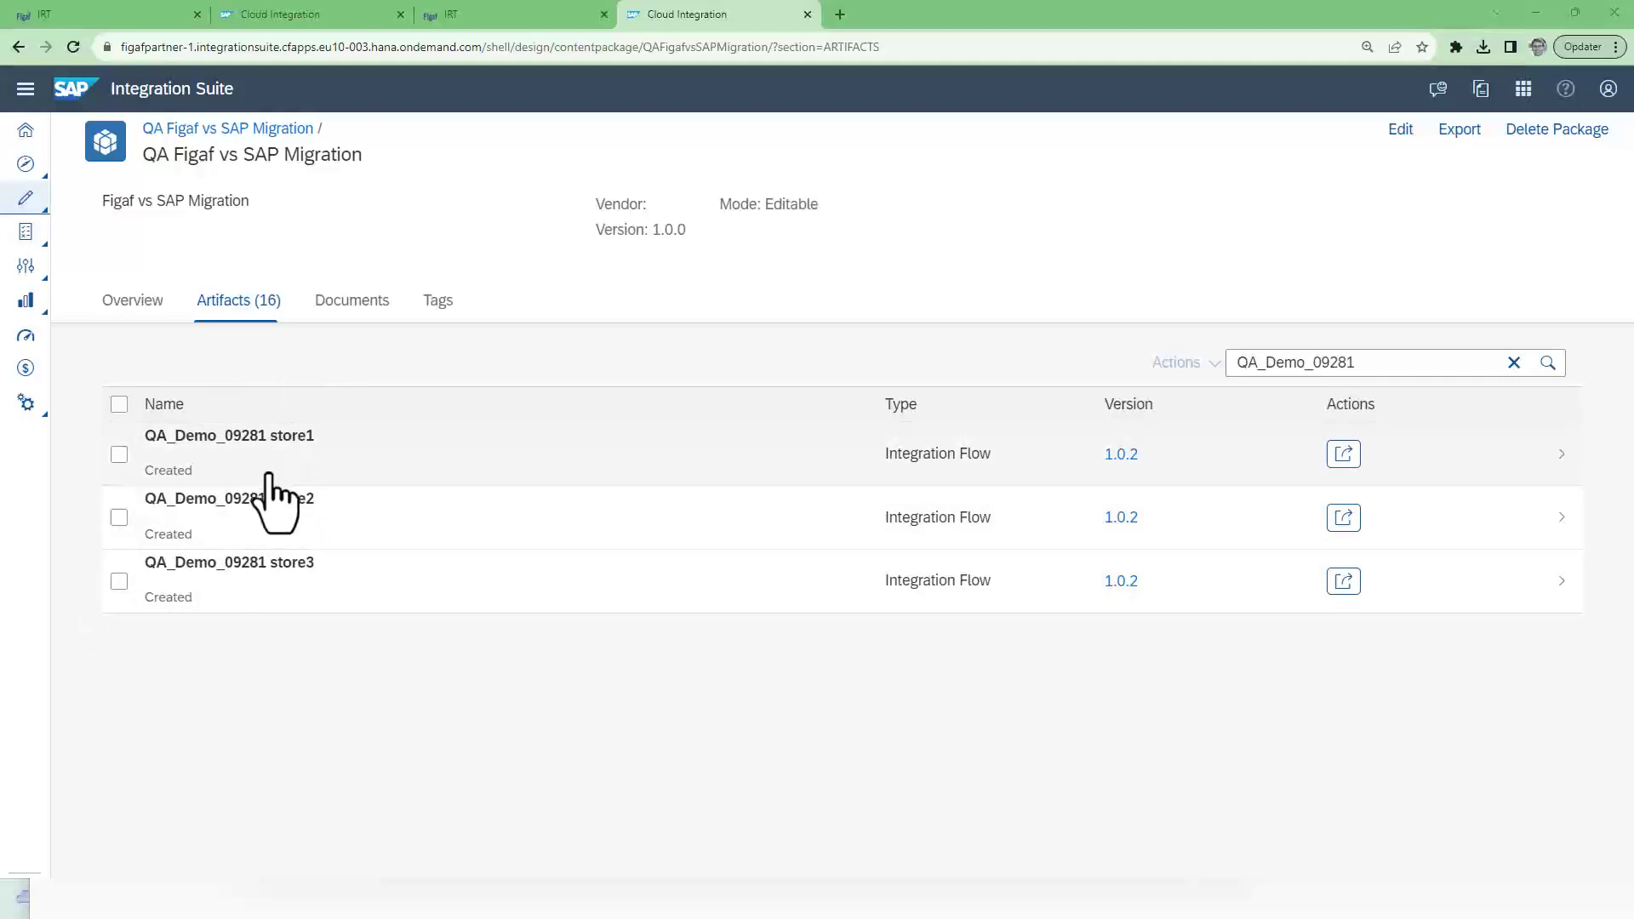
Open the QA_Demo_09281 distribution configuration from Tracked Objects to view its store1–store3 targets.
click(101, 16)
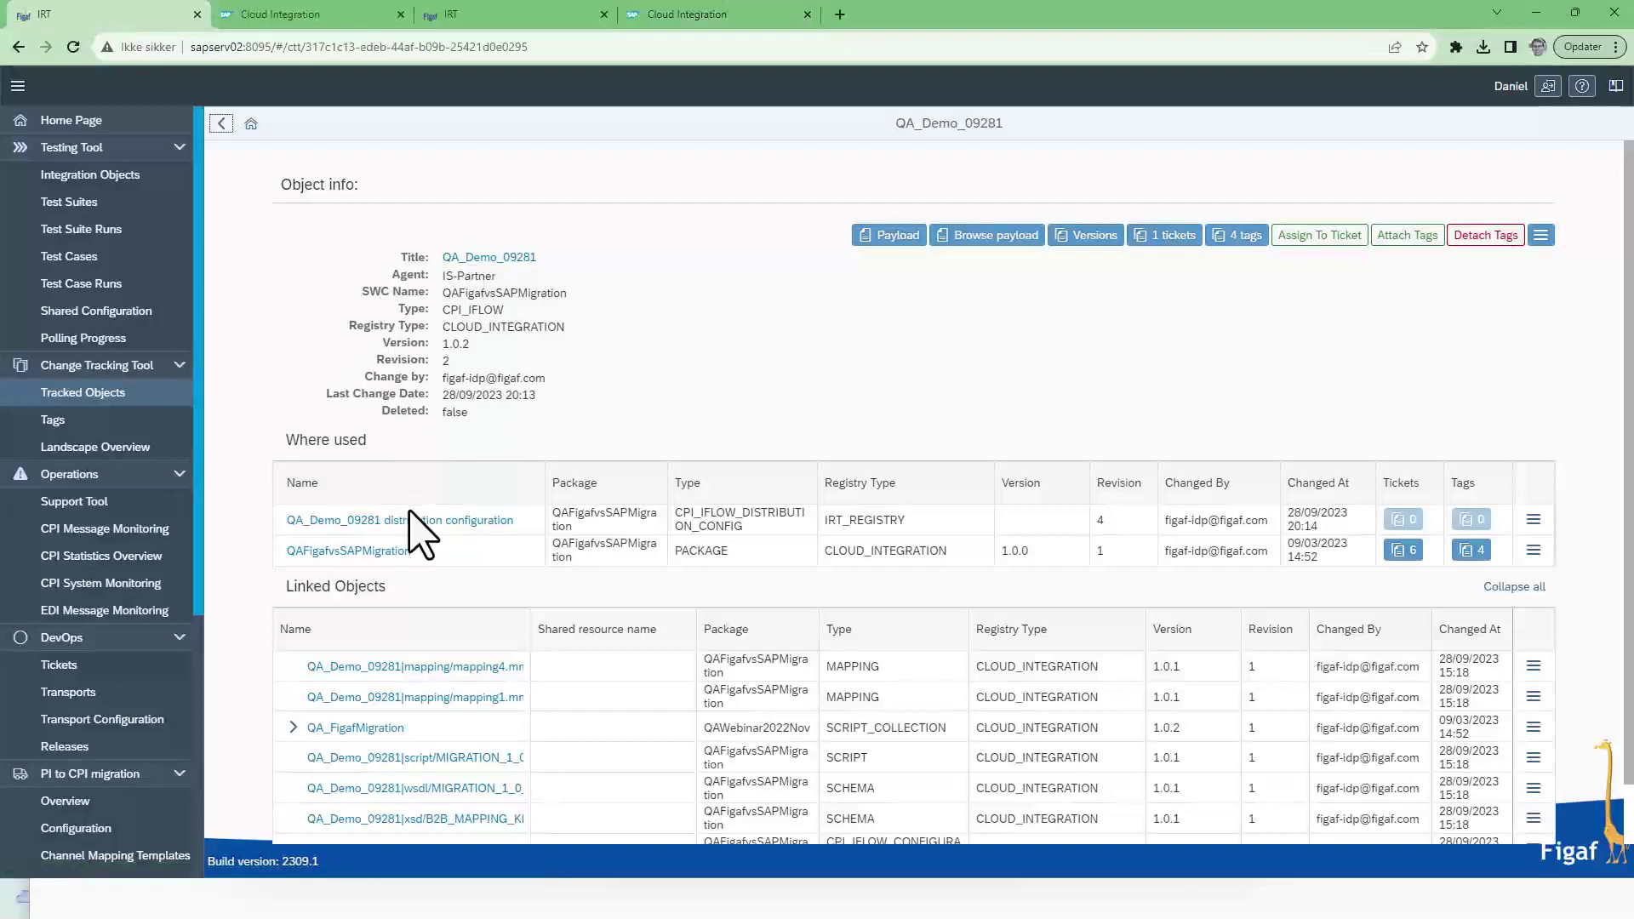
click(407, 520)
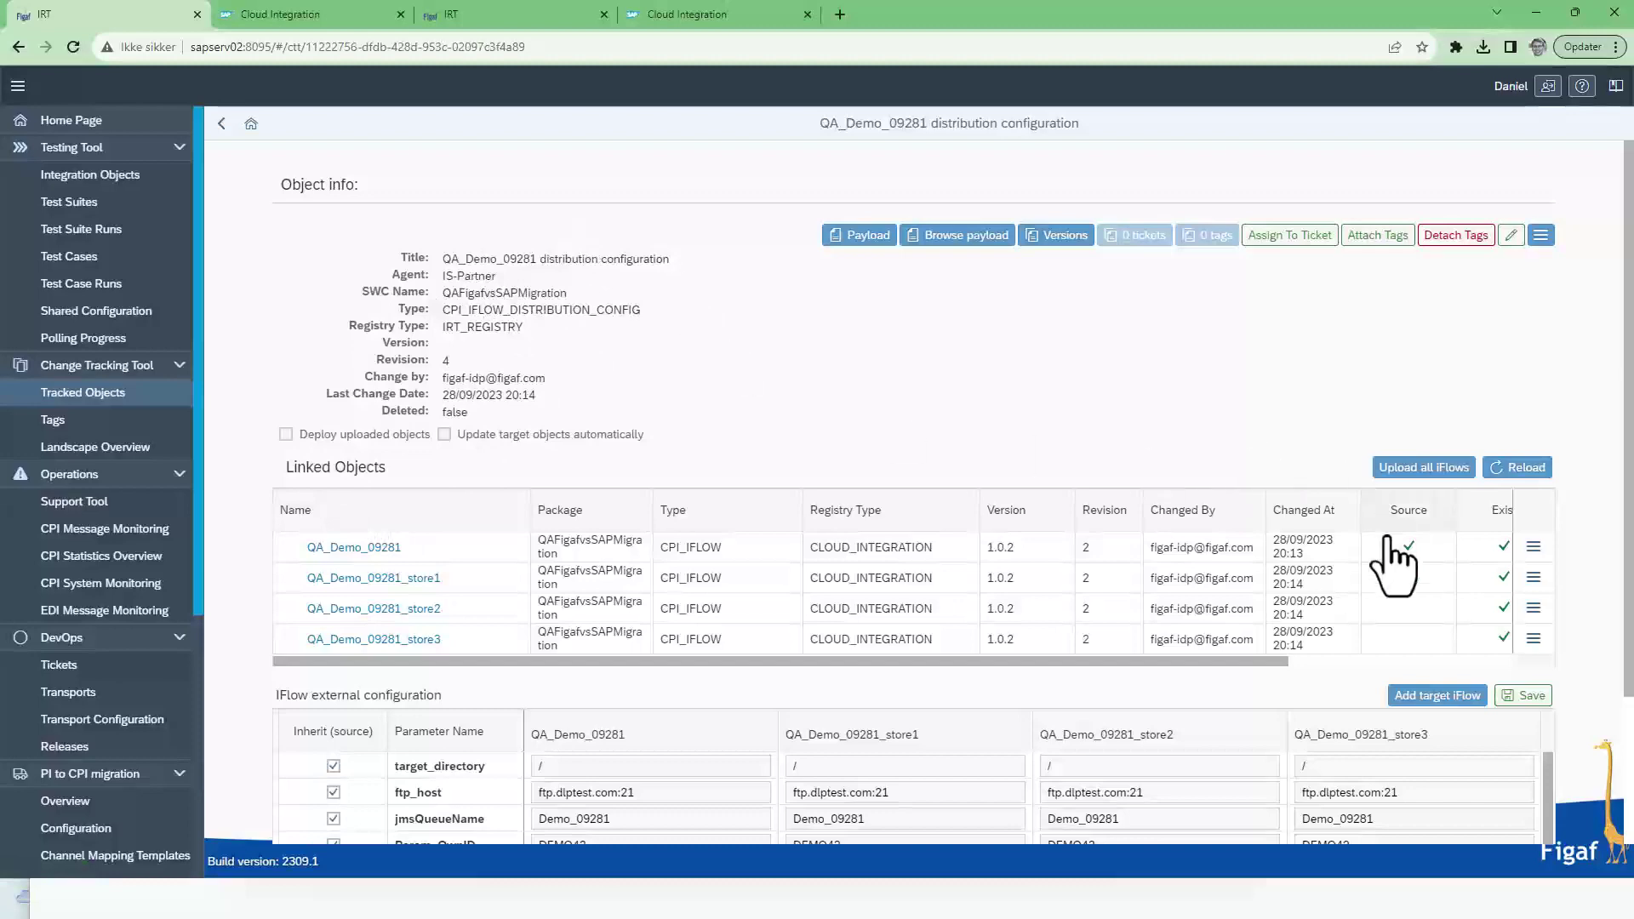
scroll(1204, 573, down, 2)
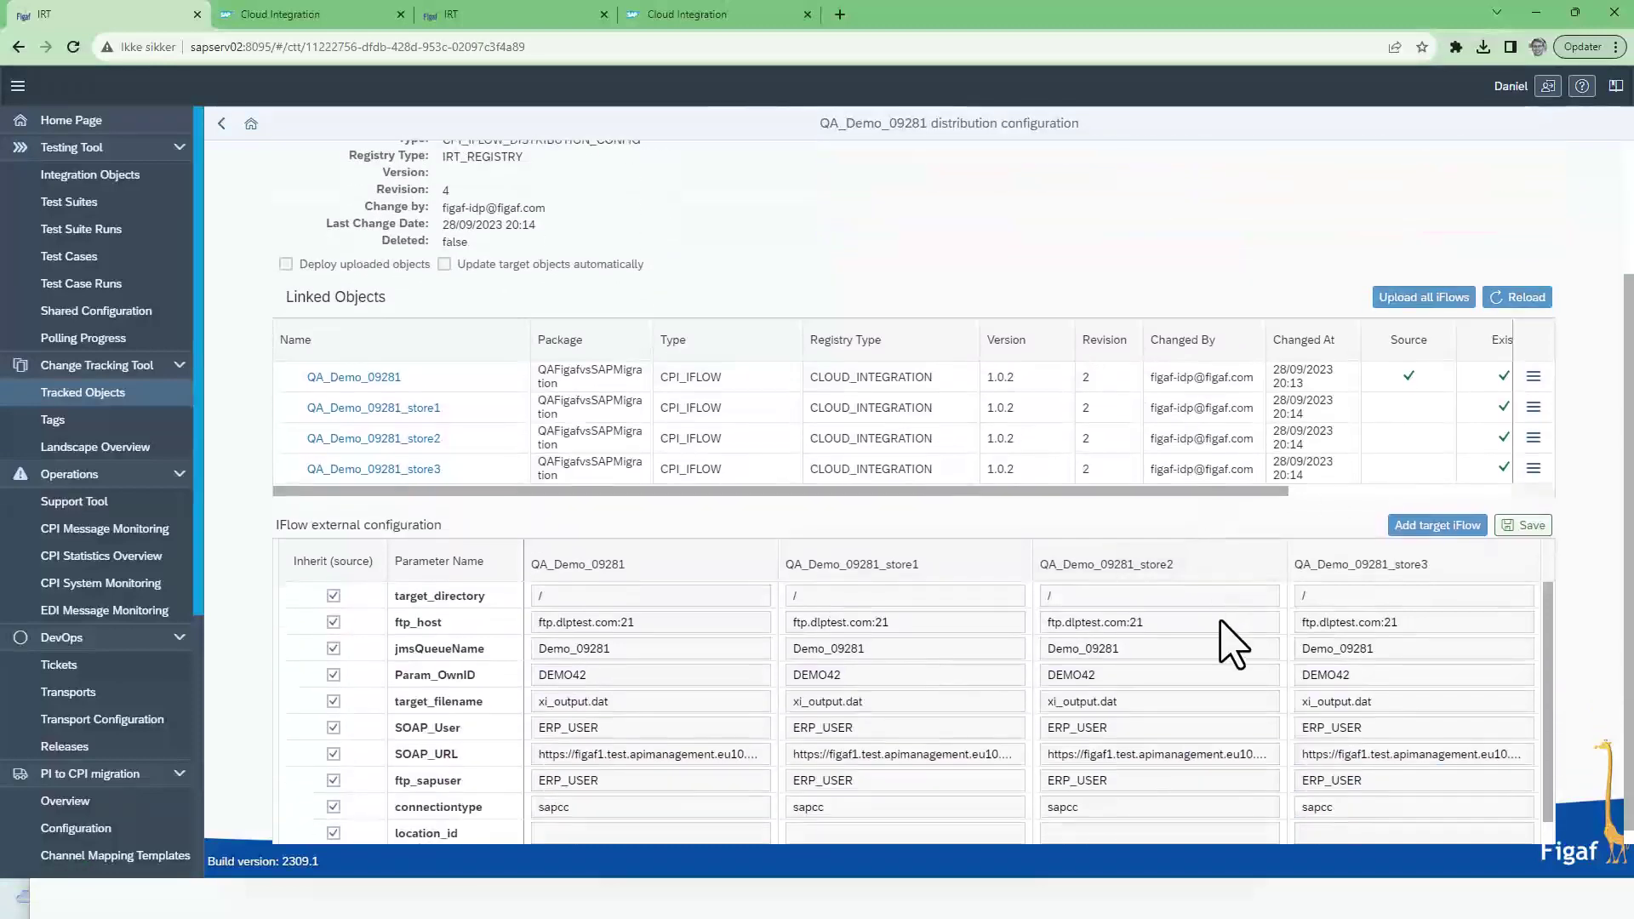
Add one new target iFlow with technical and display name suffix store4, and save it.
click(1438, 526)
text(1)
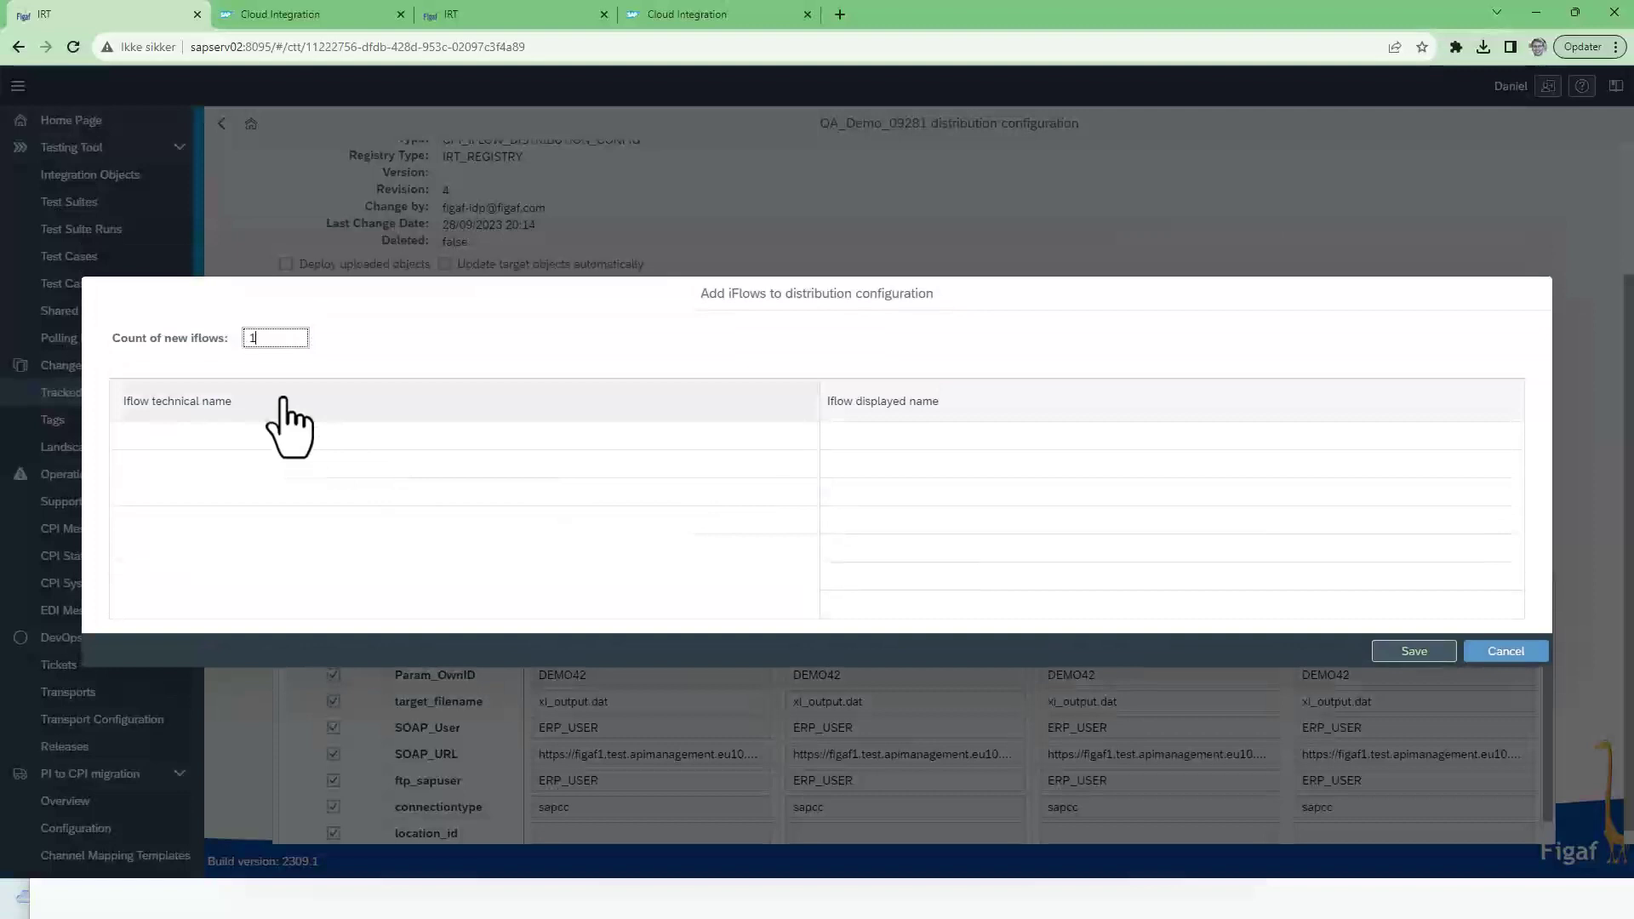
click(267, 416)
text(store4)
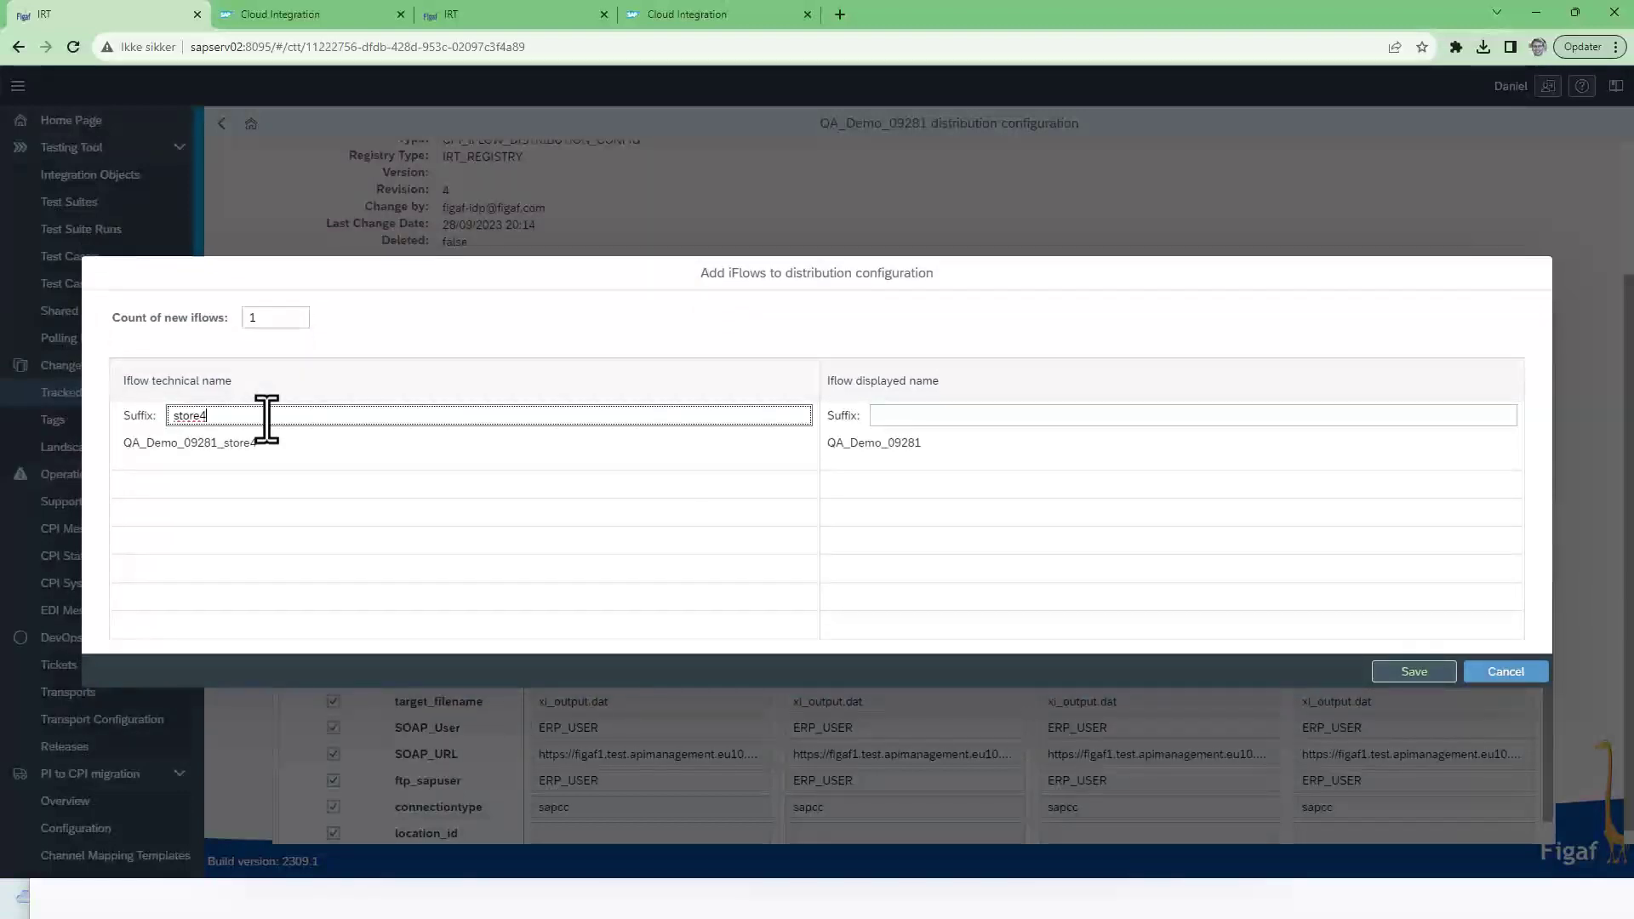
click(956, 417)
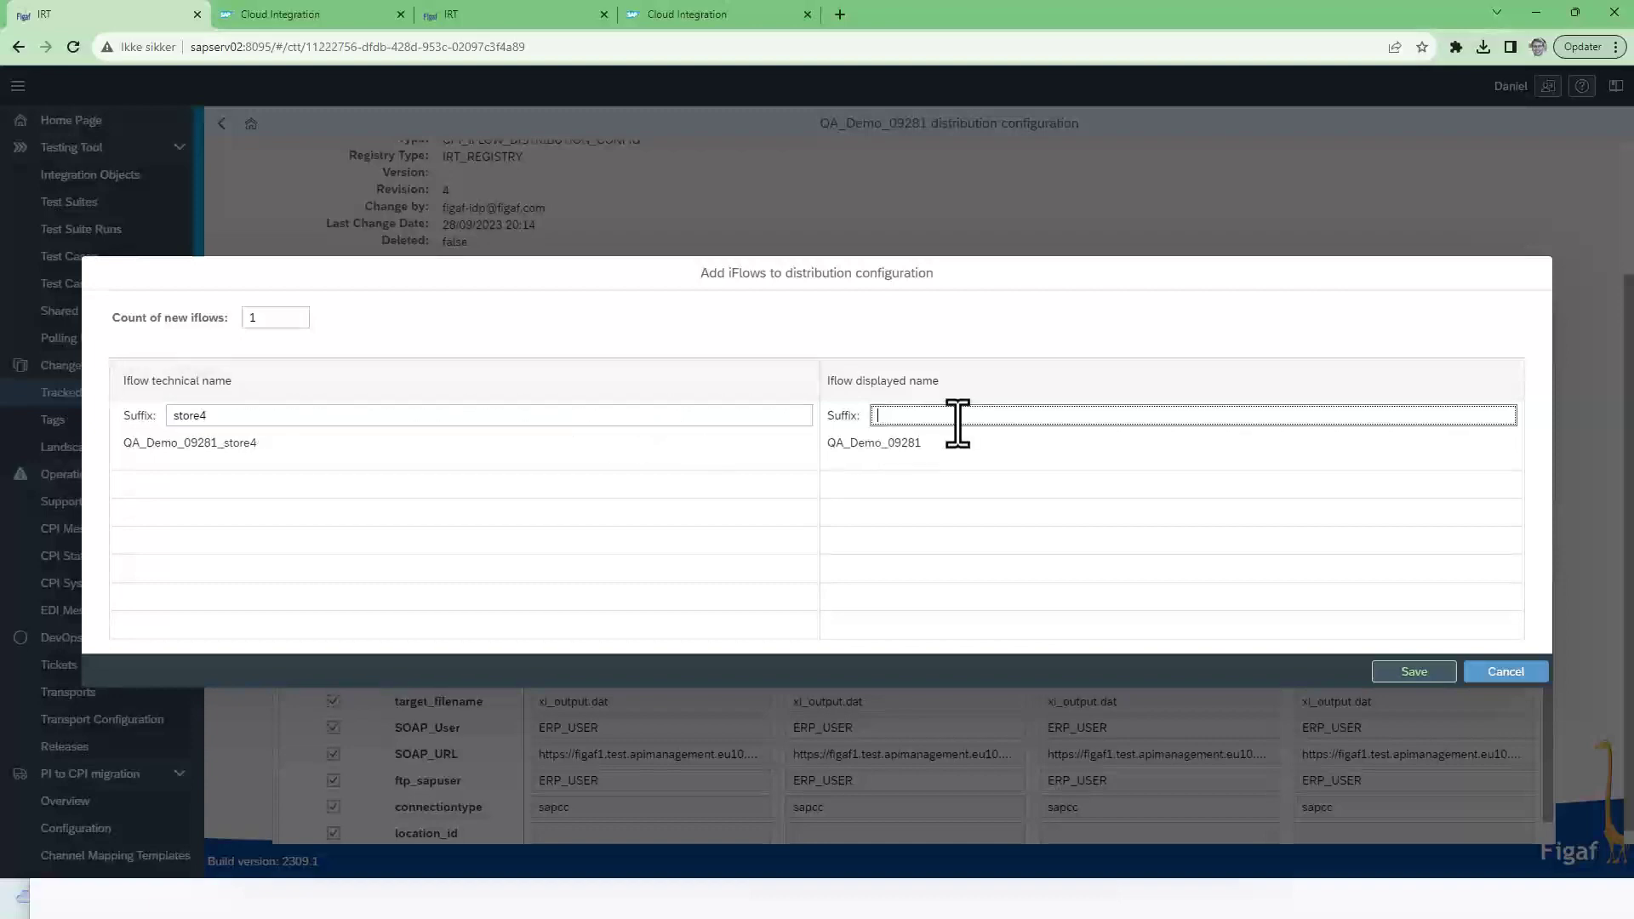
text(store4)
click(1437, 673)
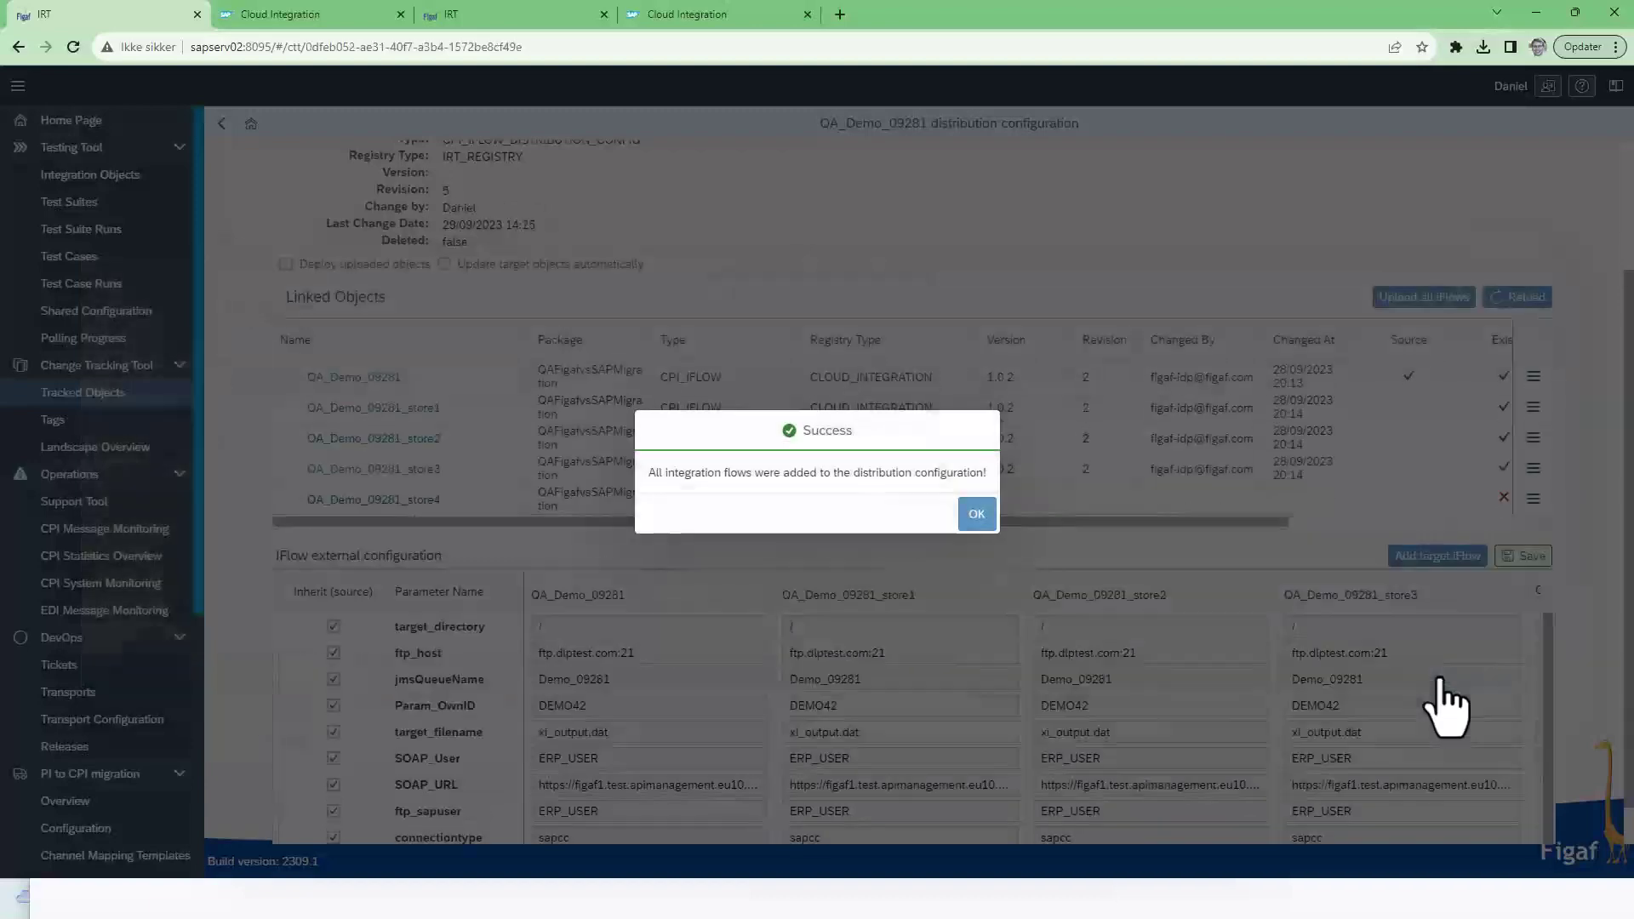
click(977, 513)
Copy the source iFlow's missing parameters into the store4 target configuration.
scroll(1033, 671, down, 1)
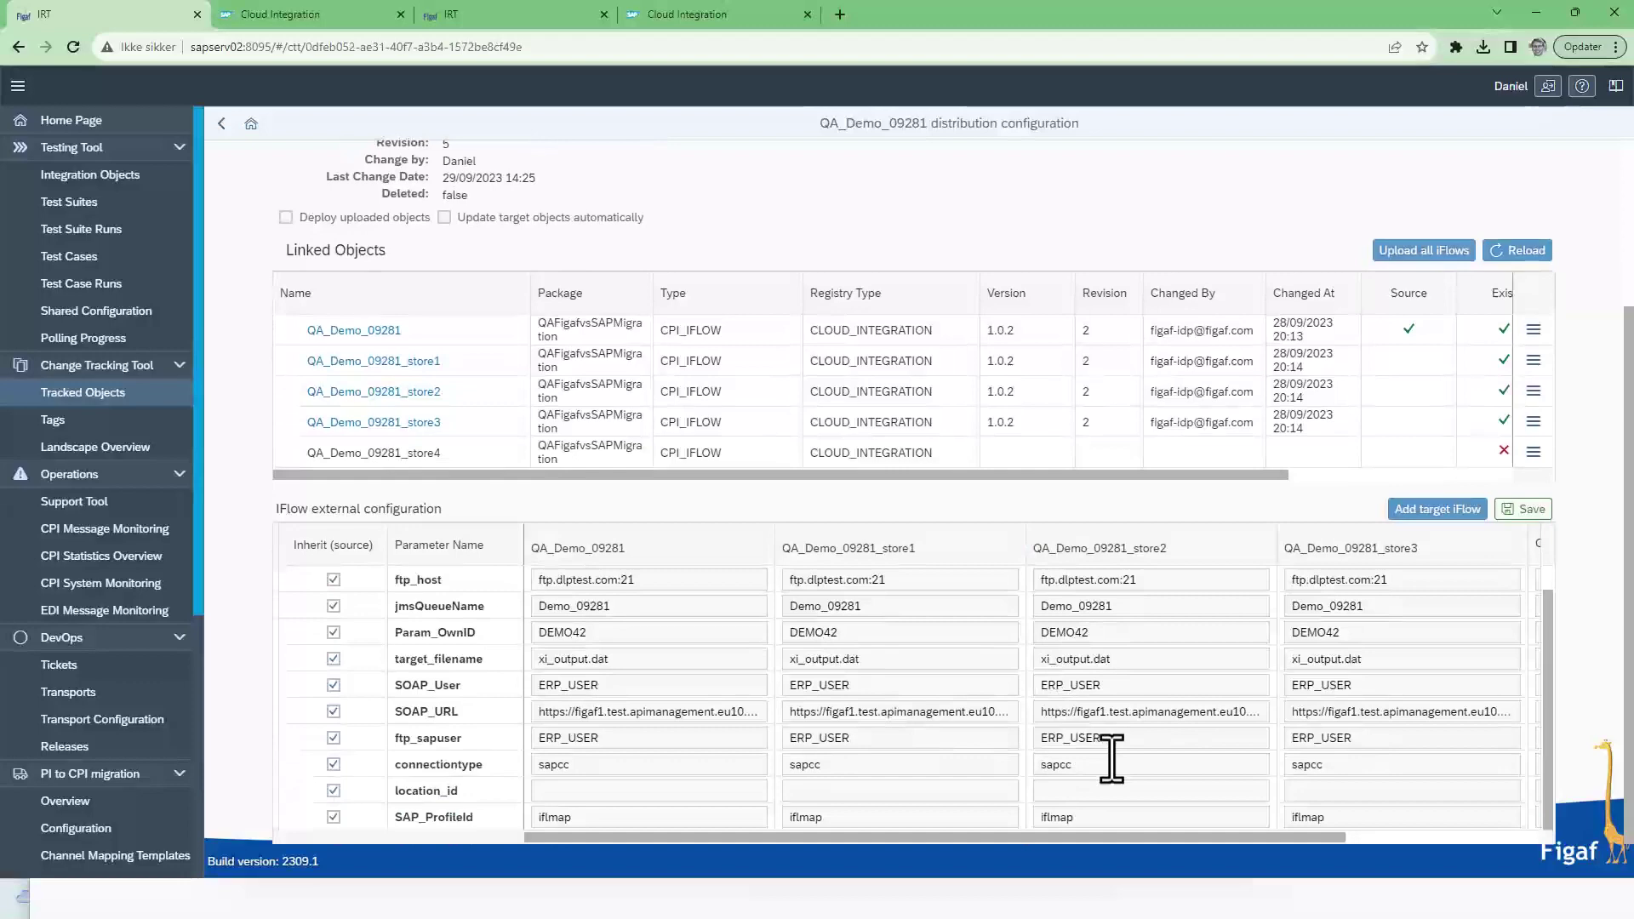
drag(1249, 845, 1521, 805)
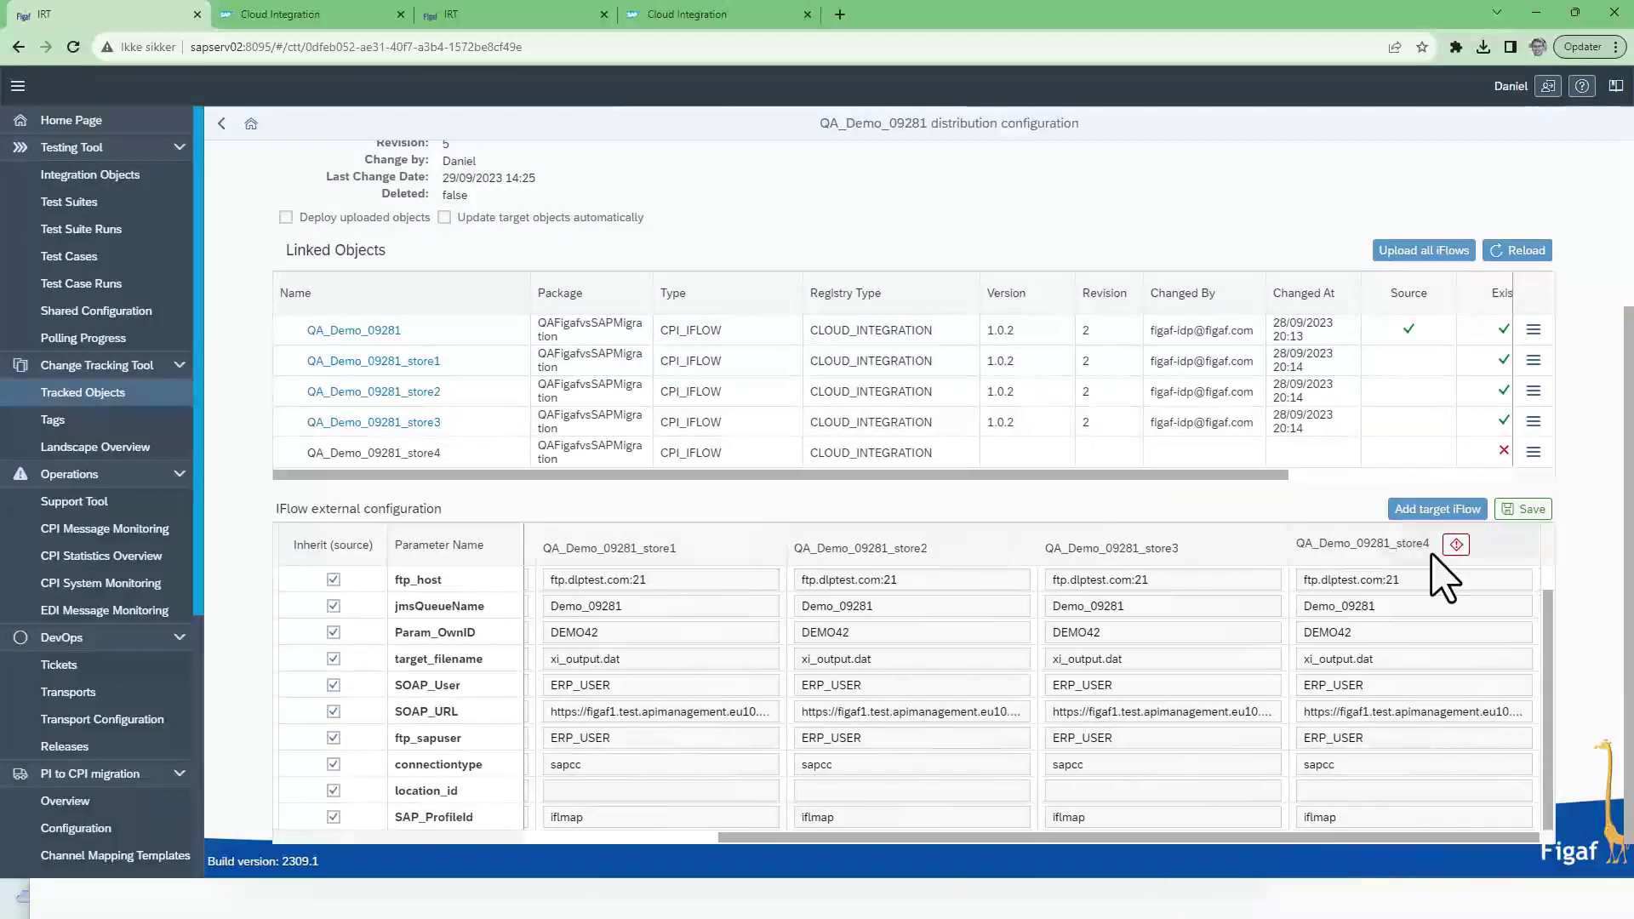
click(1454, 547)
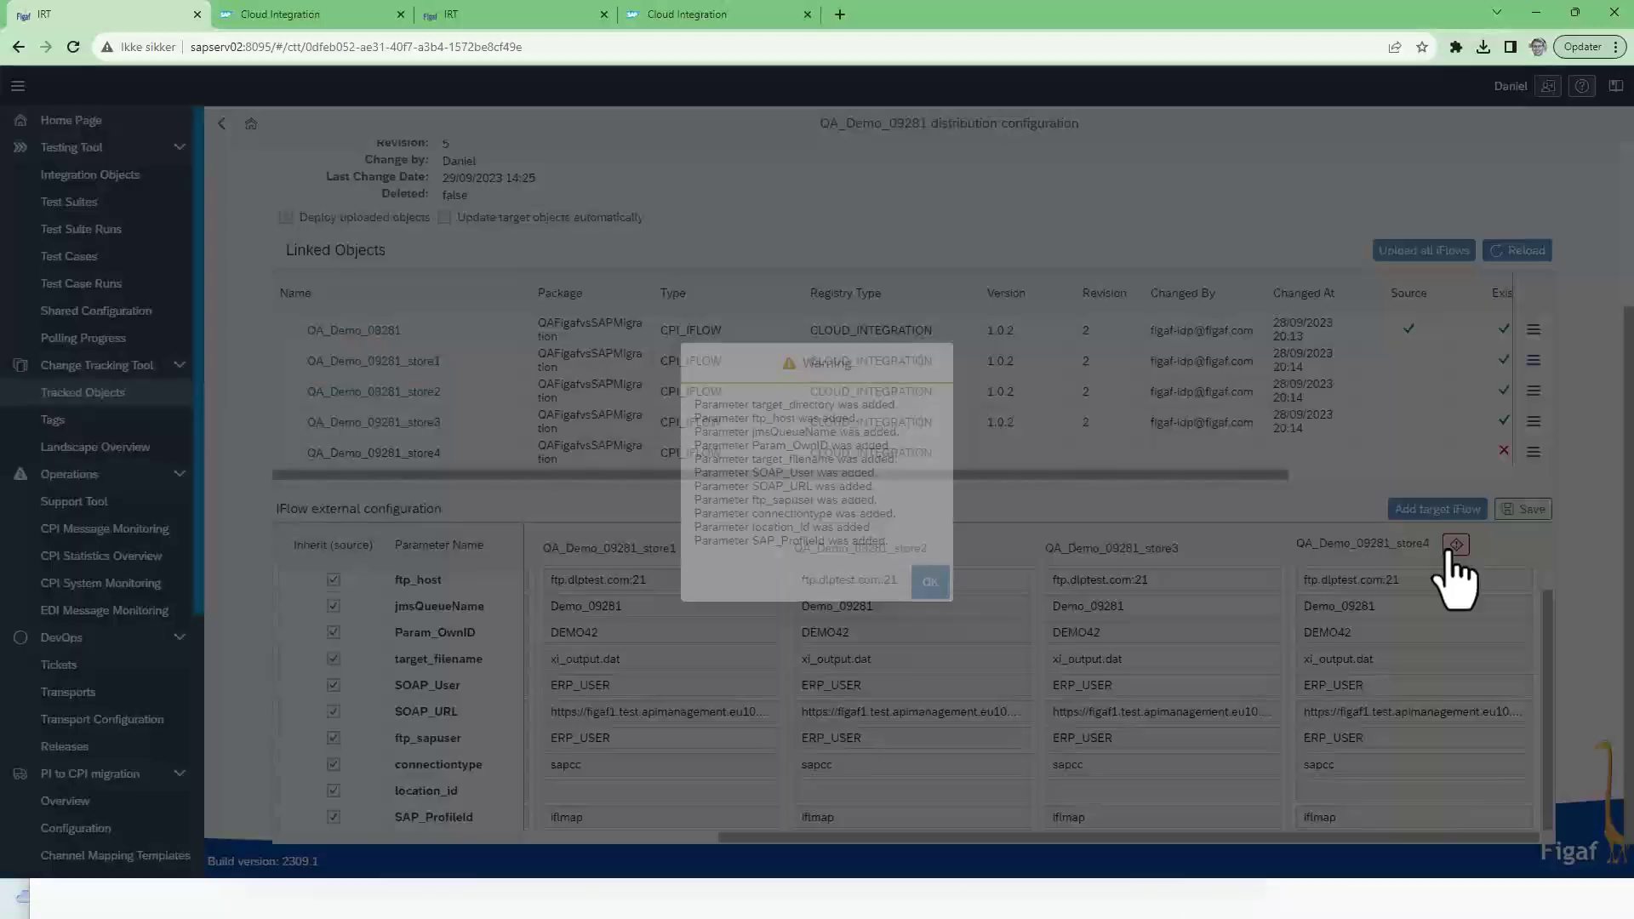
Stop inheriting jmsQueueName for store4, set it to Demo_09281324, and save the configuration.
click(931, 582)
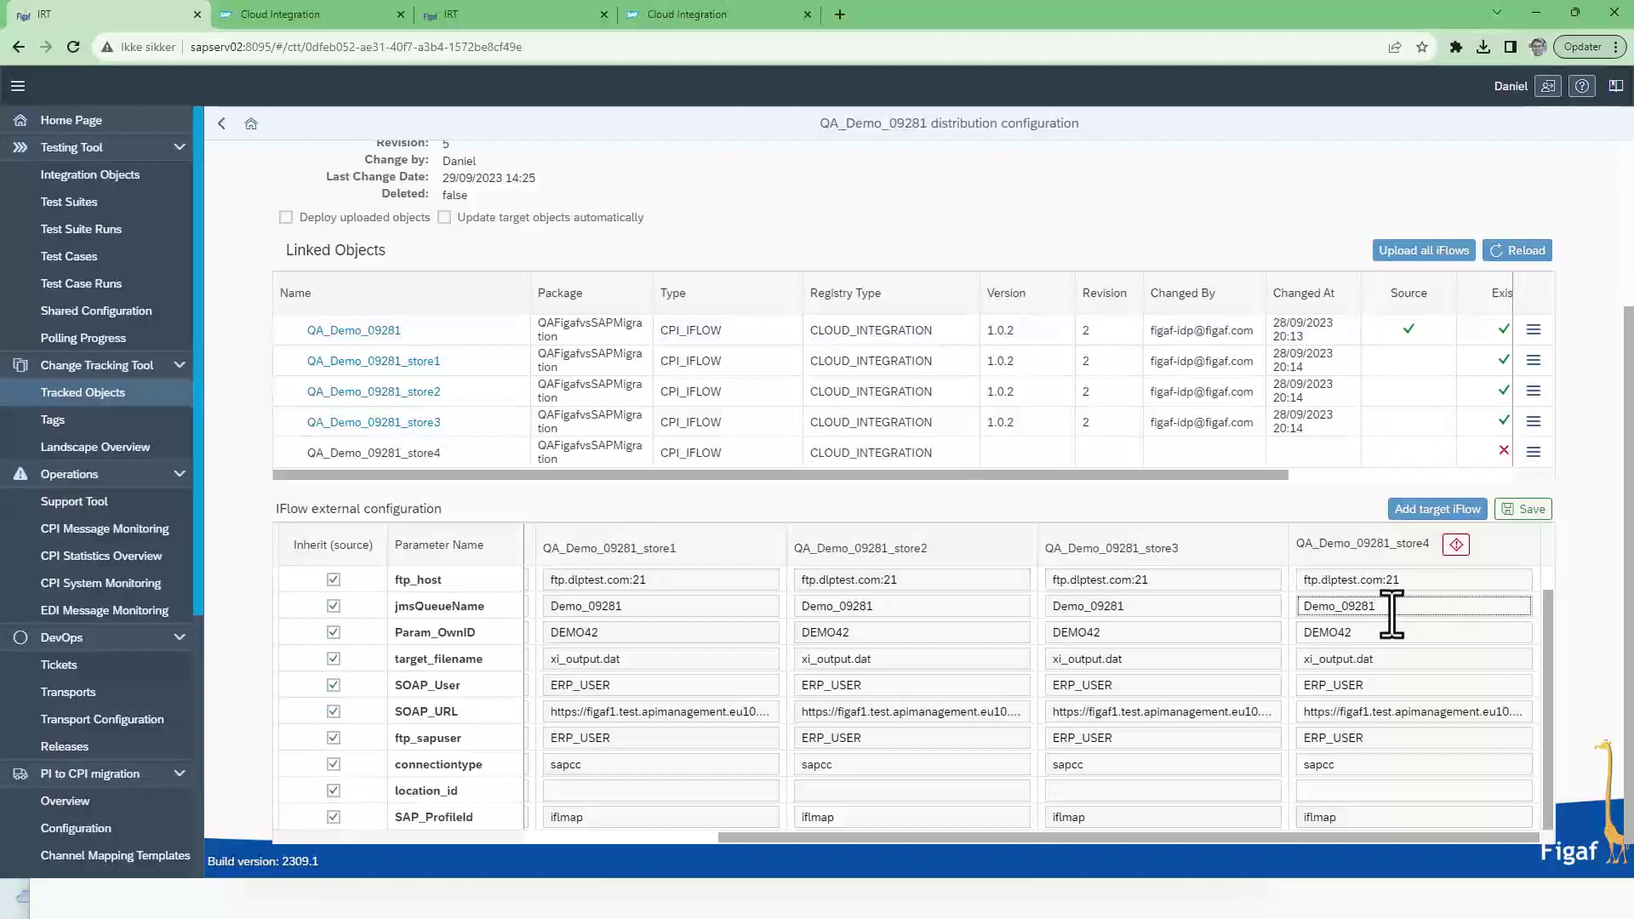
click(333, 606)
click(1447, 611)
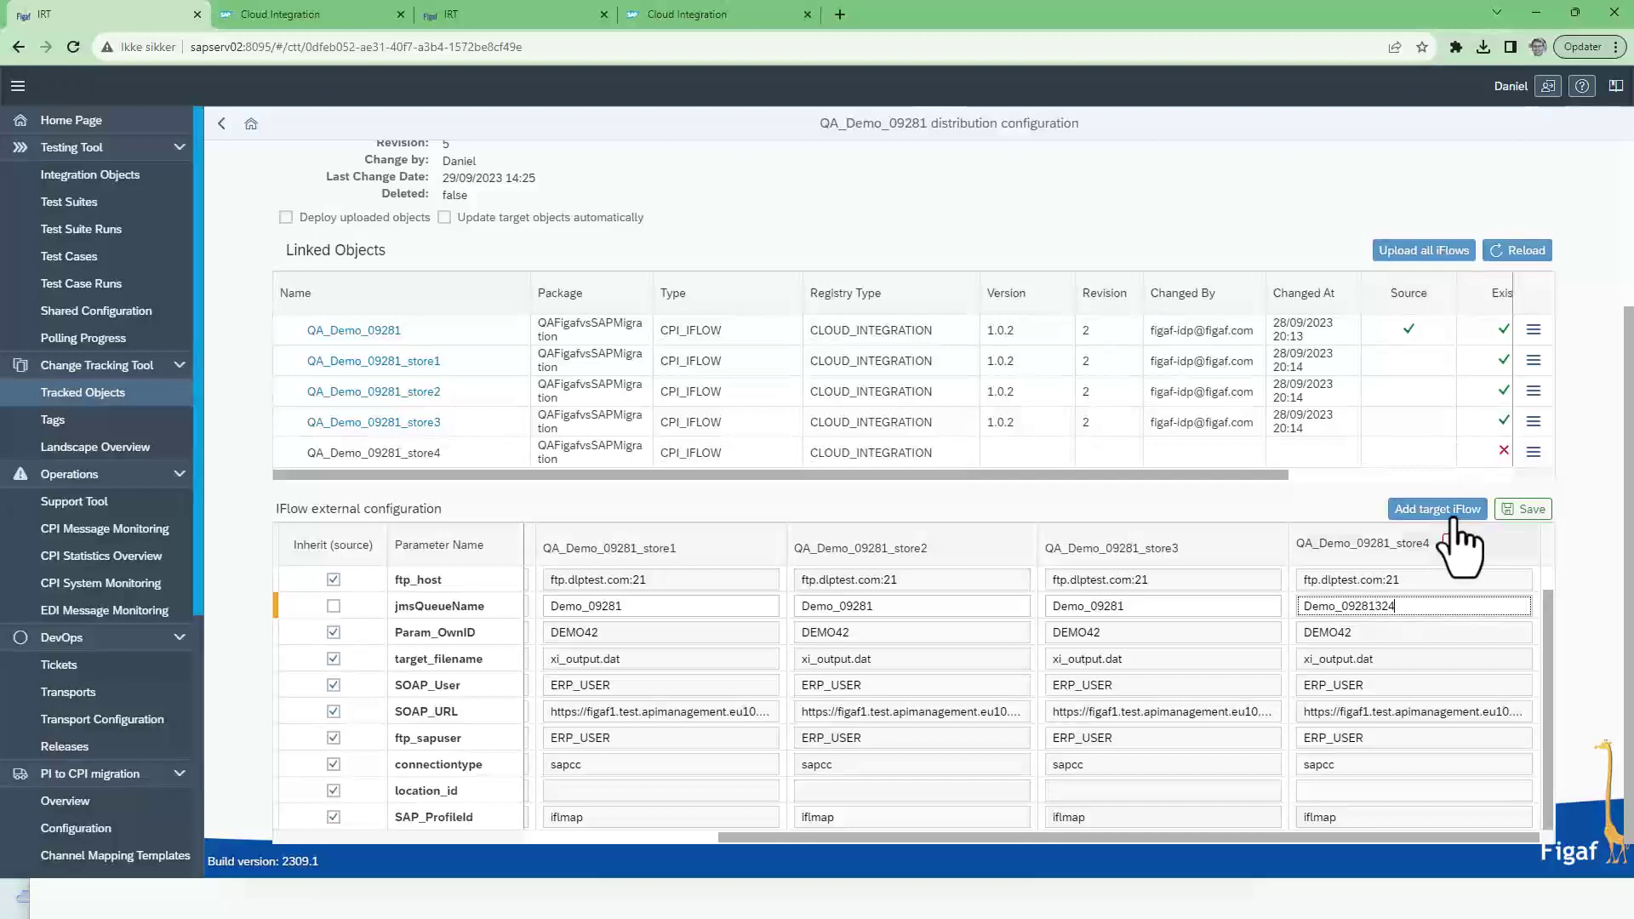
click(1509, 511)
click(960, 511)
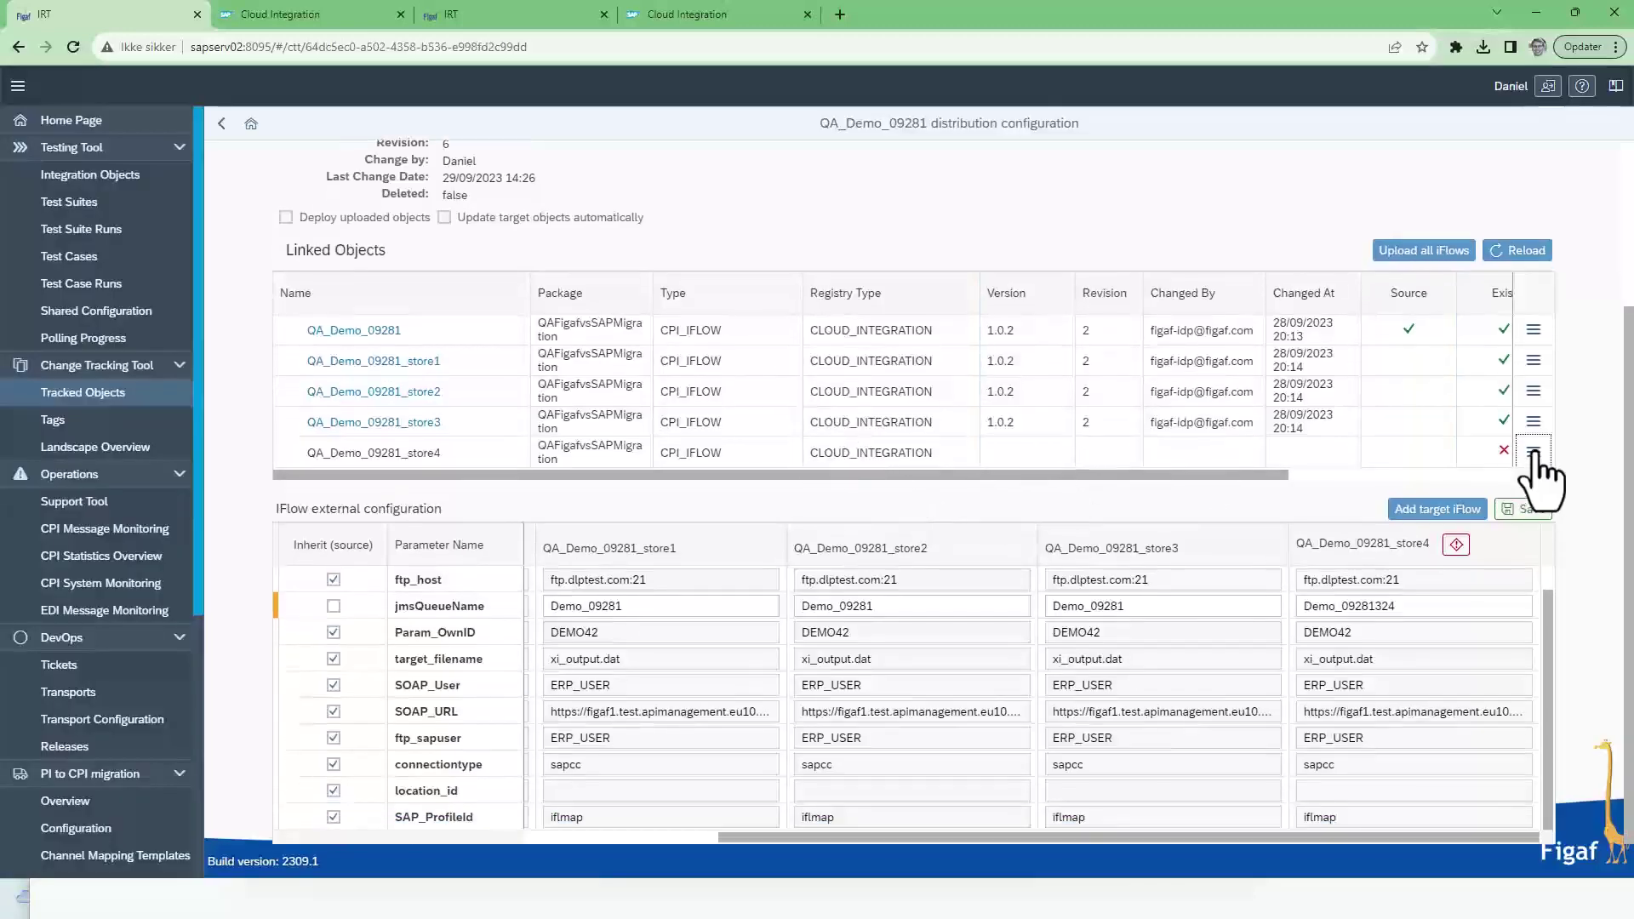
Run Update target iFlow for store4 and close the finished progress dialog.
click(1534, 454)
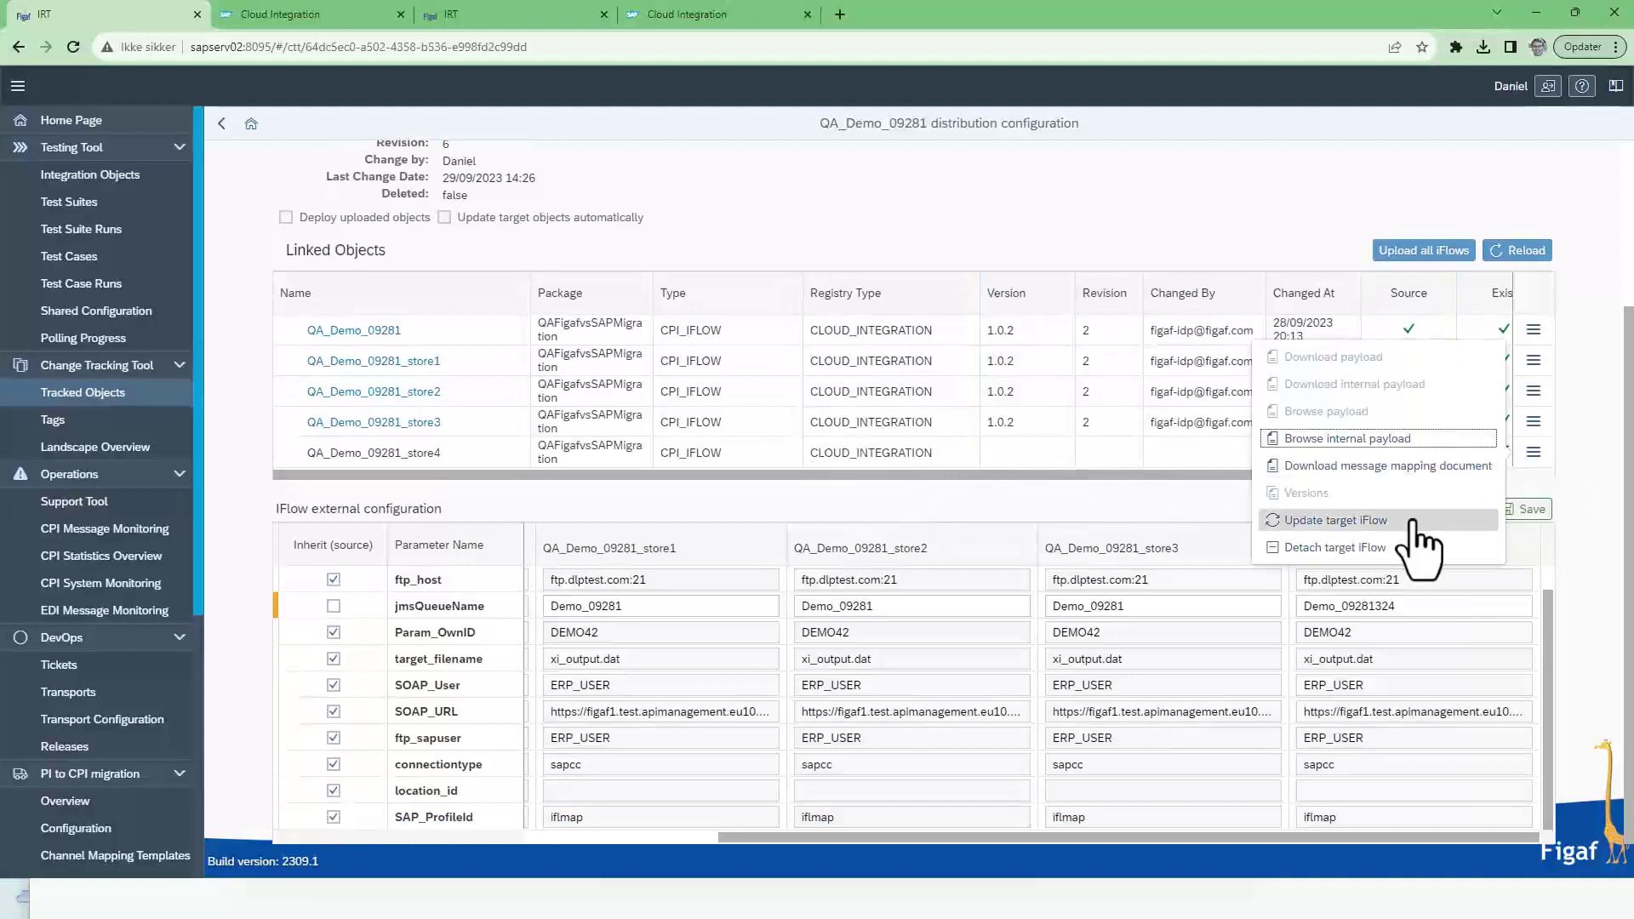
click(1318, 521)
click(1138, 523)
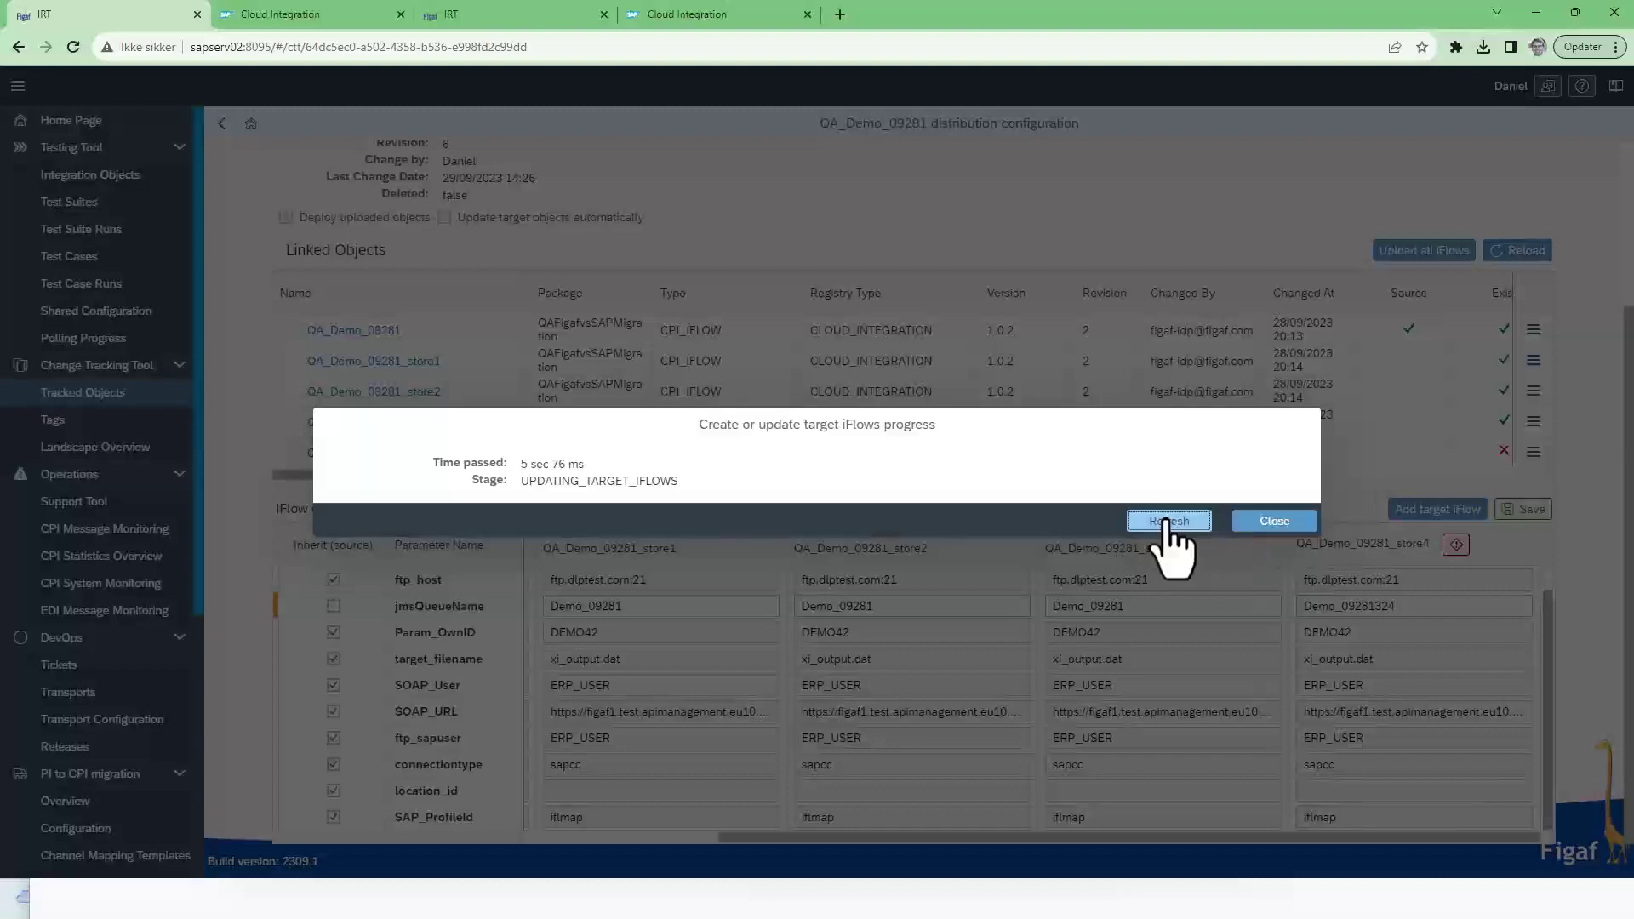
click(1277, 522)
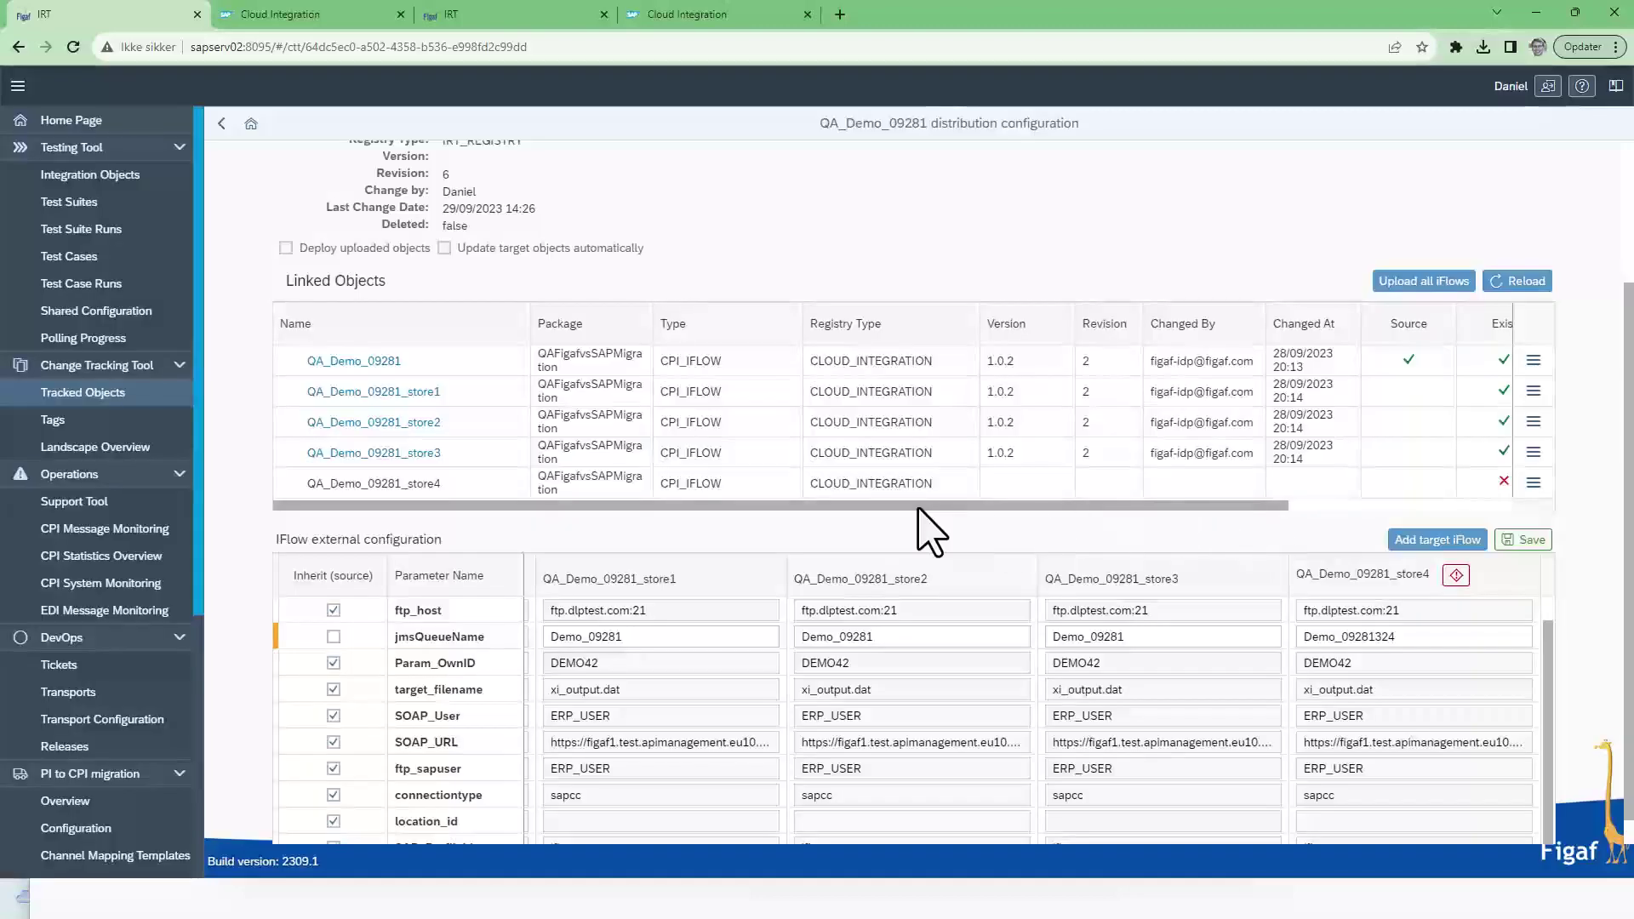
Reload the Integration Suite package and filter its artifacts to QA_Demo_09281, revealing store4 at 1.0.2.
click(491, 17)
click(647, 15)
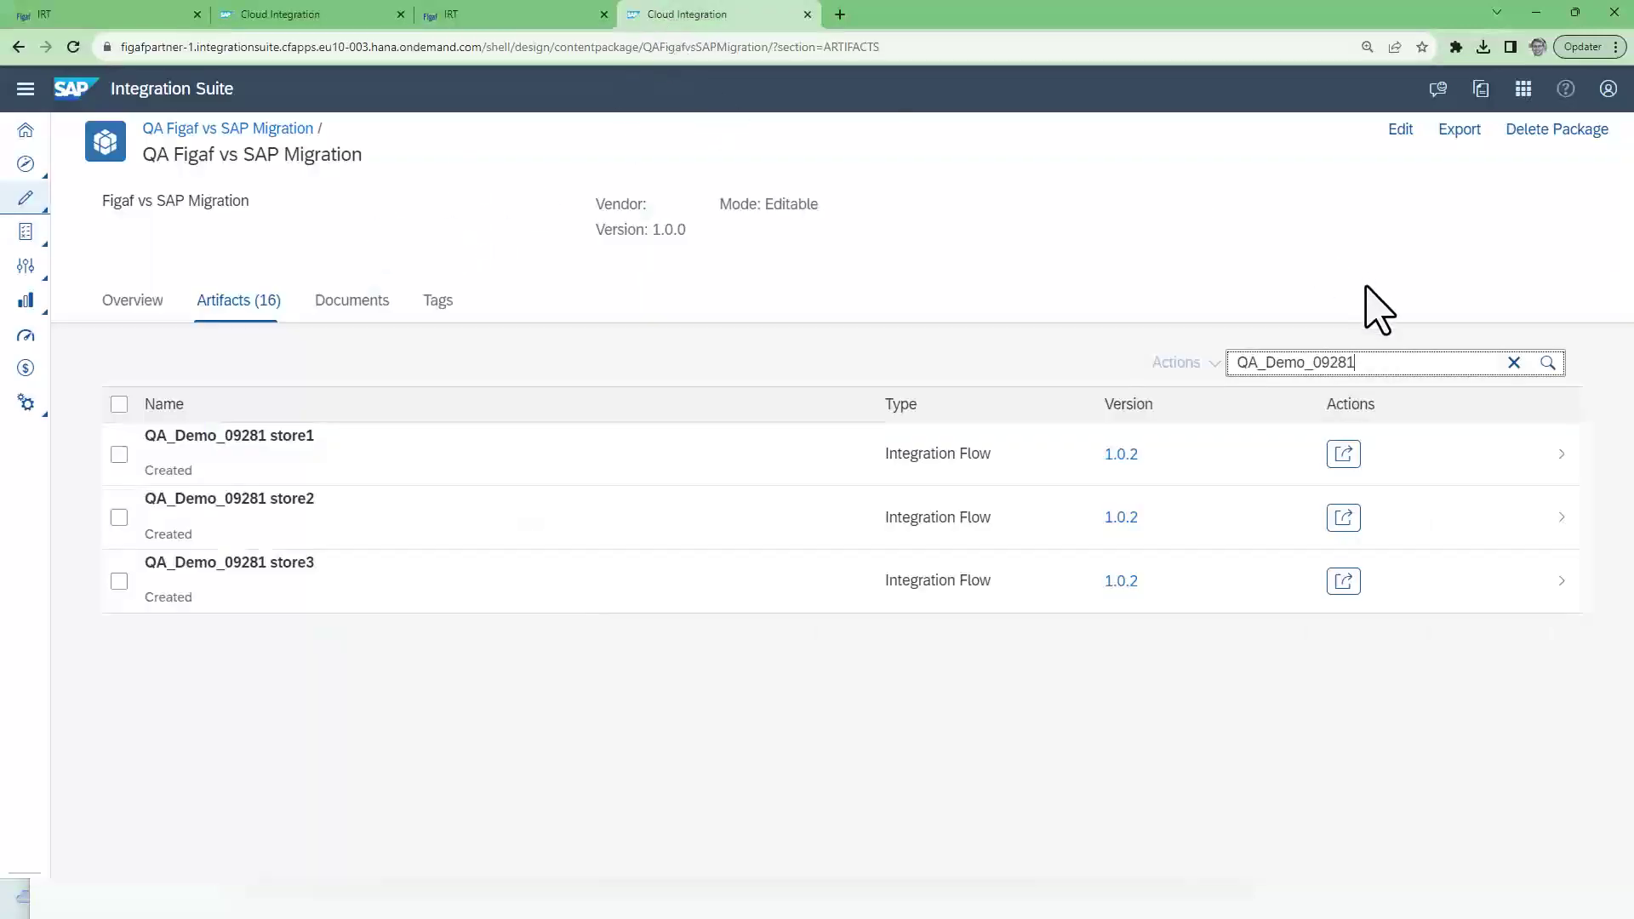
key(ctrl+a)
key(ctrl+c)
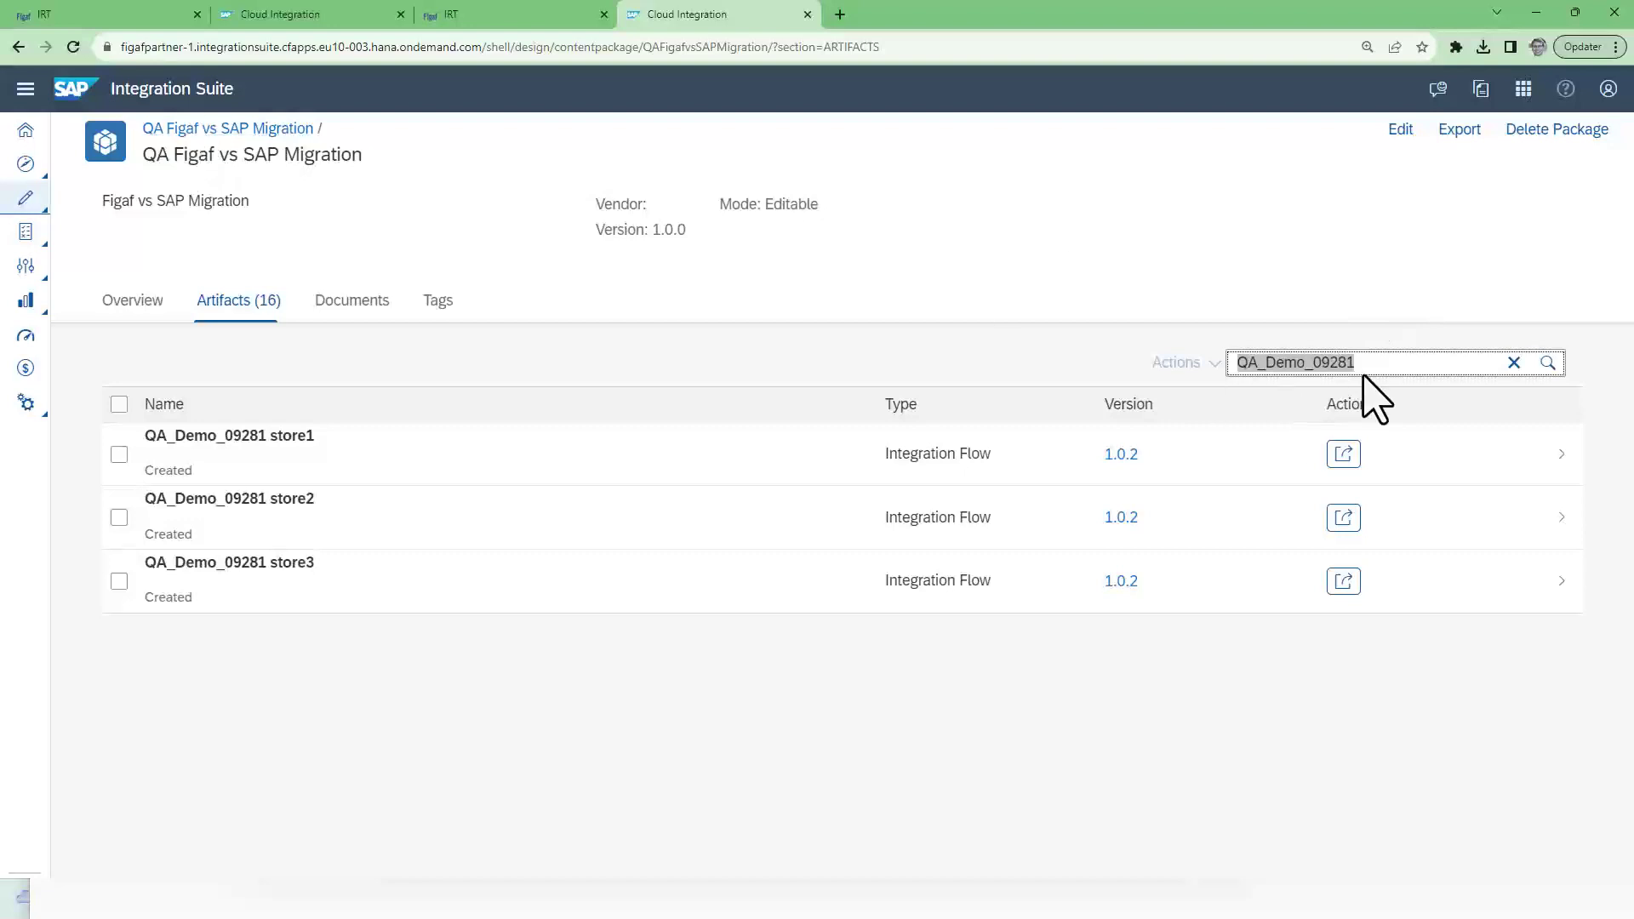
click(73, 47)
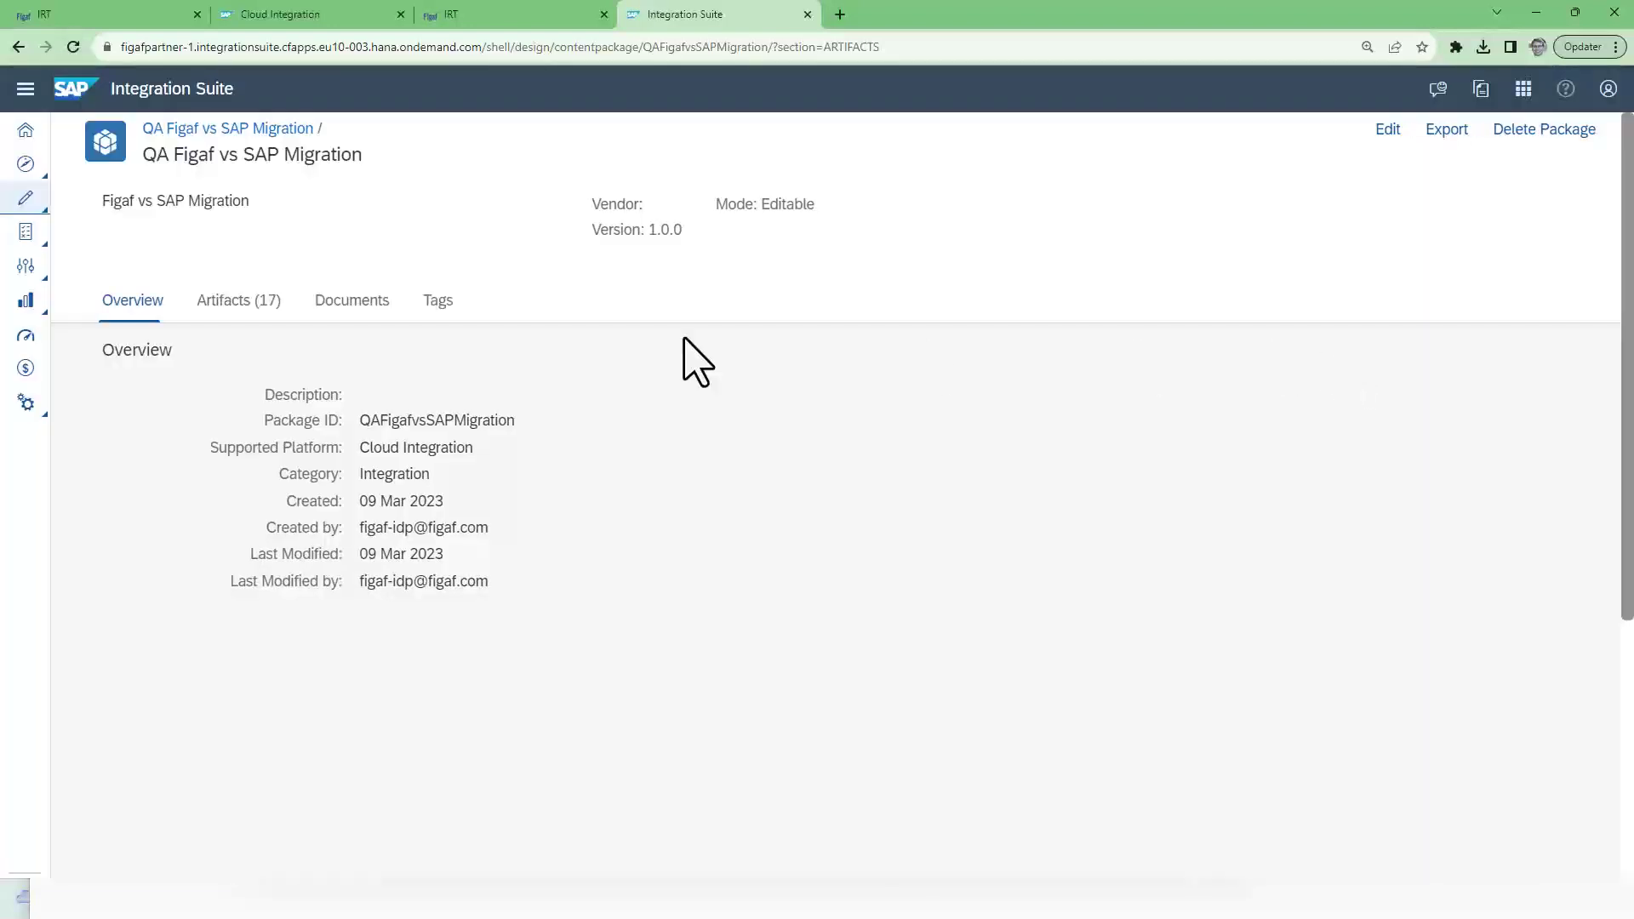
click(255, 307)
click(1286, 362)
key(ctrl+v)
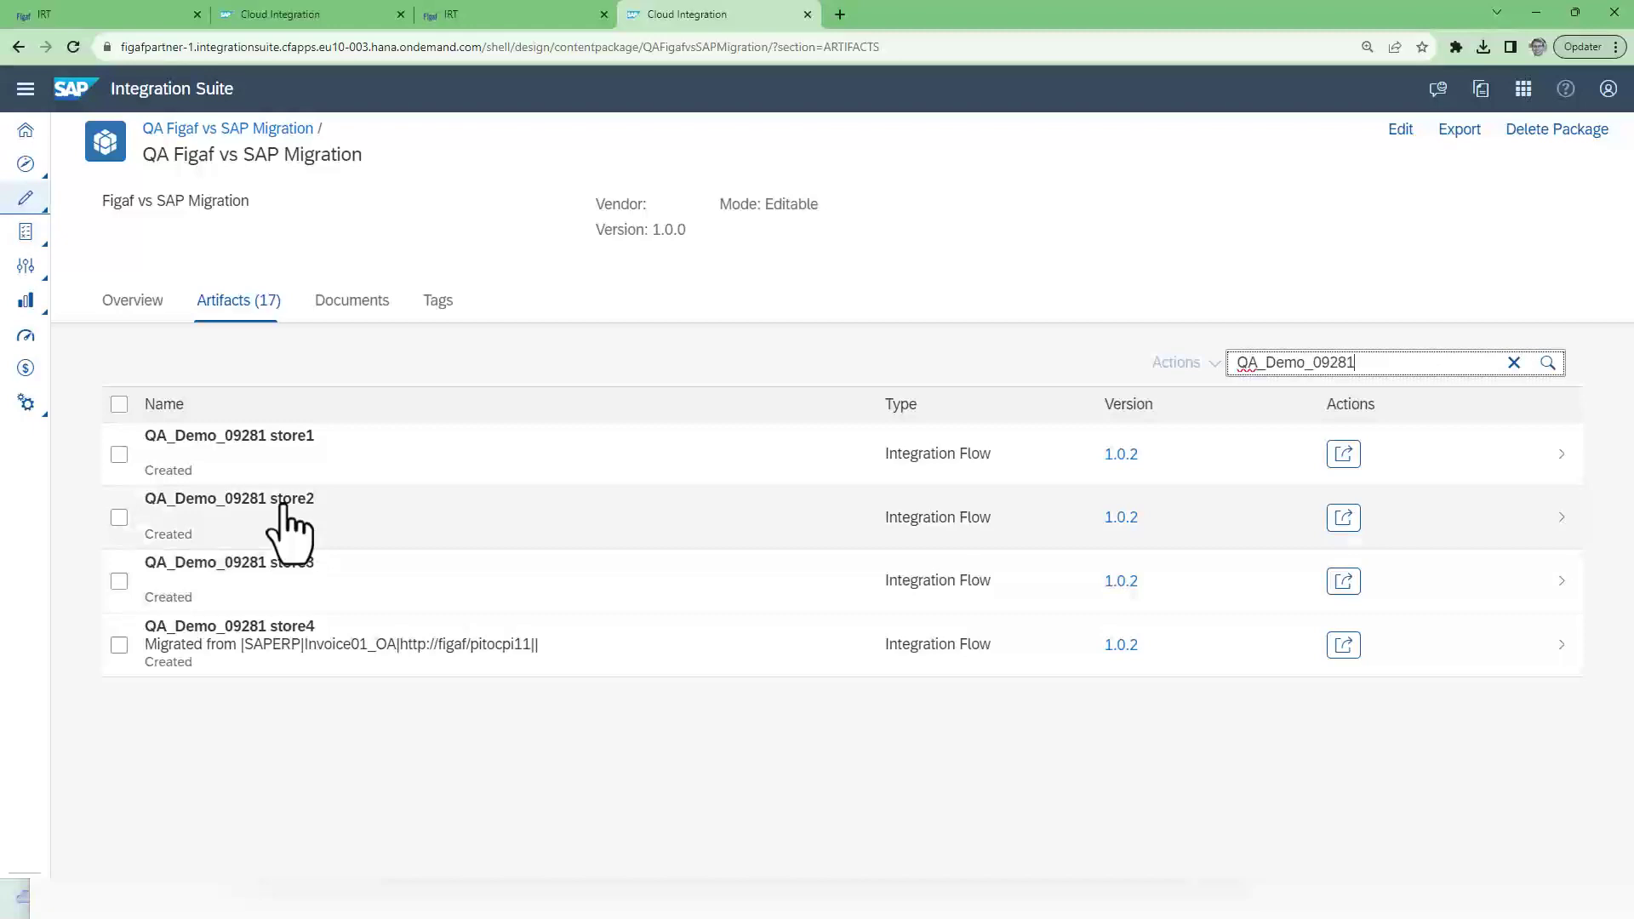
In Tracked Objects, check the object versions and select the Demo_09281 row at 1.0.3.
click(81, 13)
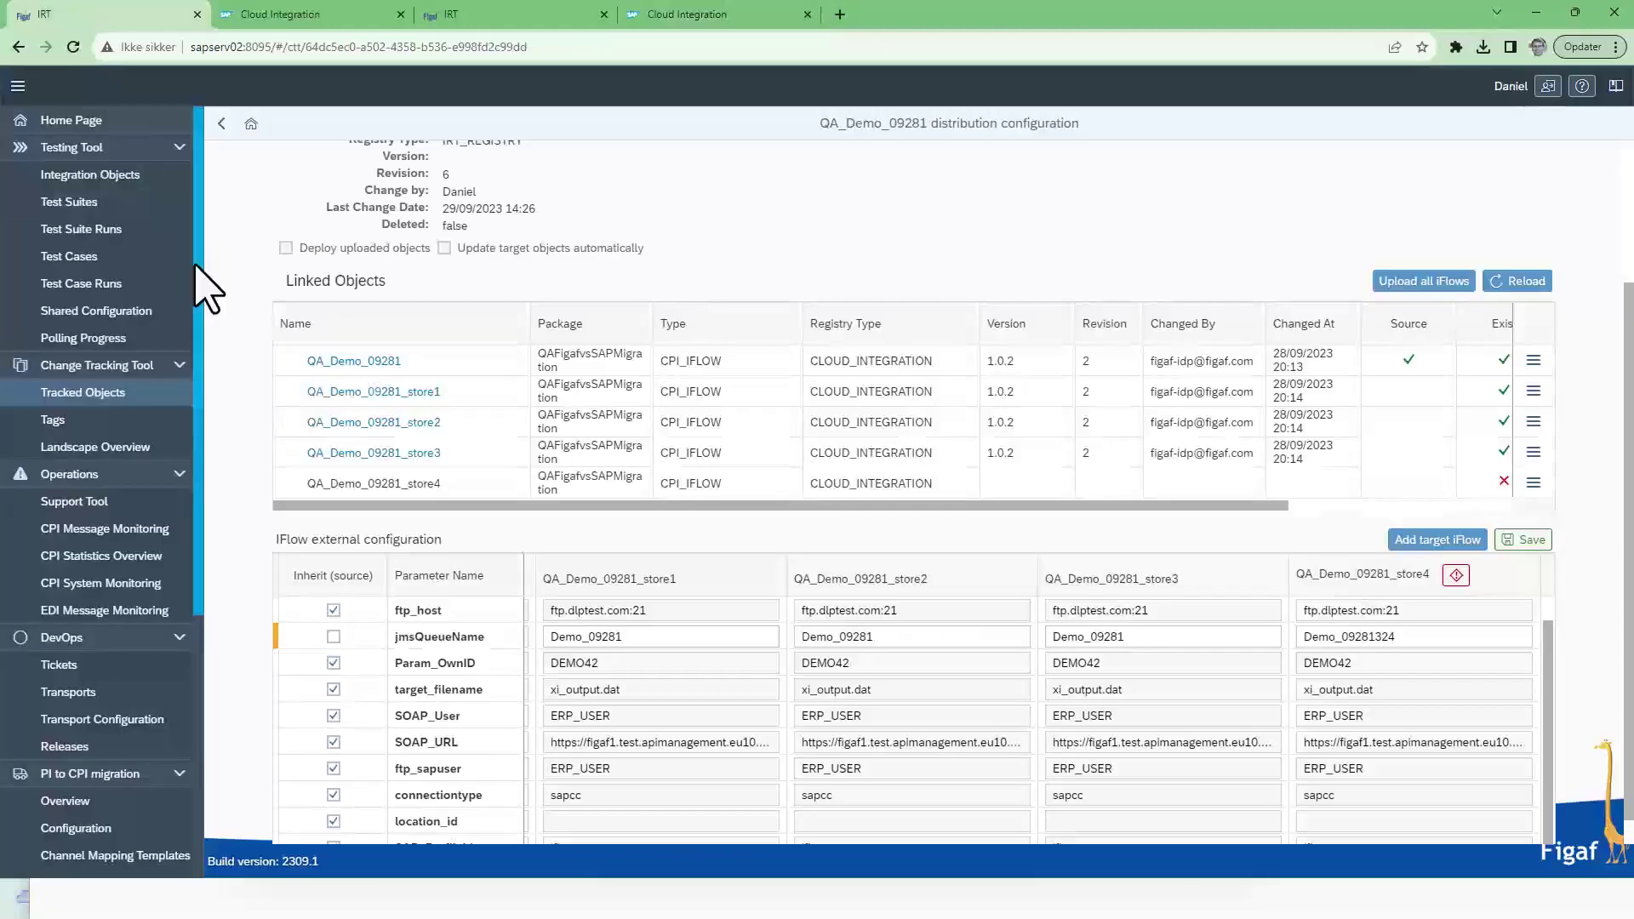
click(114, 394)
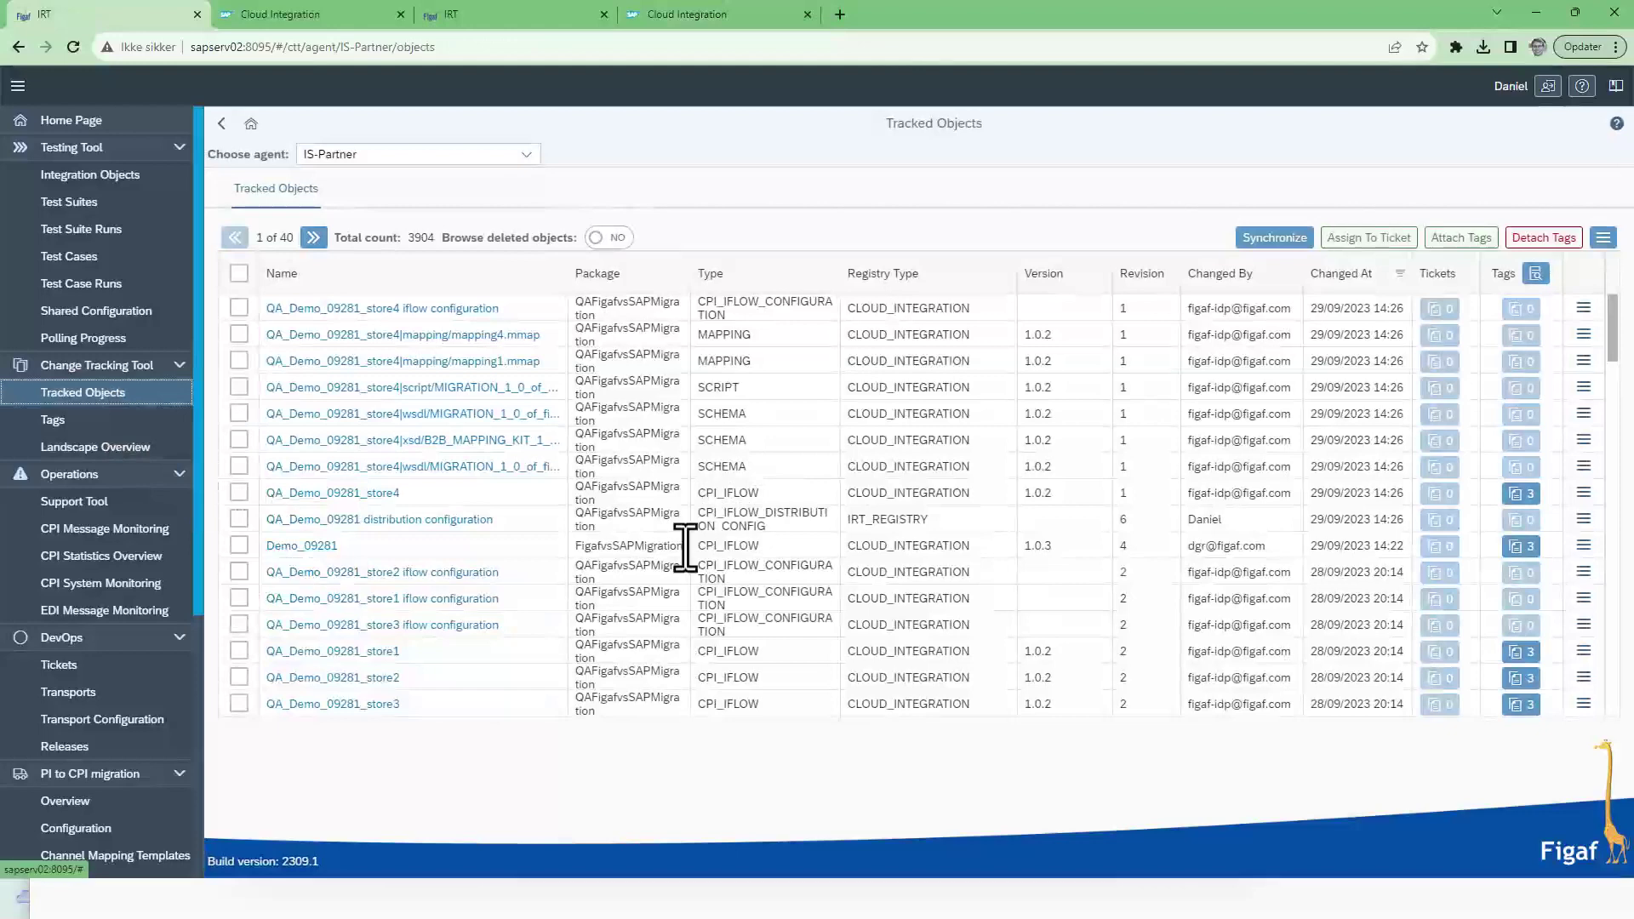
click(1037, 415)
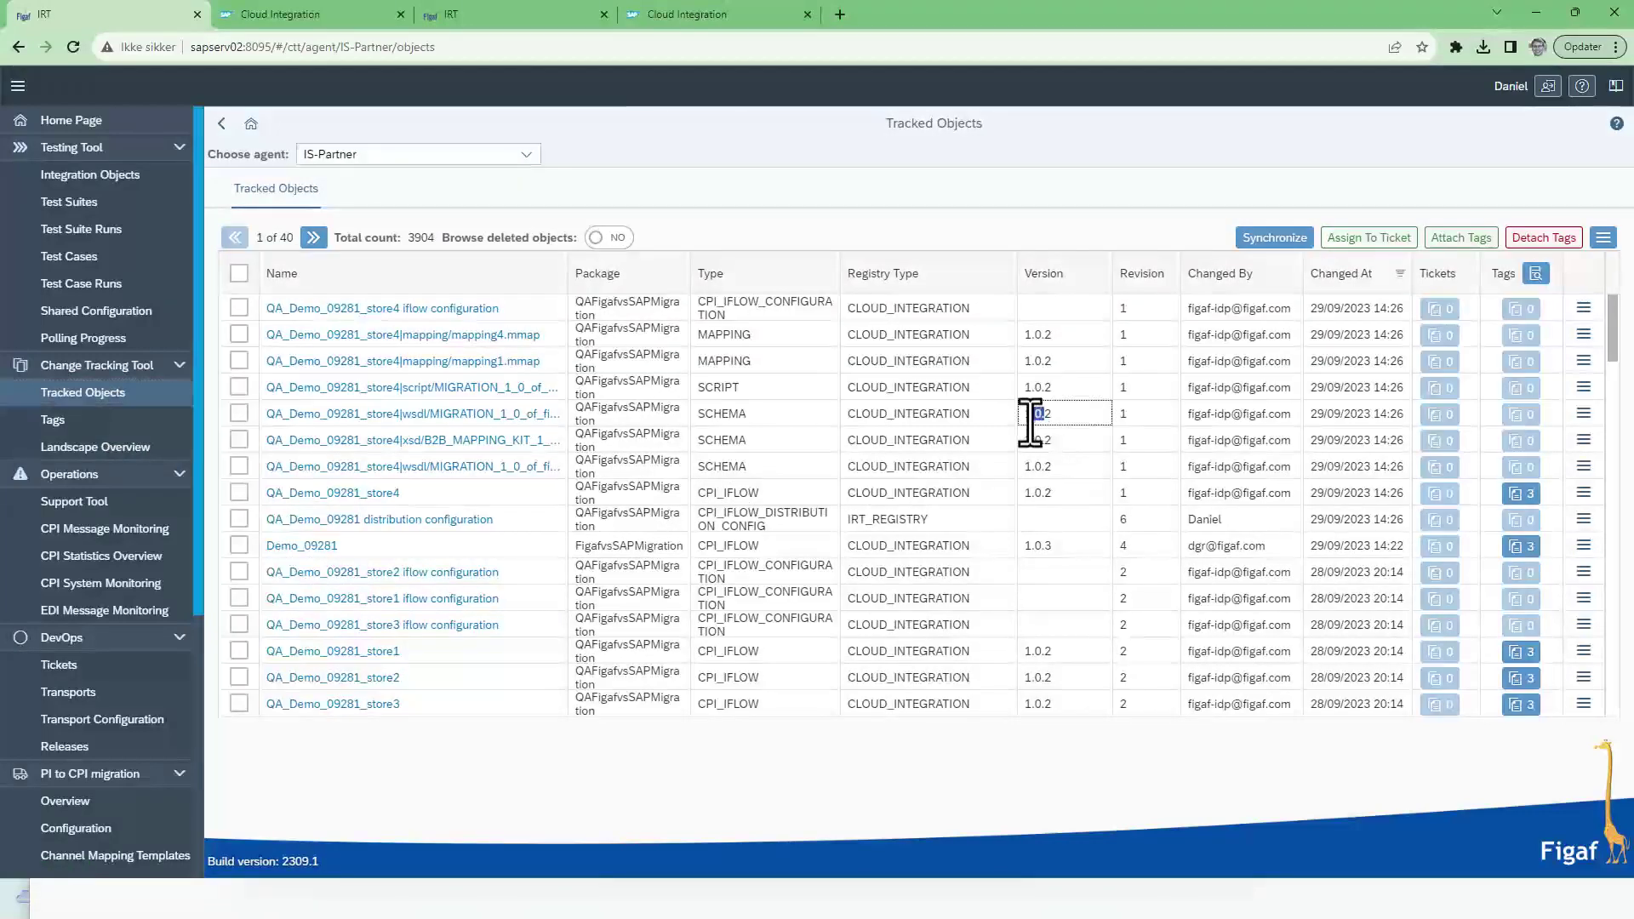
click(1044, 546)
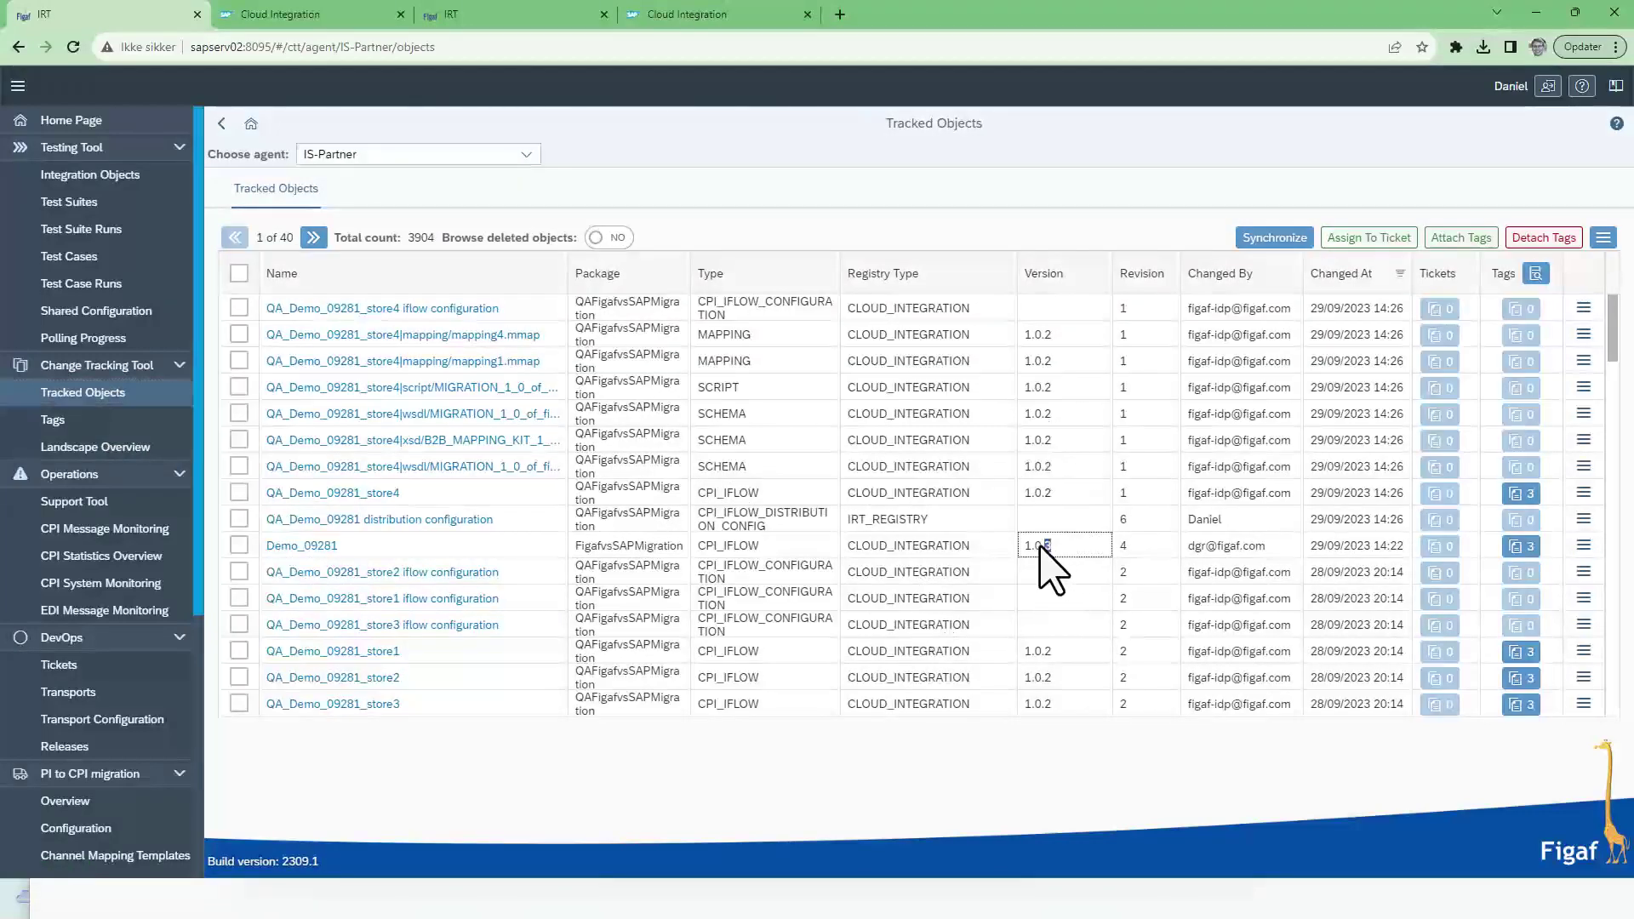
click(233, 548)
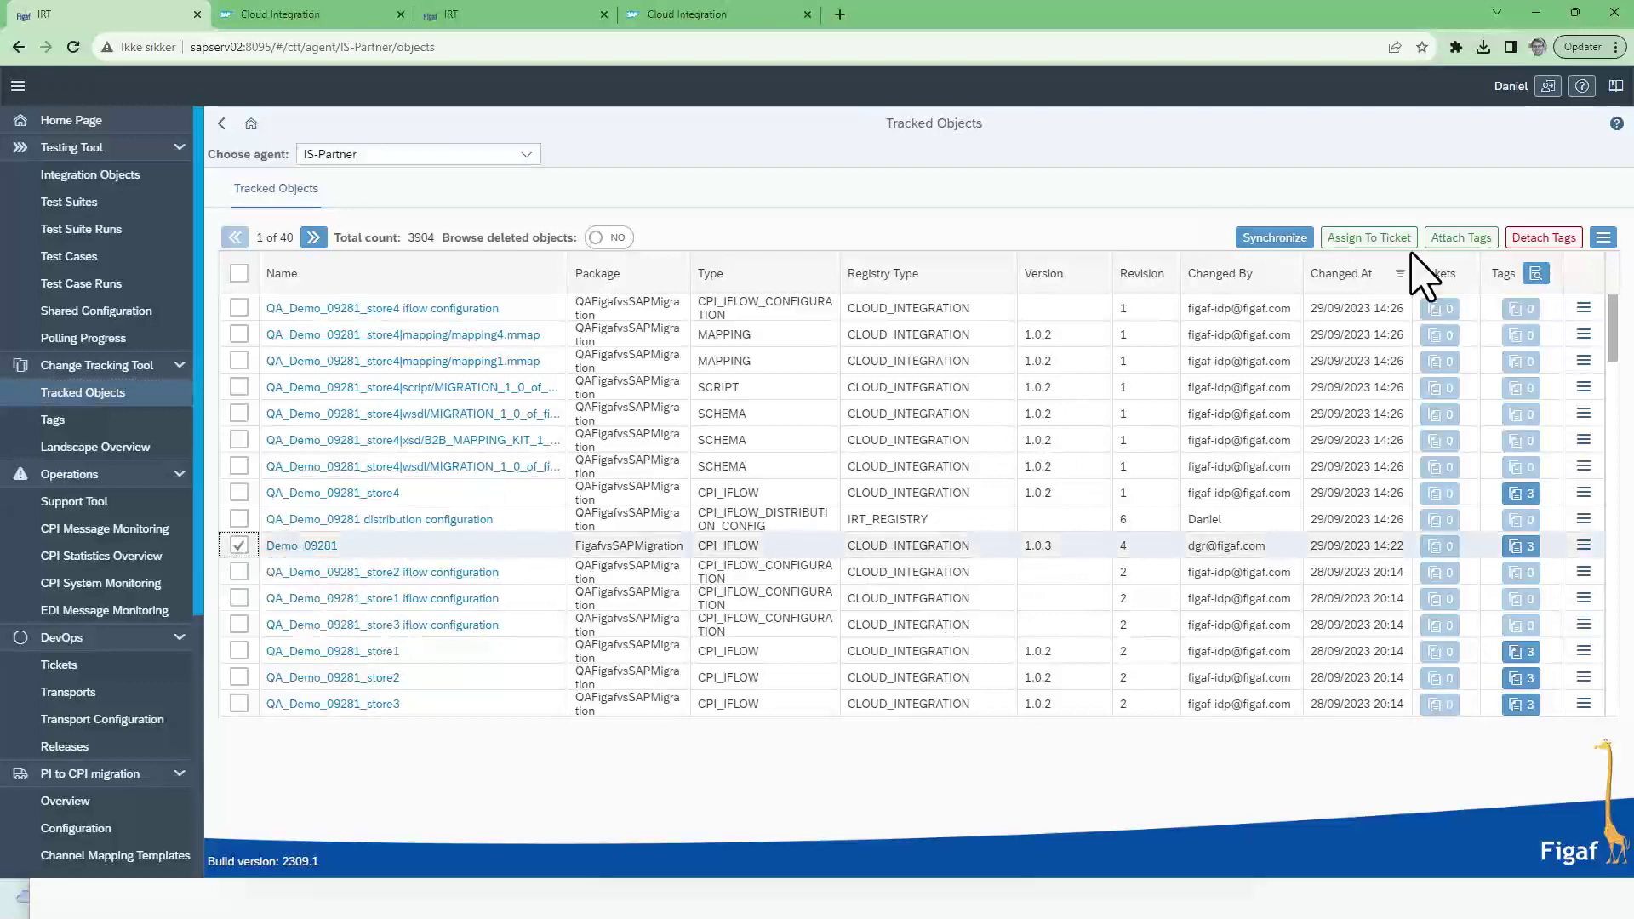
Create ticket 'demo multi' for Dev(IS-Partner)->QA(IS-Partner) with external id jira-235, and open it.
click(1373, 238)
click(693, 384)
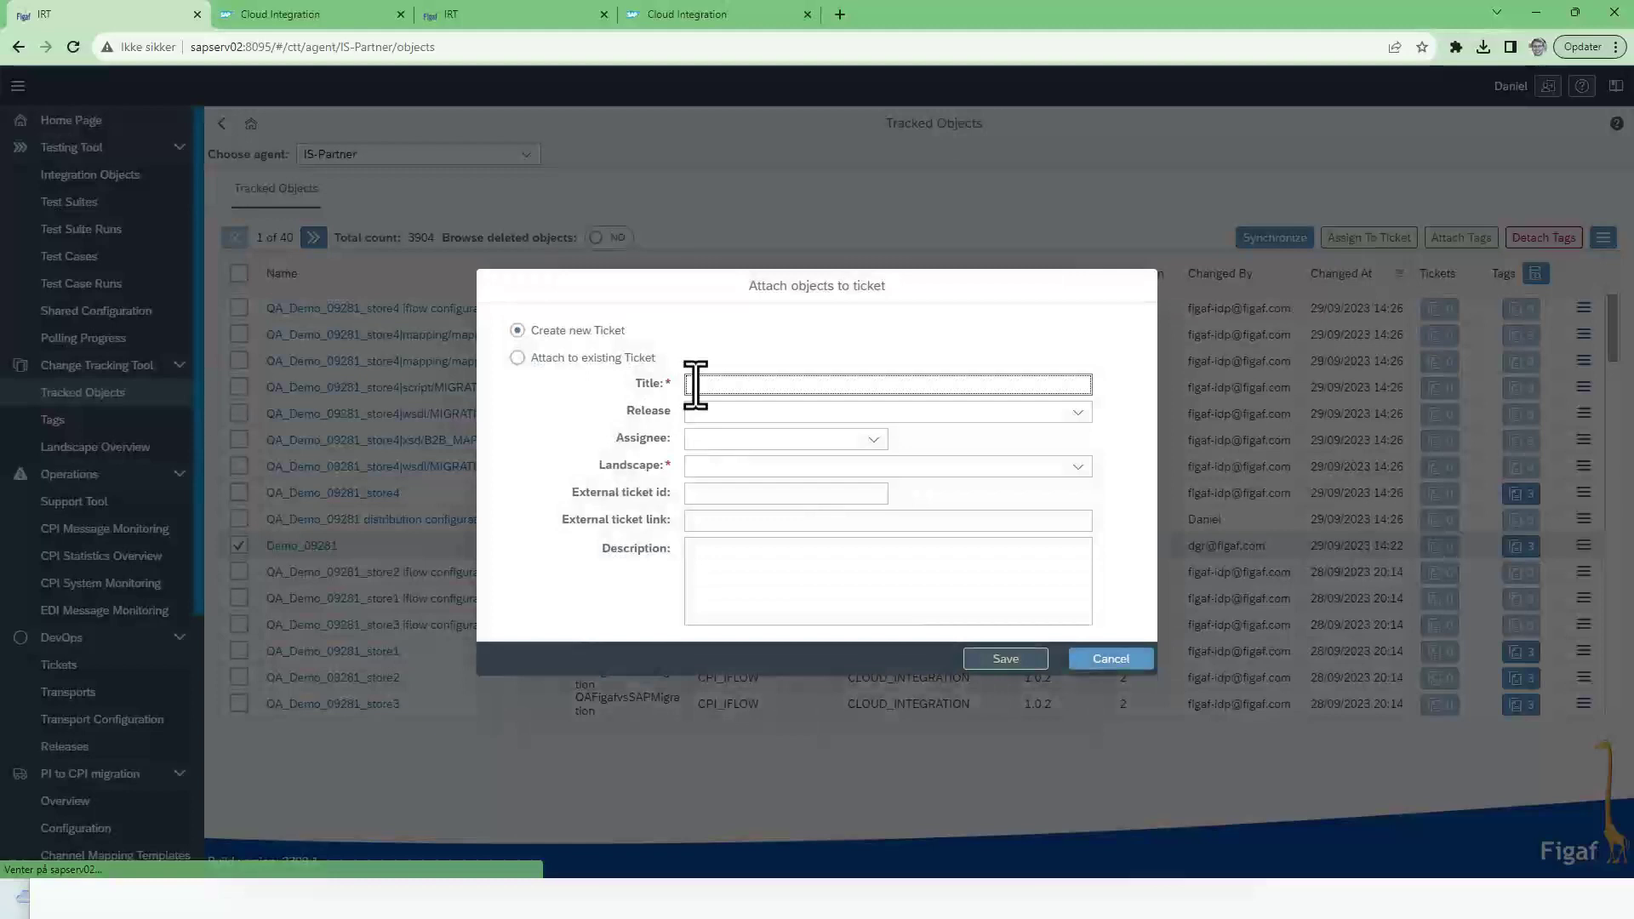
text(demo)
click(1077, 466)
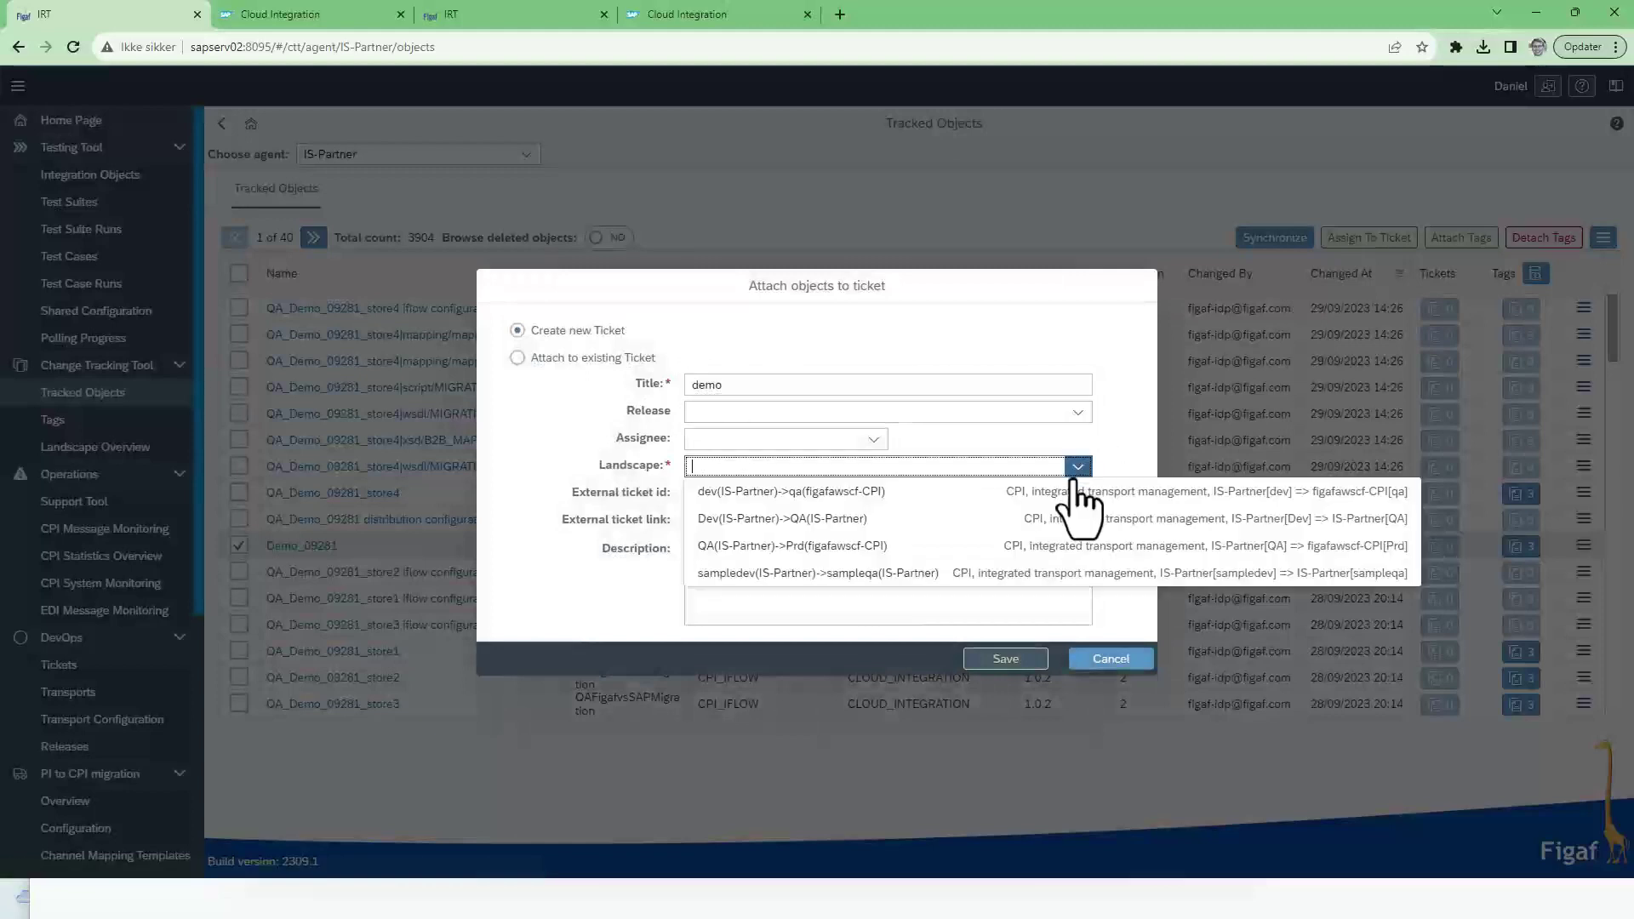
click(1013, 525)
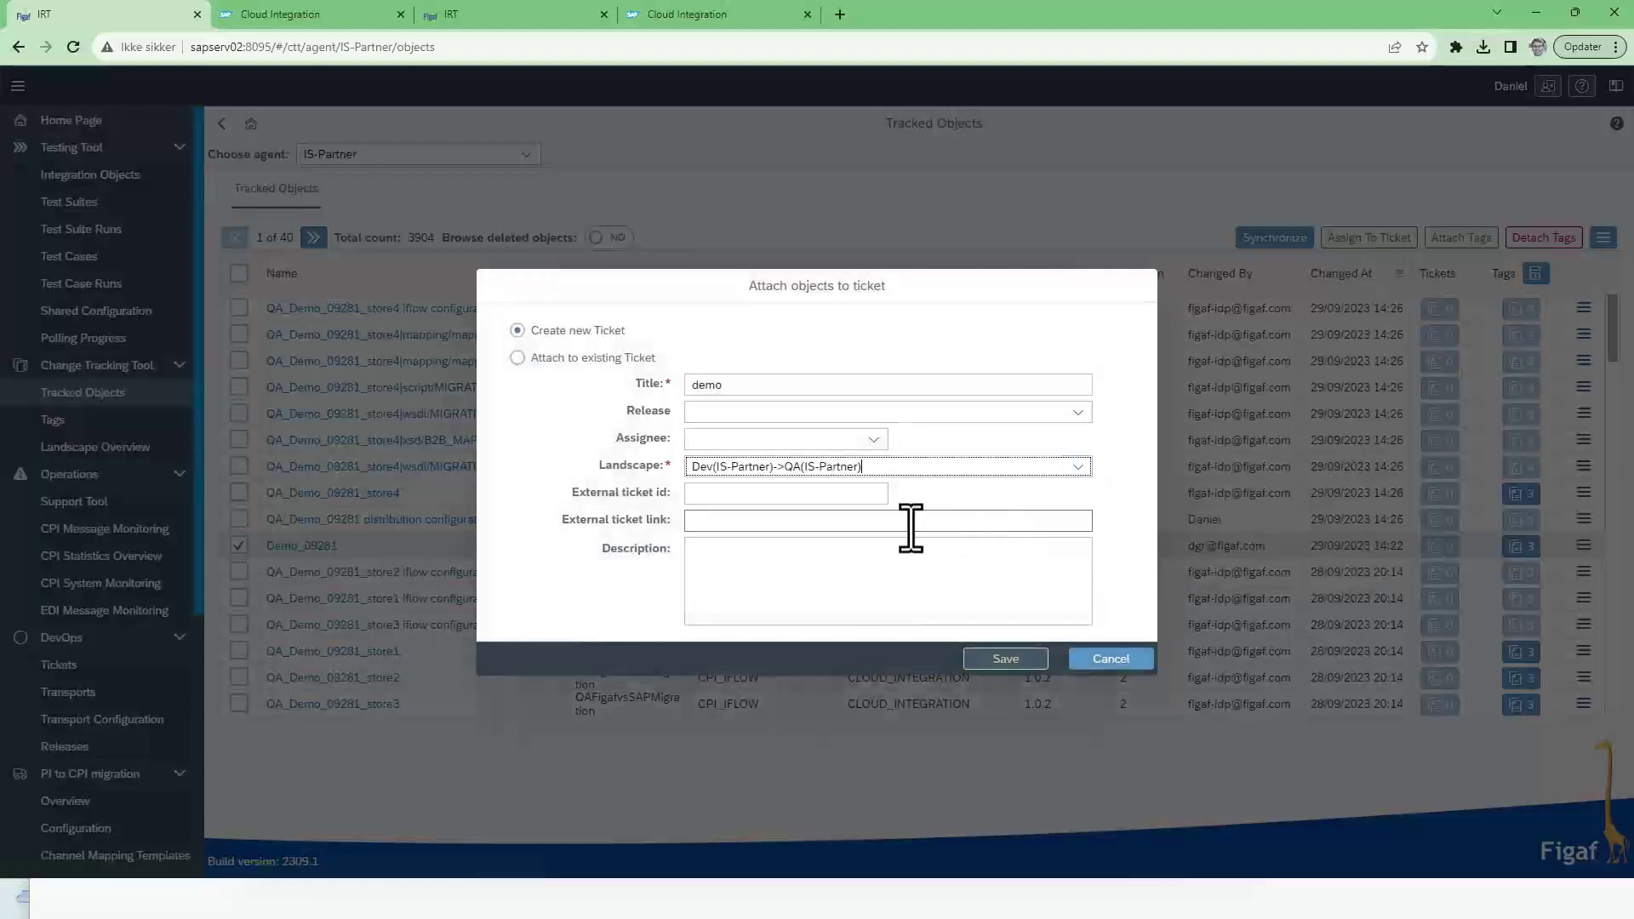
click(727, 494)
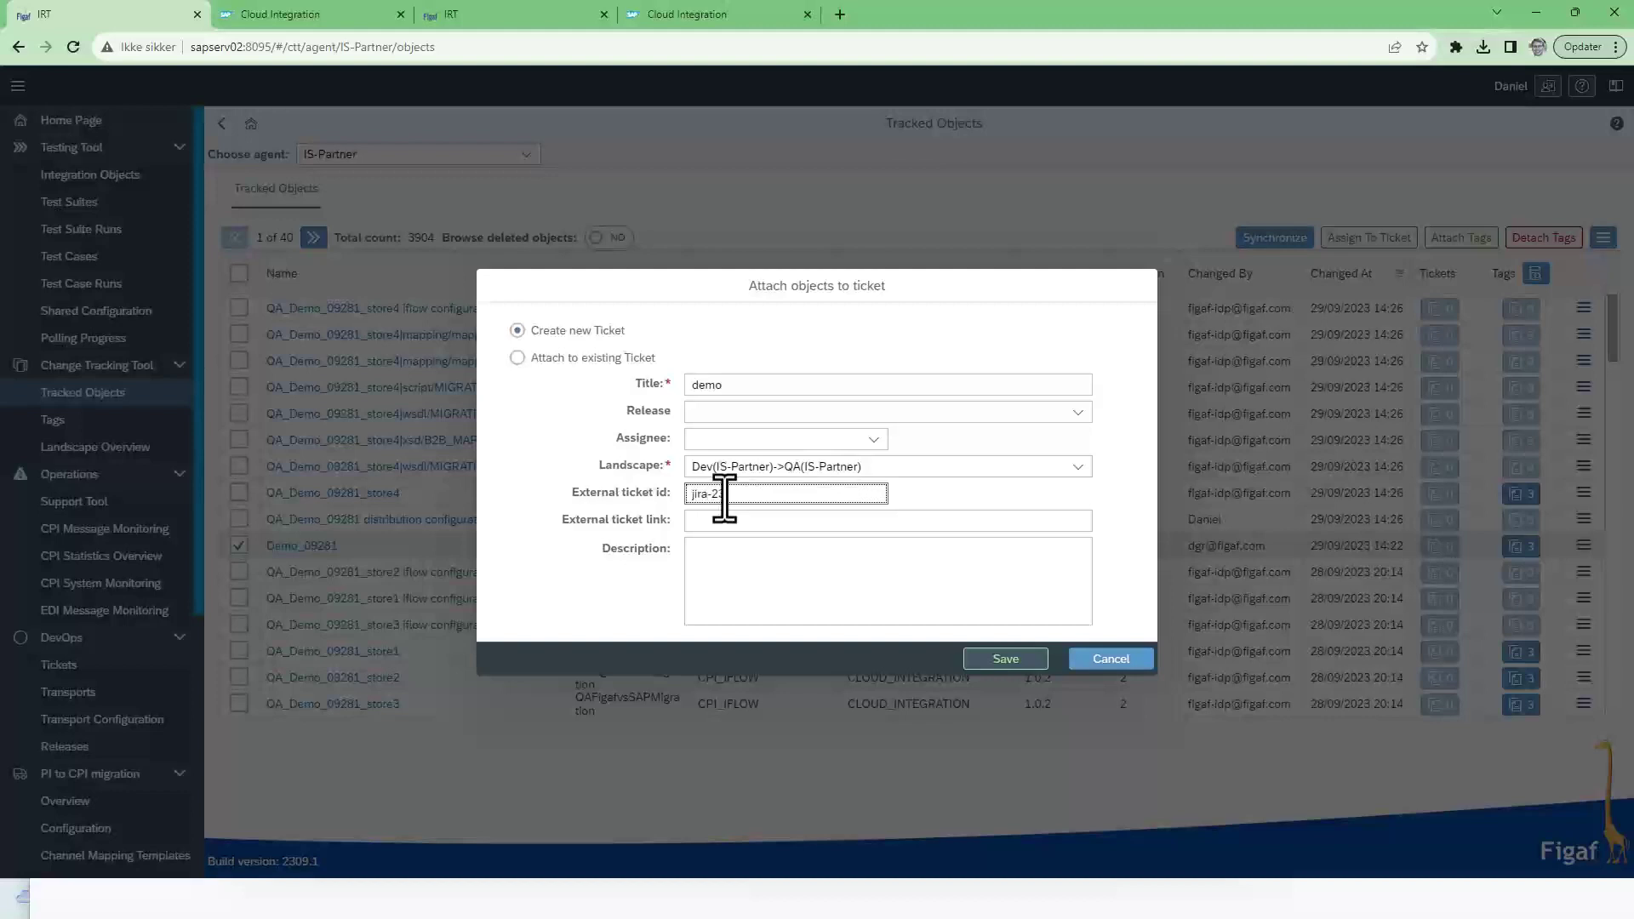
text(jira-235)
double_click(749, 392)
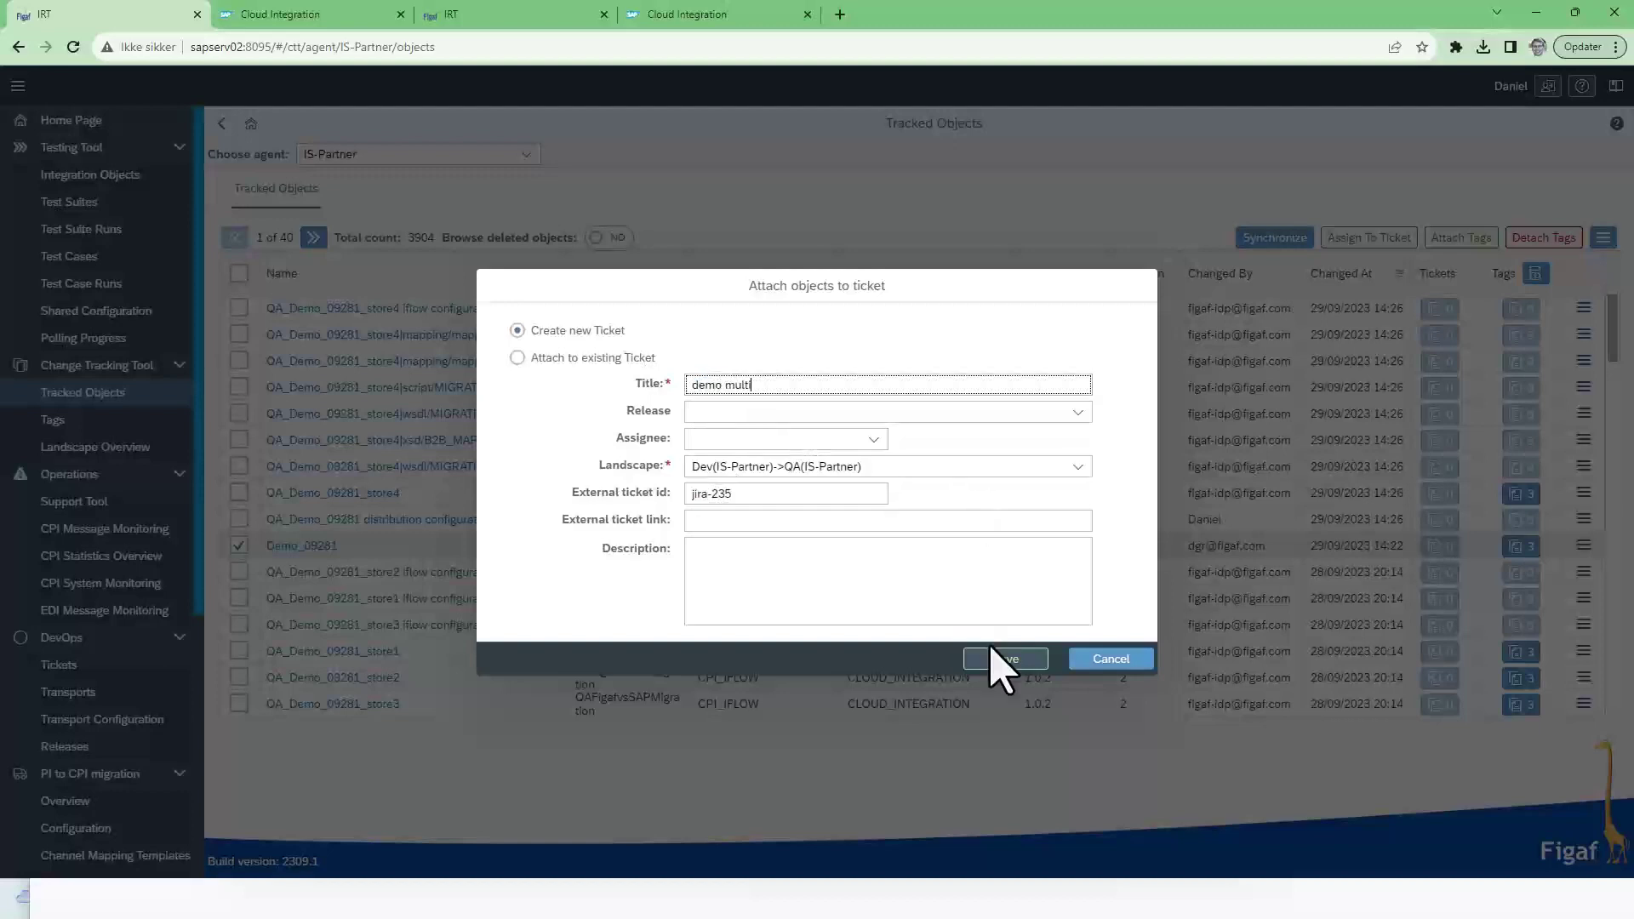
click(1005, 661)
click(930, 515)
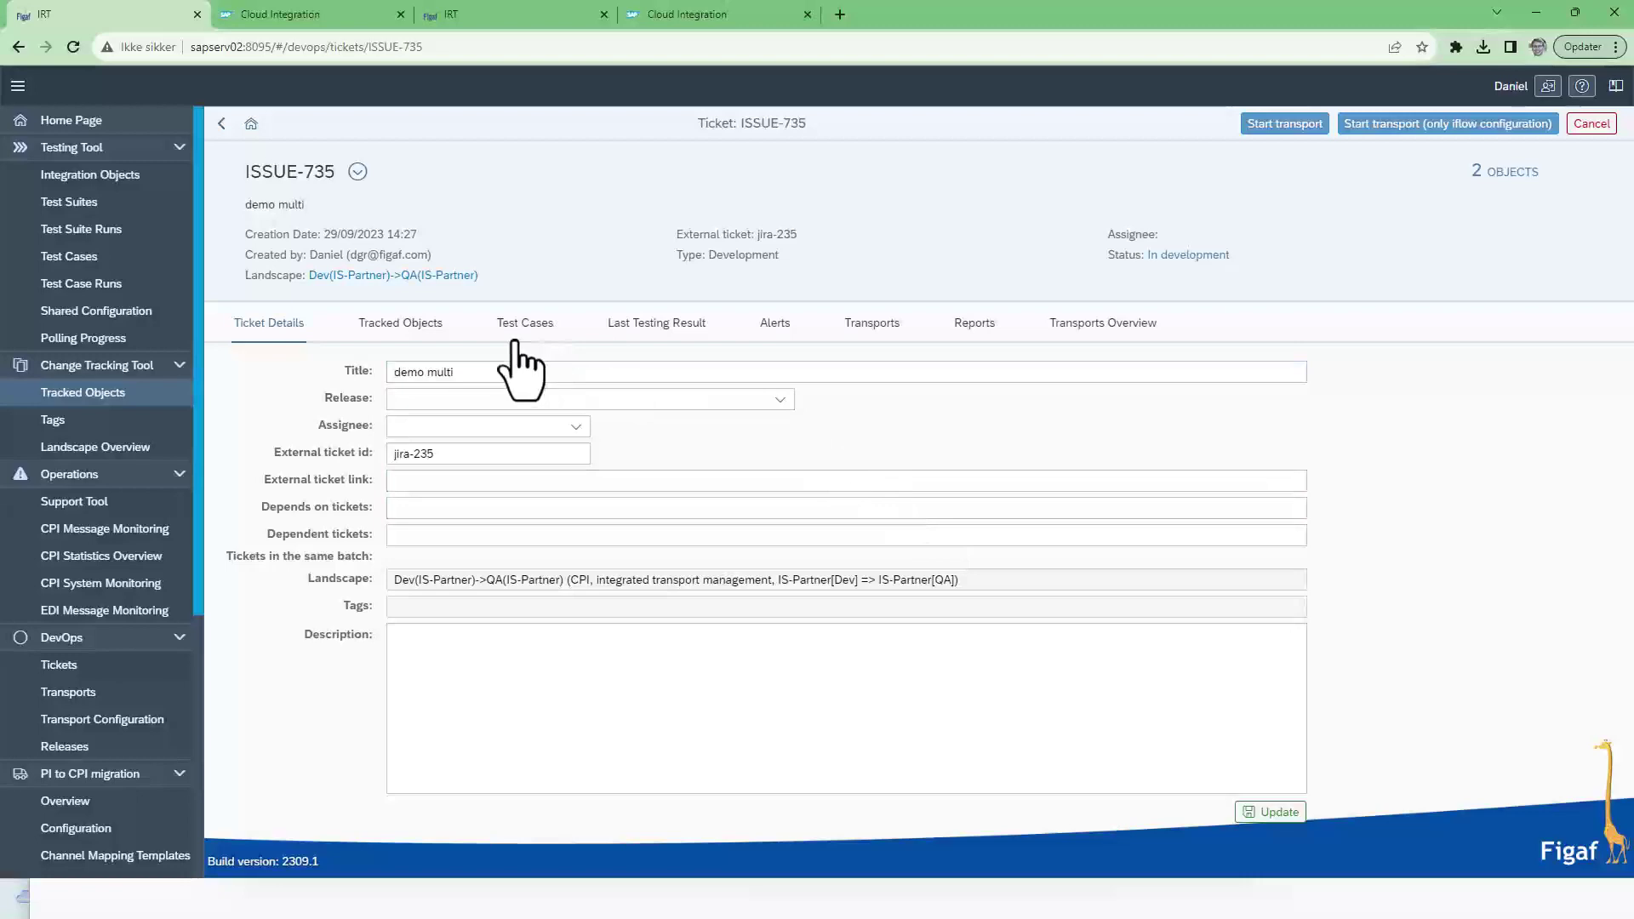
Start a transport for the ticket's objects and review Demo_09281's transport configuration.
click(402, 324)
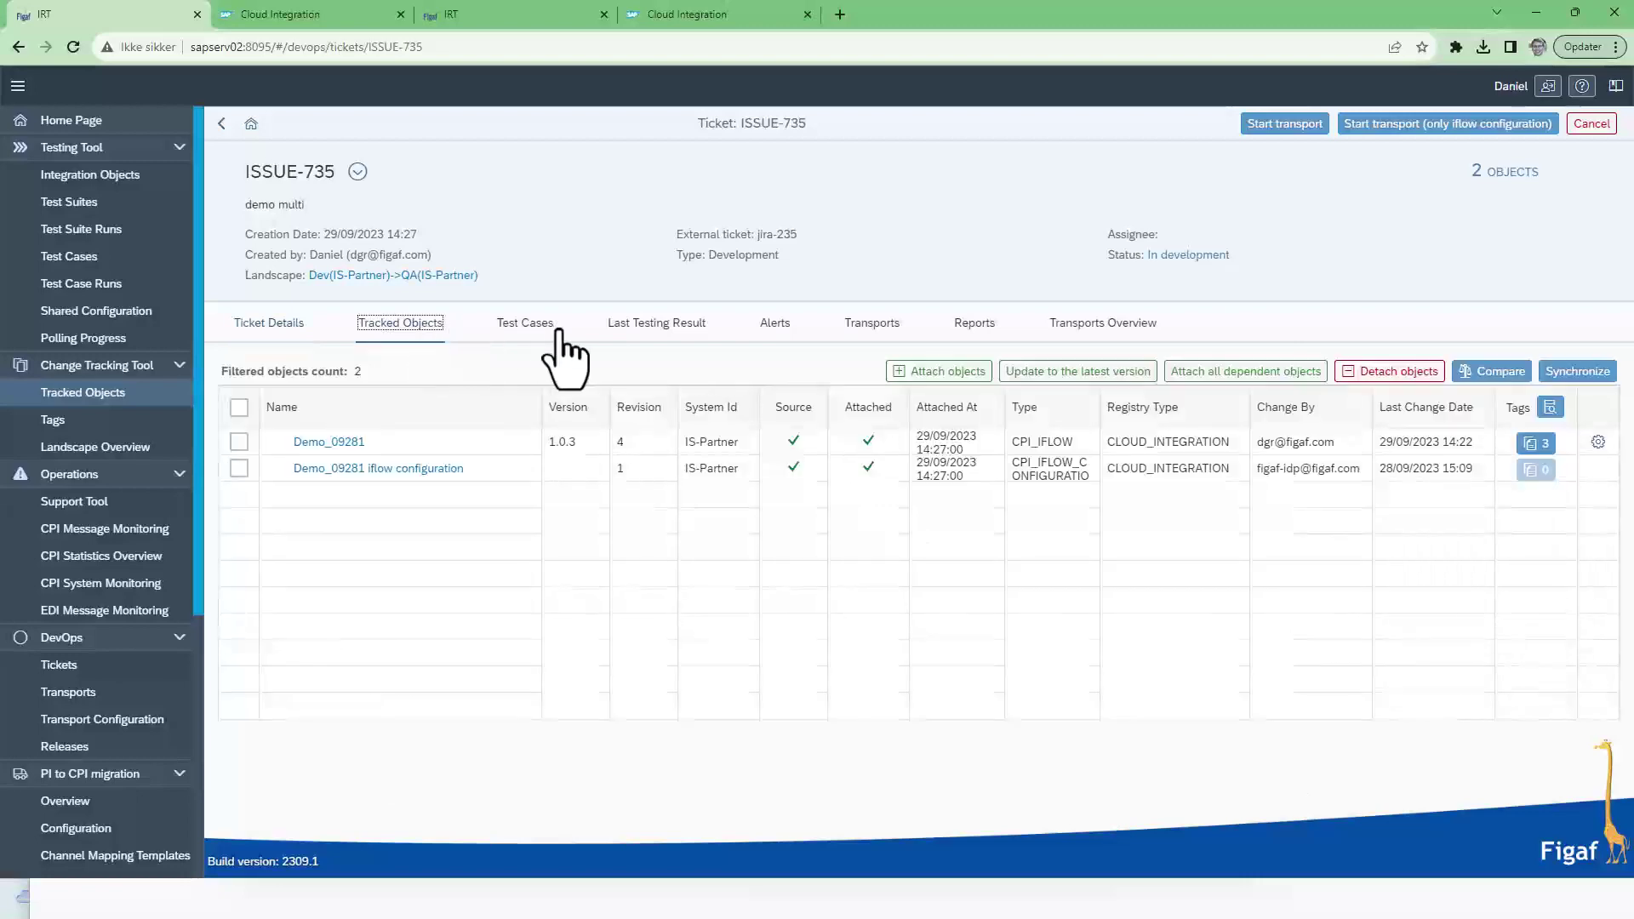
click(1285, 124)
click(1162, 521)
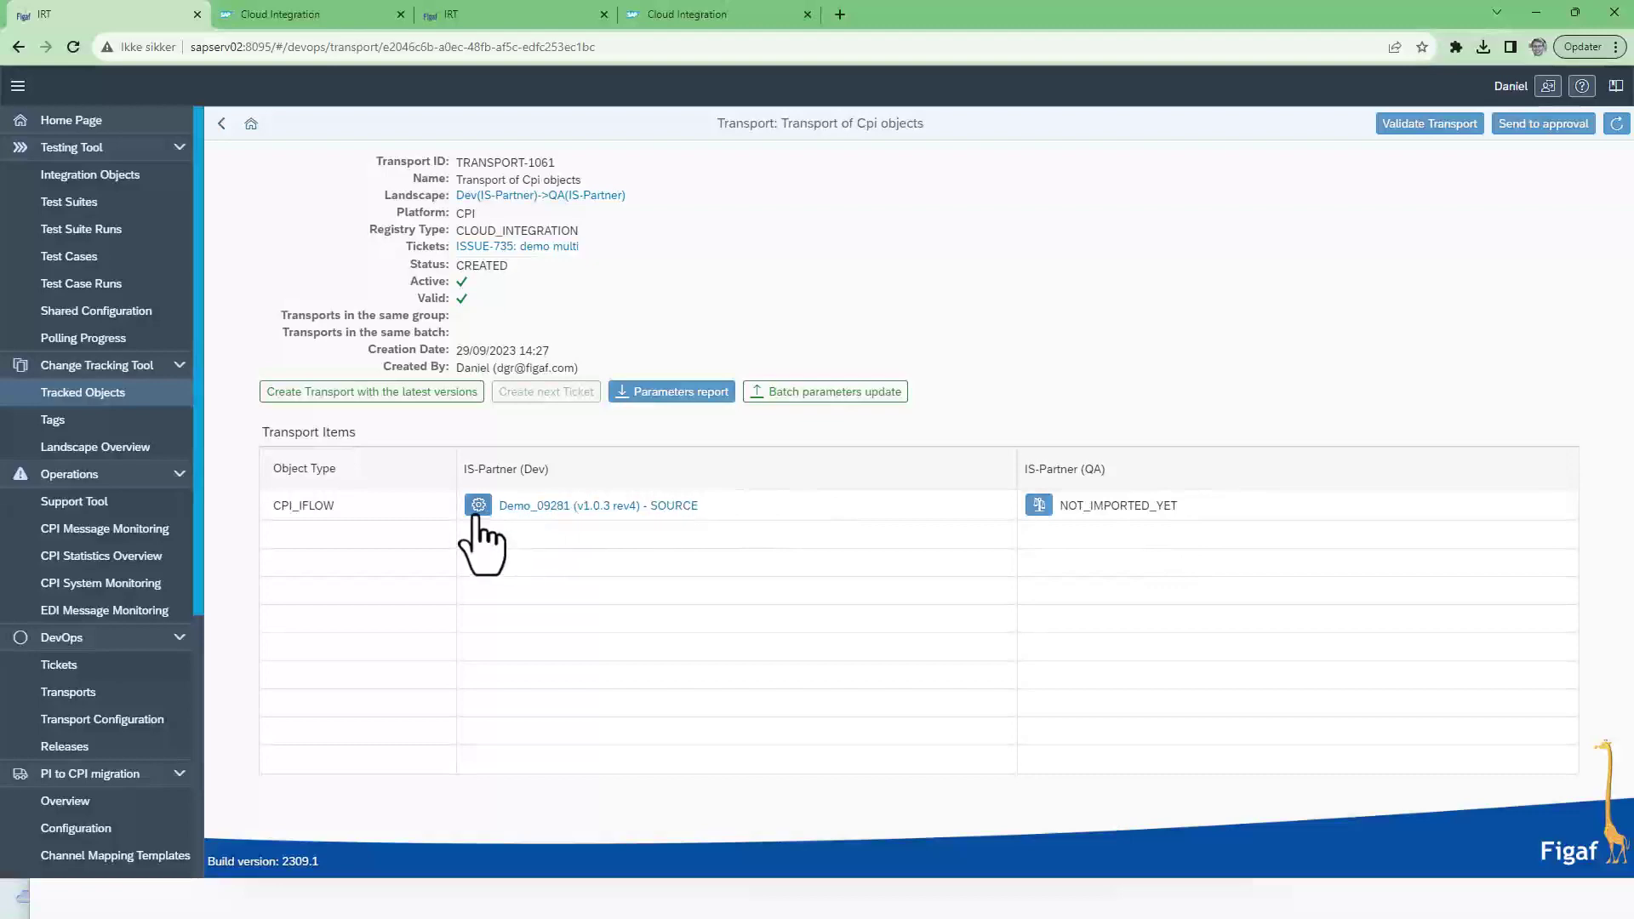
click(478, 506)
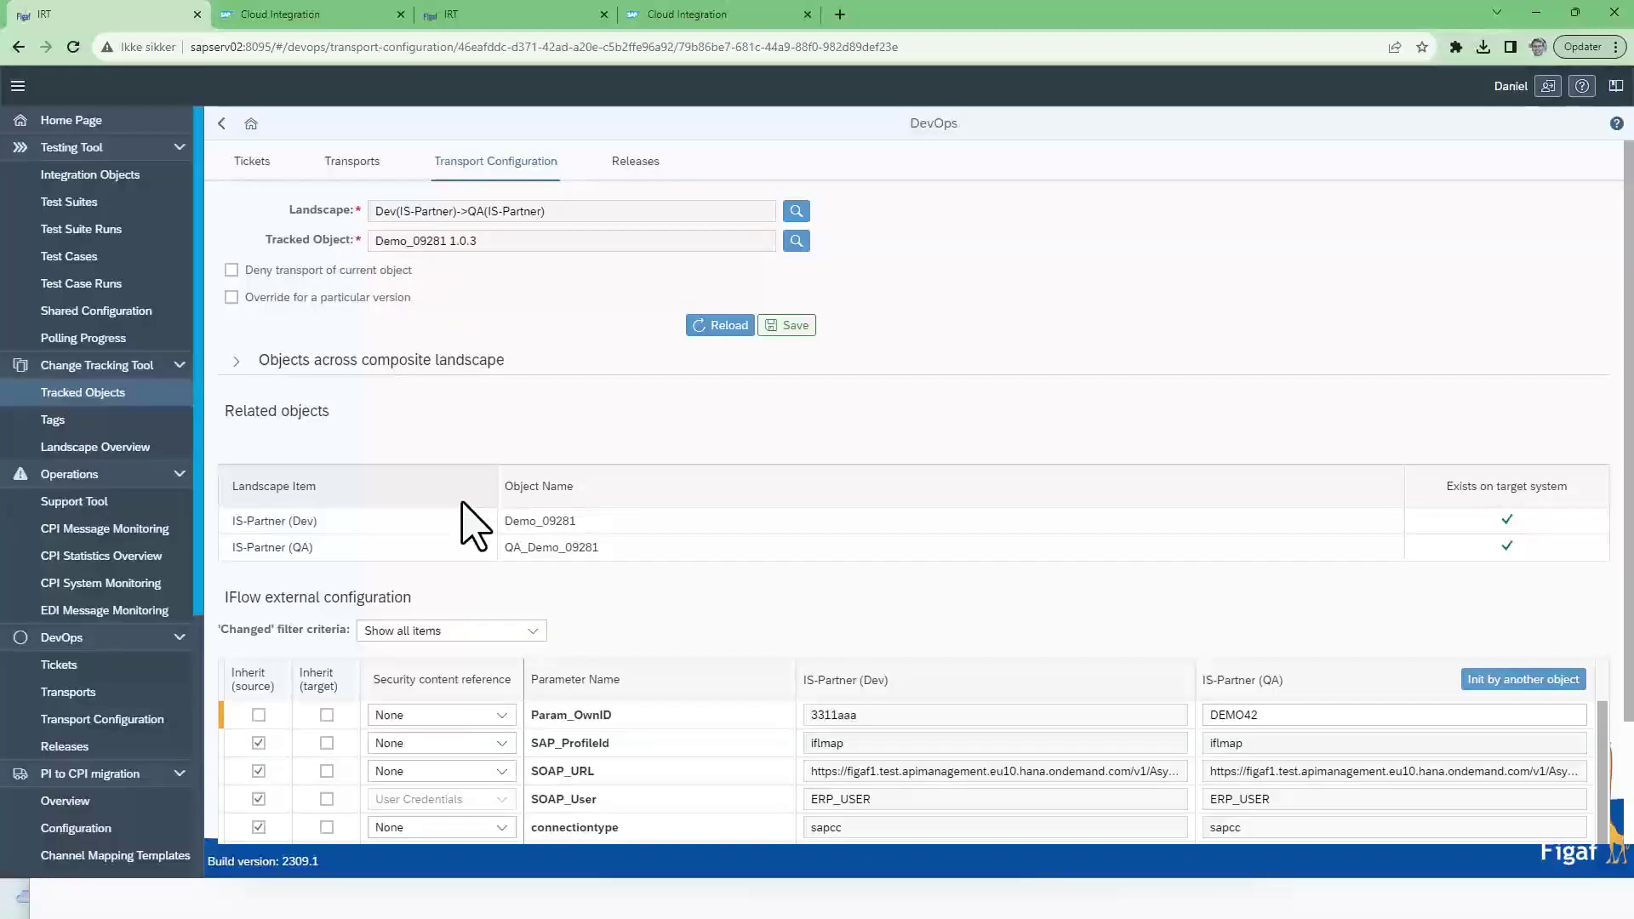
scroll(815, 649, down, 1)
scroll(821, 669, down, 1)
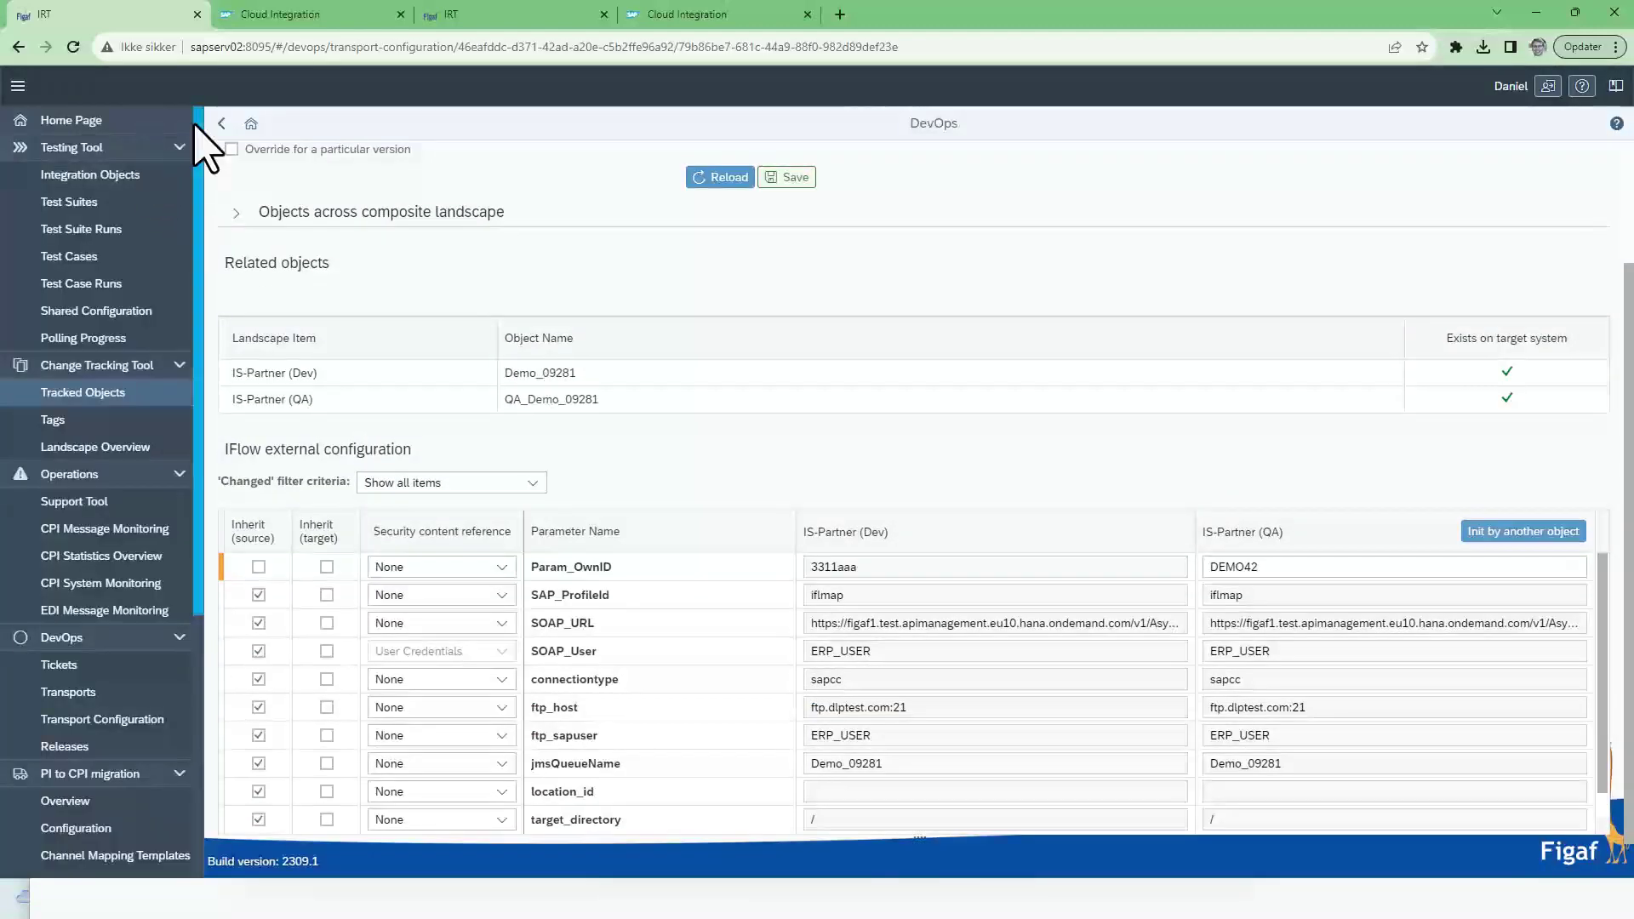
click(221, 125)
click(1038, 505)
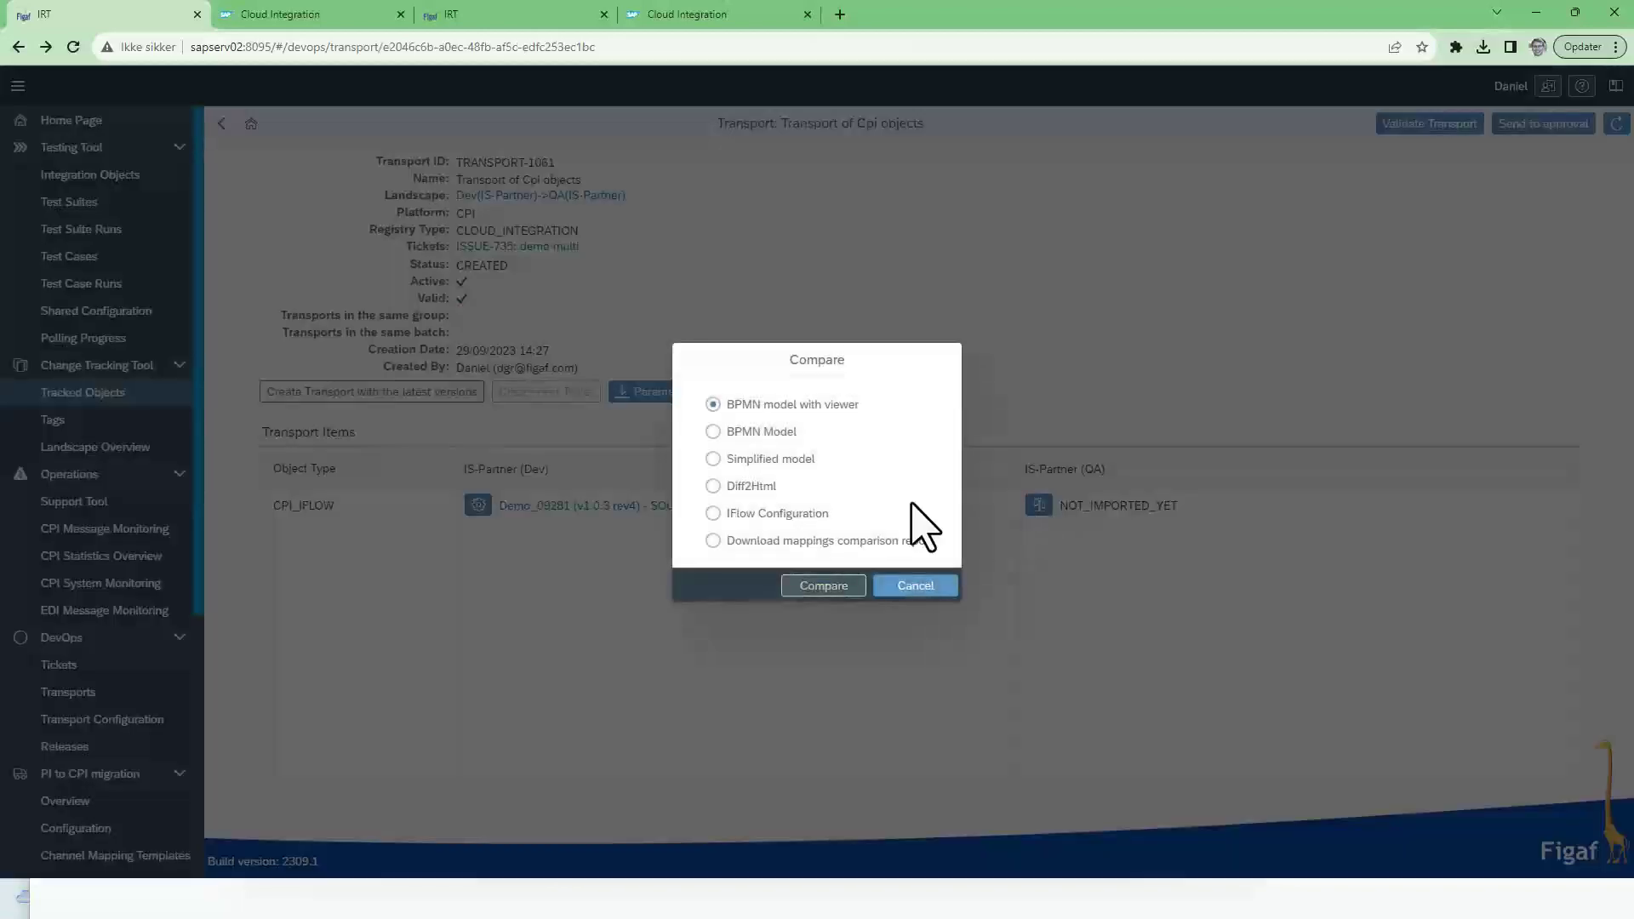
click(809, 586)
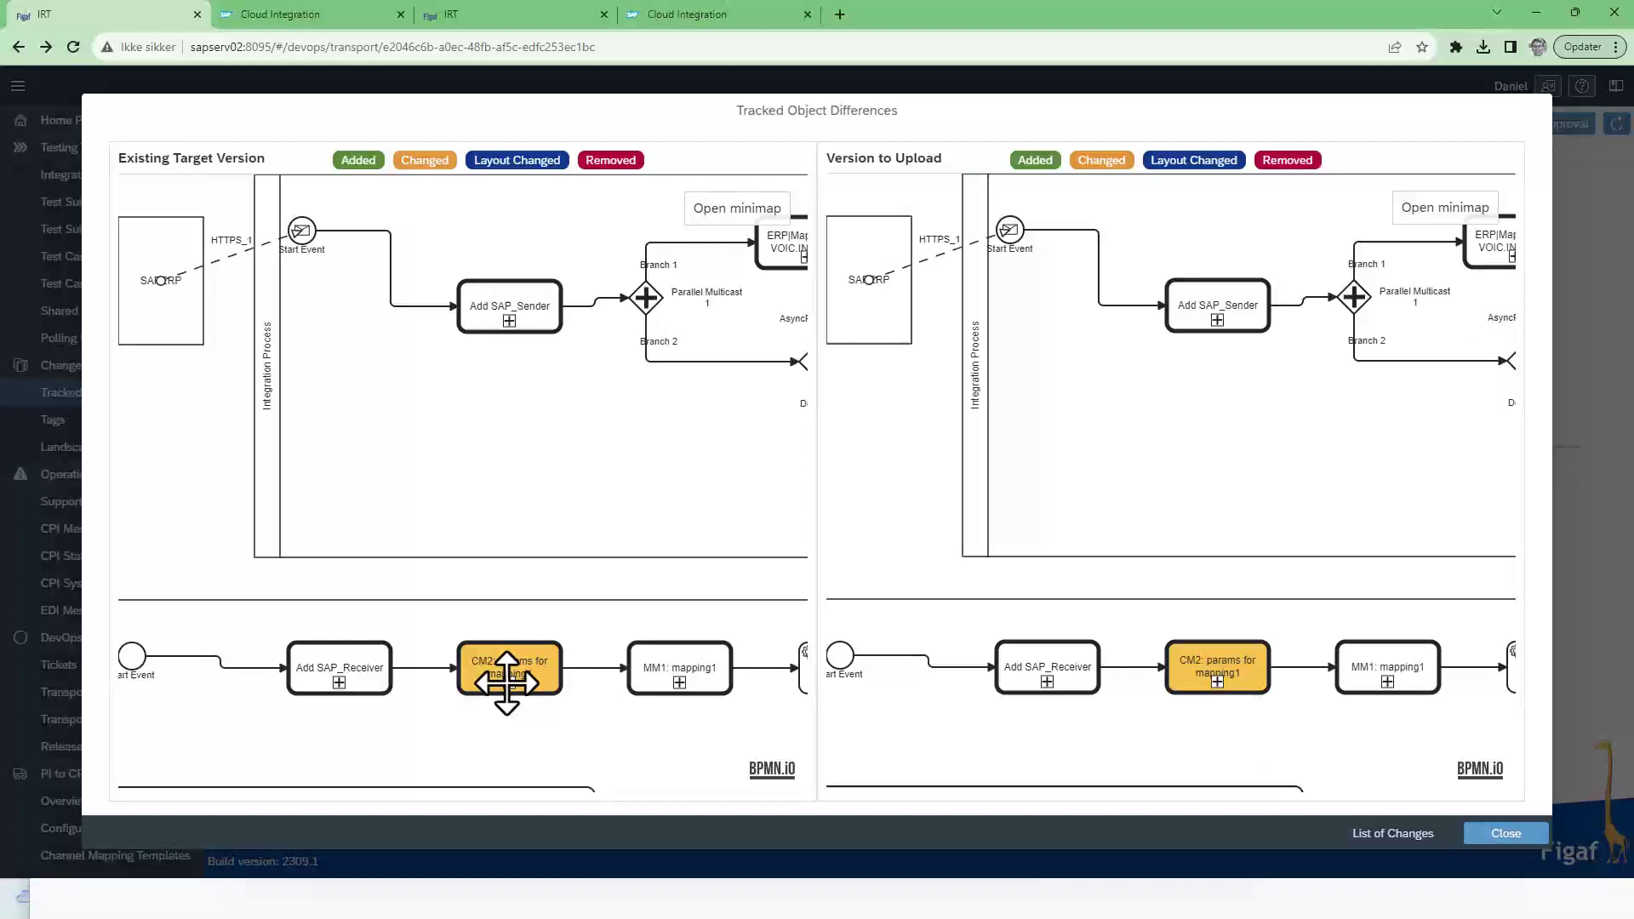
click(507, 684)
scroll(889, 694, down, 2)
scroll(1182, 692, down, 3)
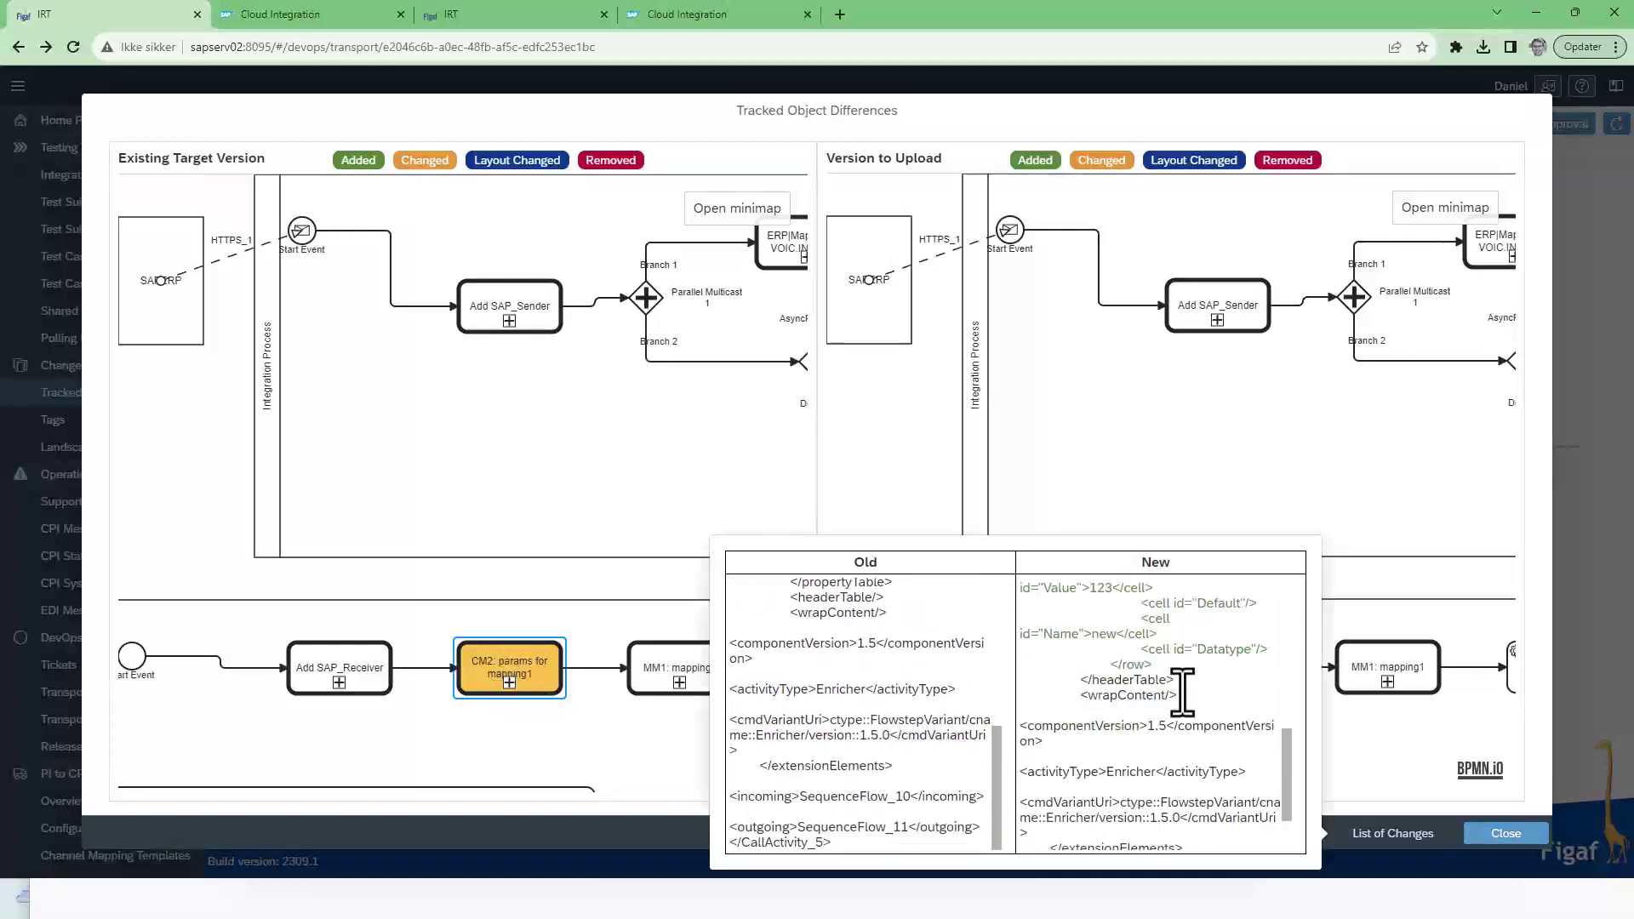
scroll(1183, 691, up, 2)
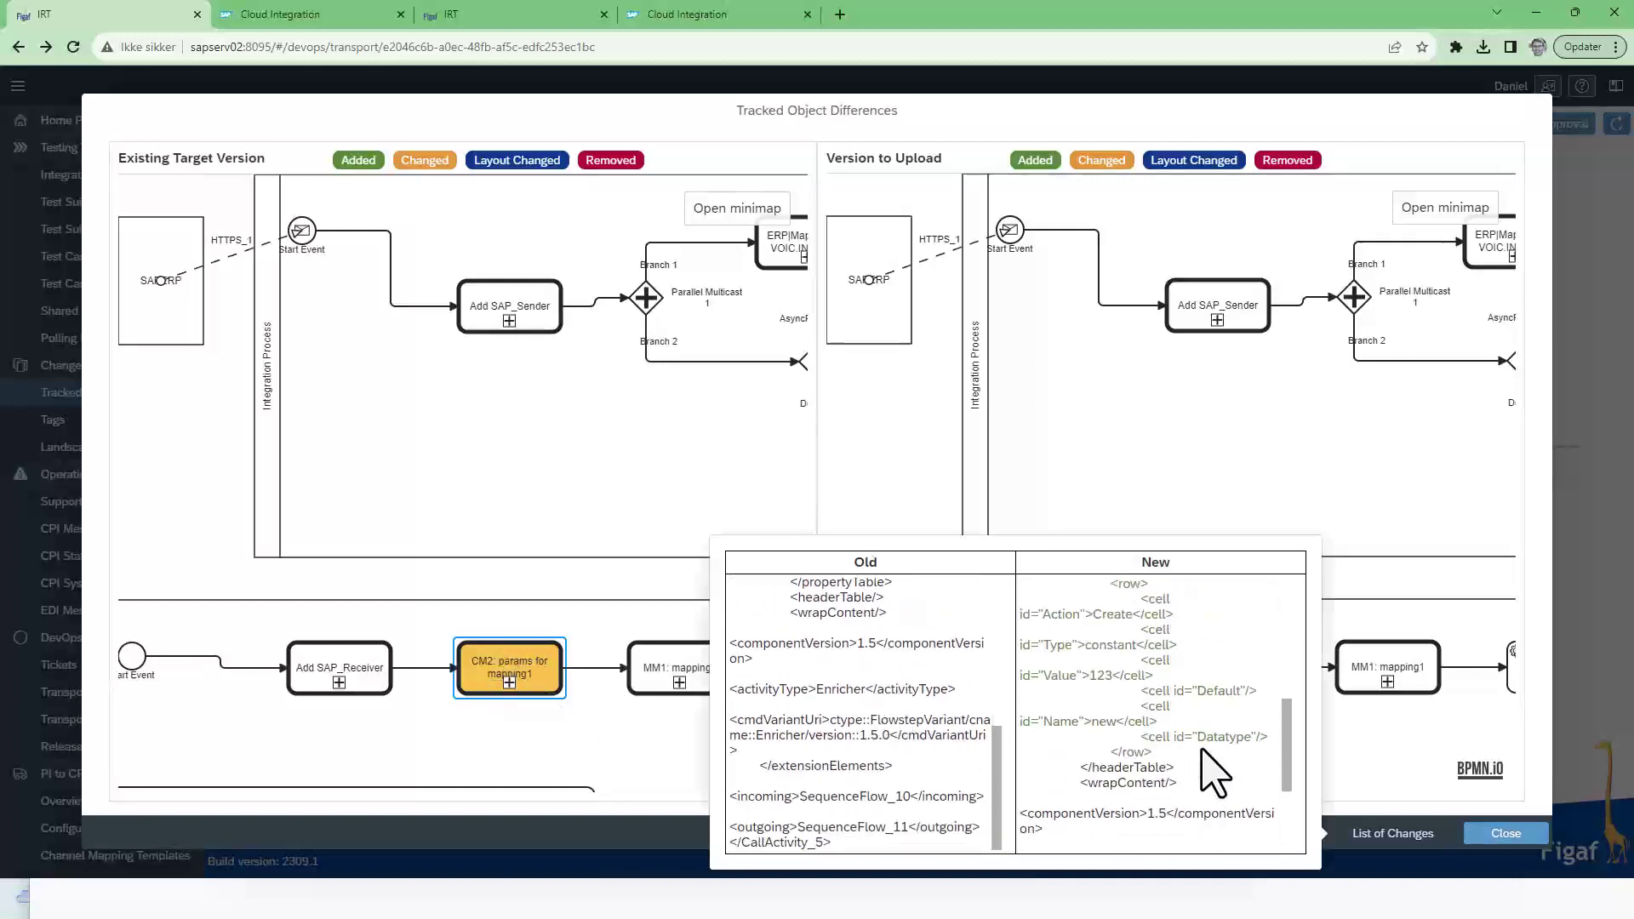
drag(1081, 598, 1240, 738)
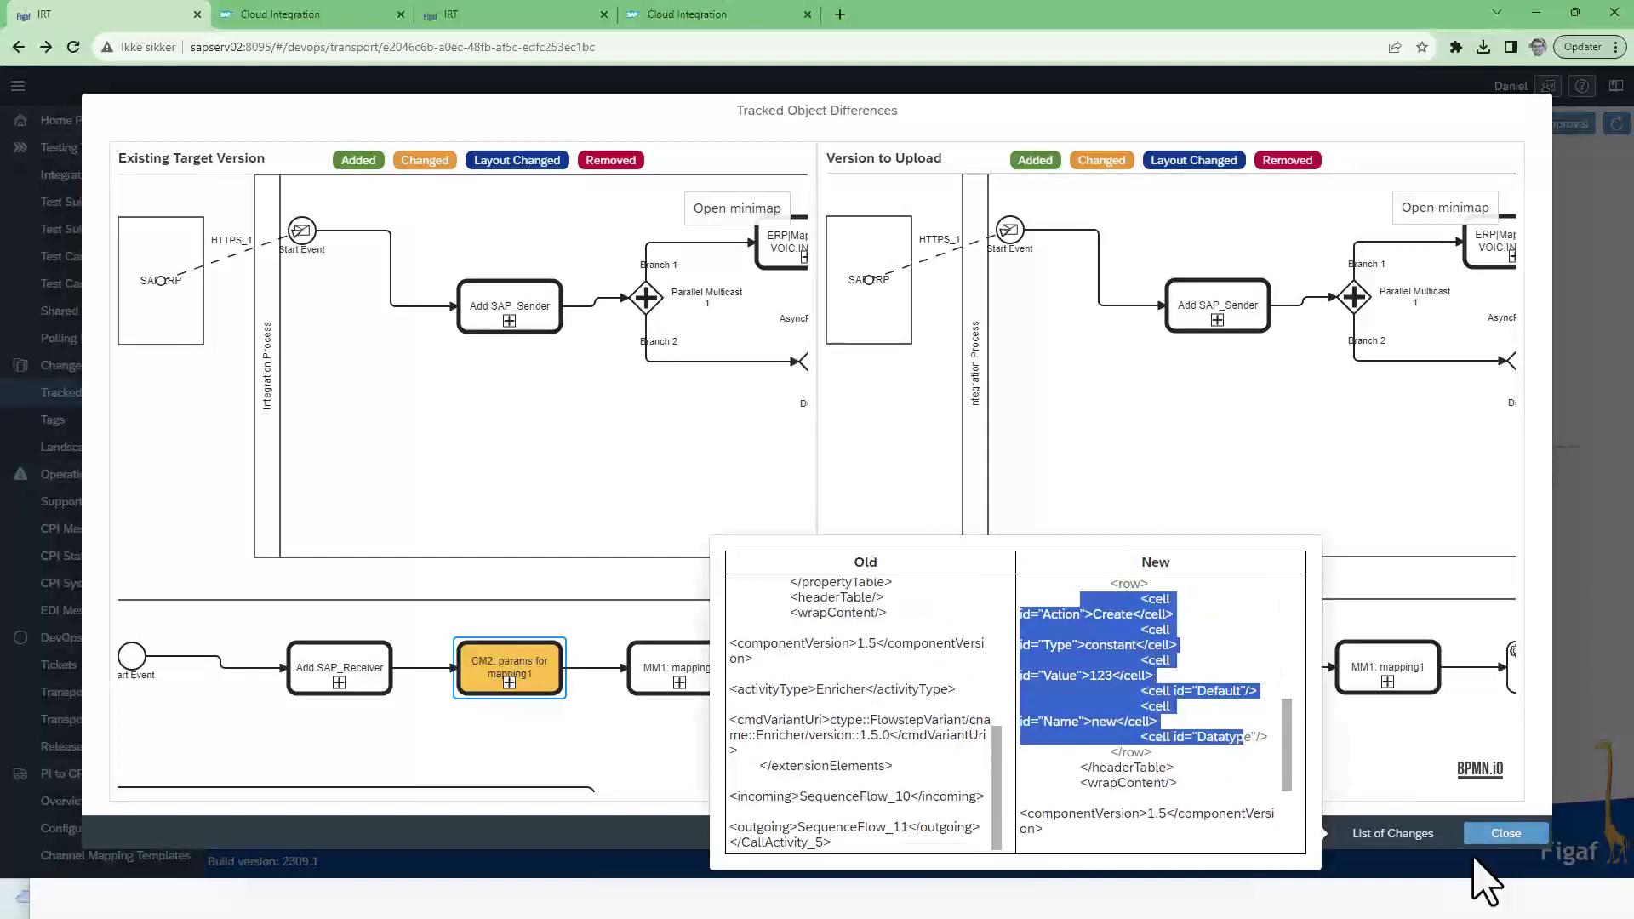
Send transport TRANSPORT-1061 for approval and approve it.
click(1512, 836)
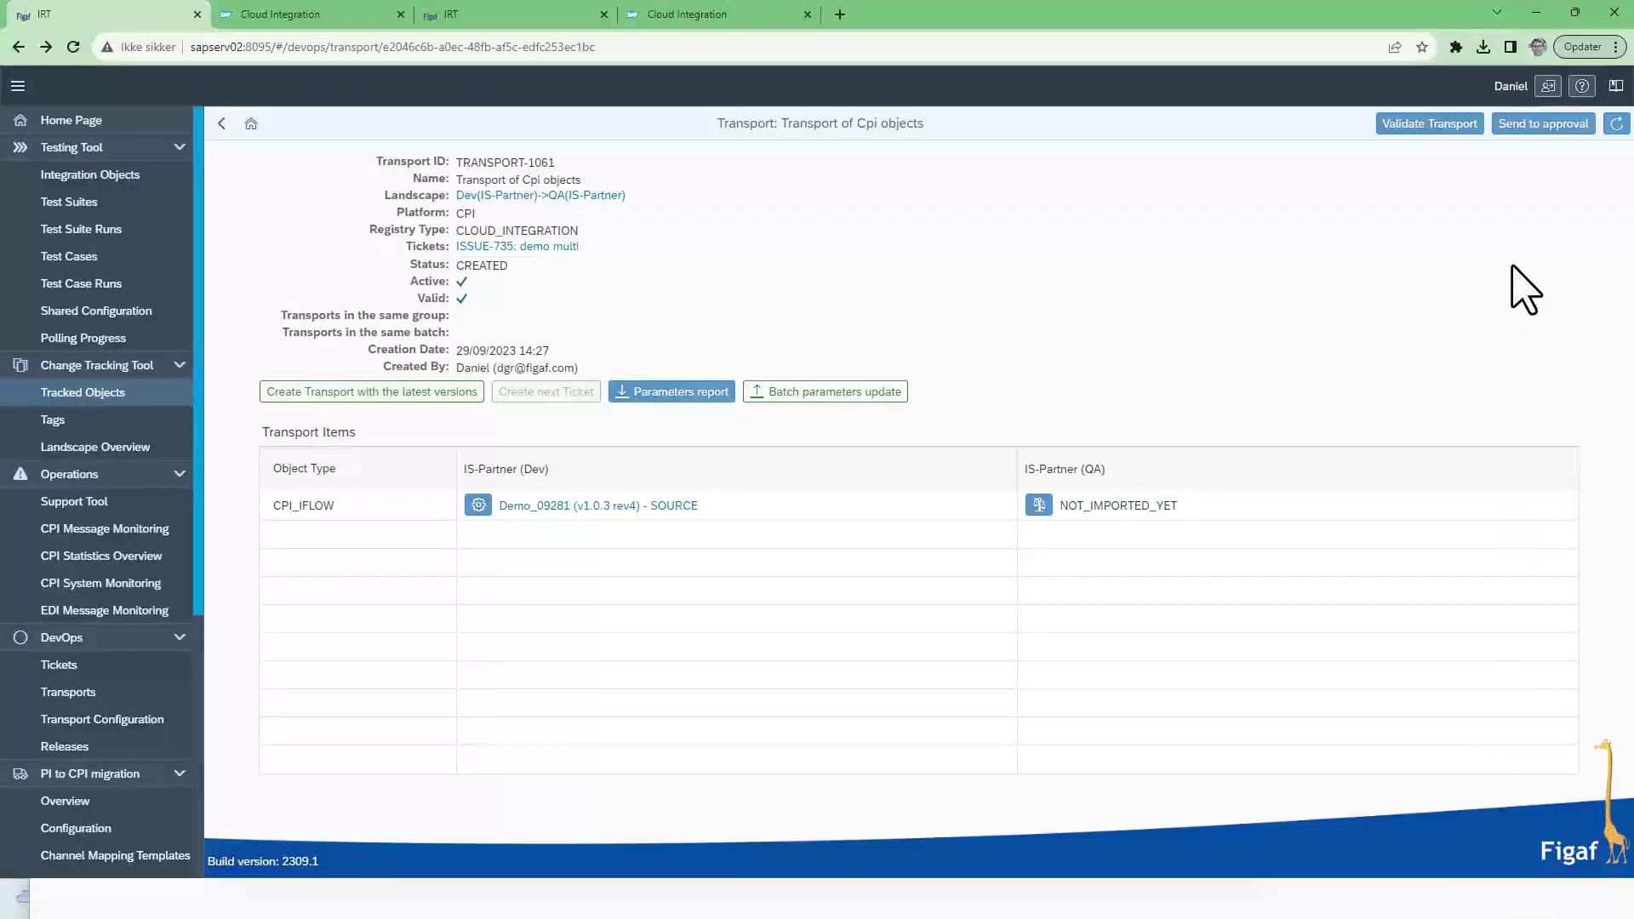
click(1565, 126)
click(920, 511)
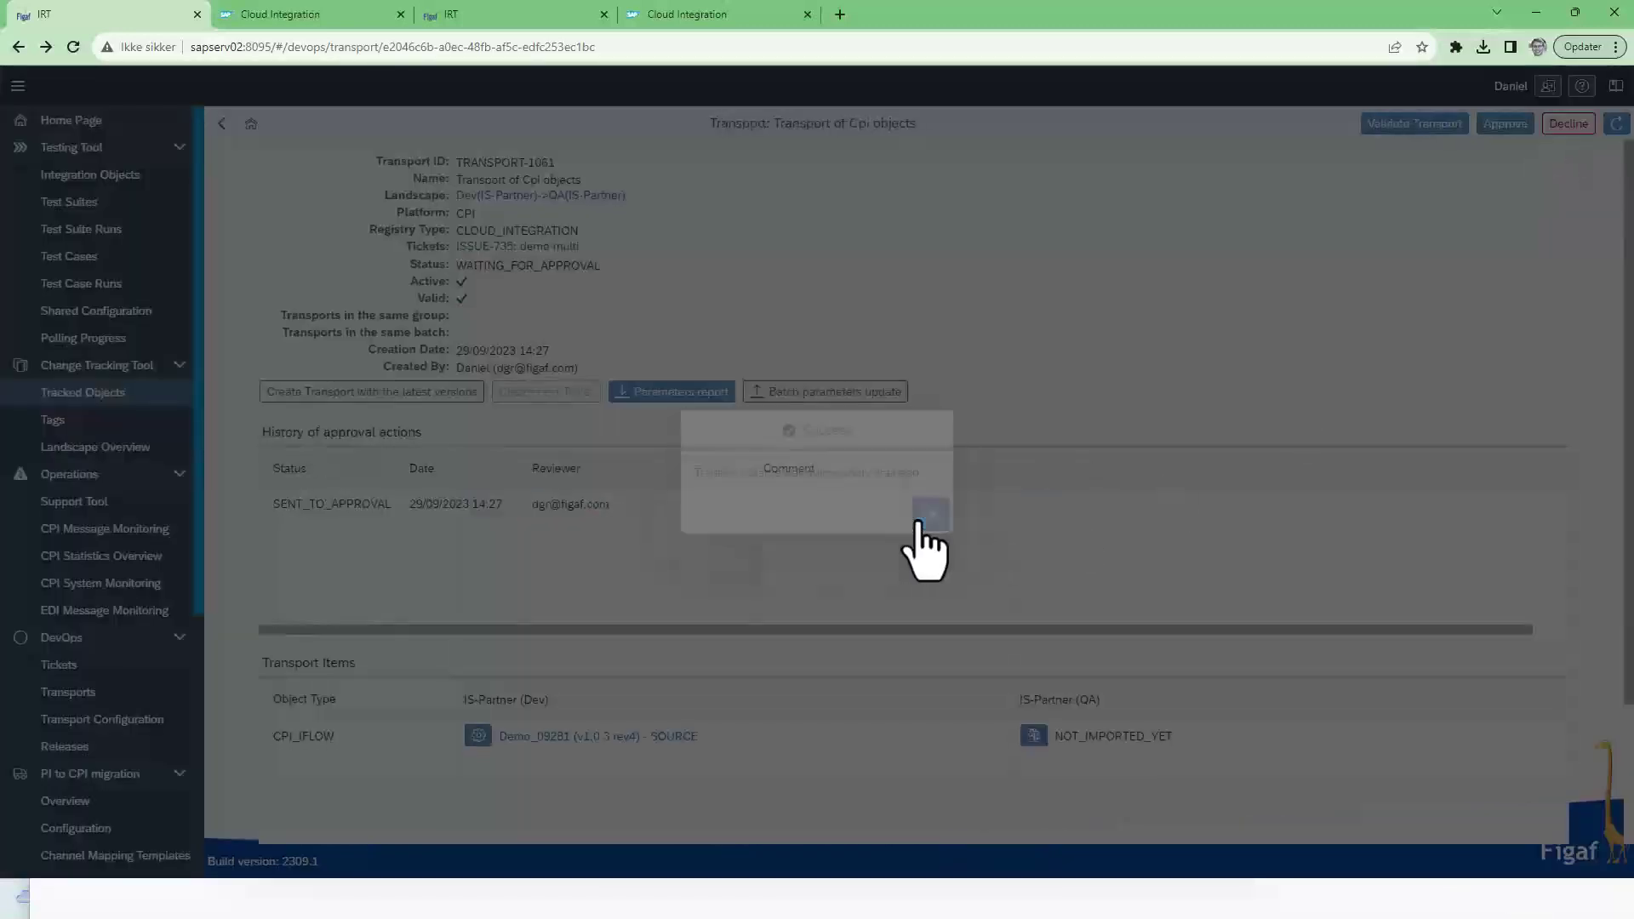
click(1505, 125)
click(1056, 551)
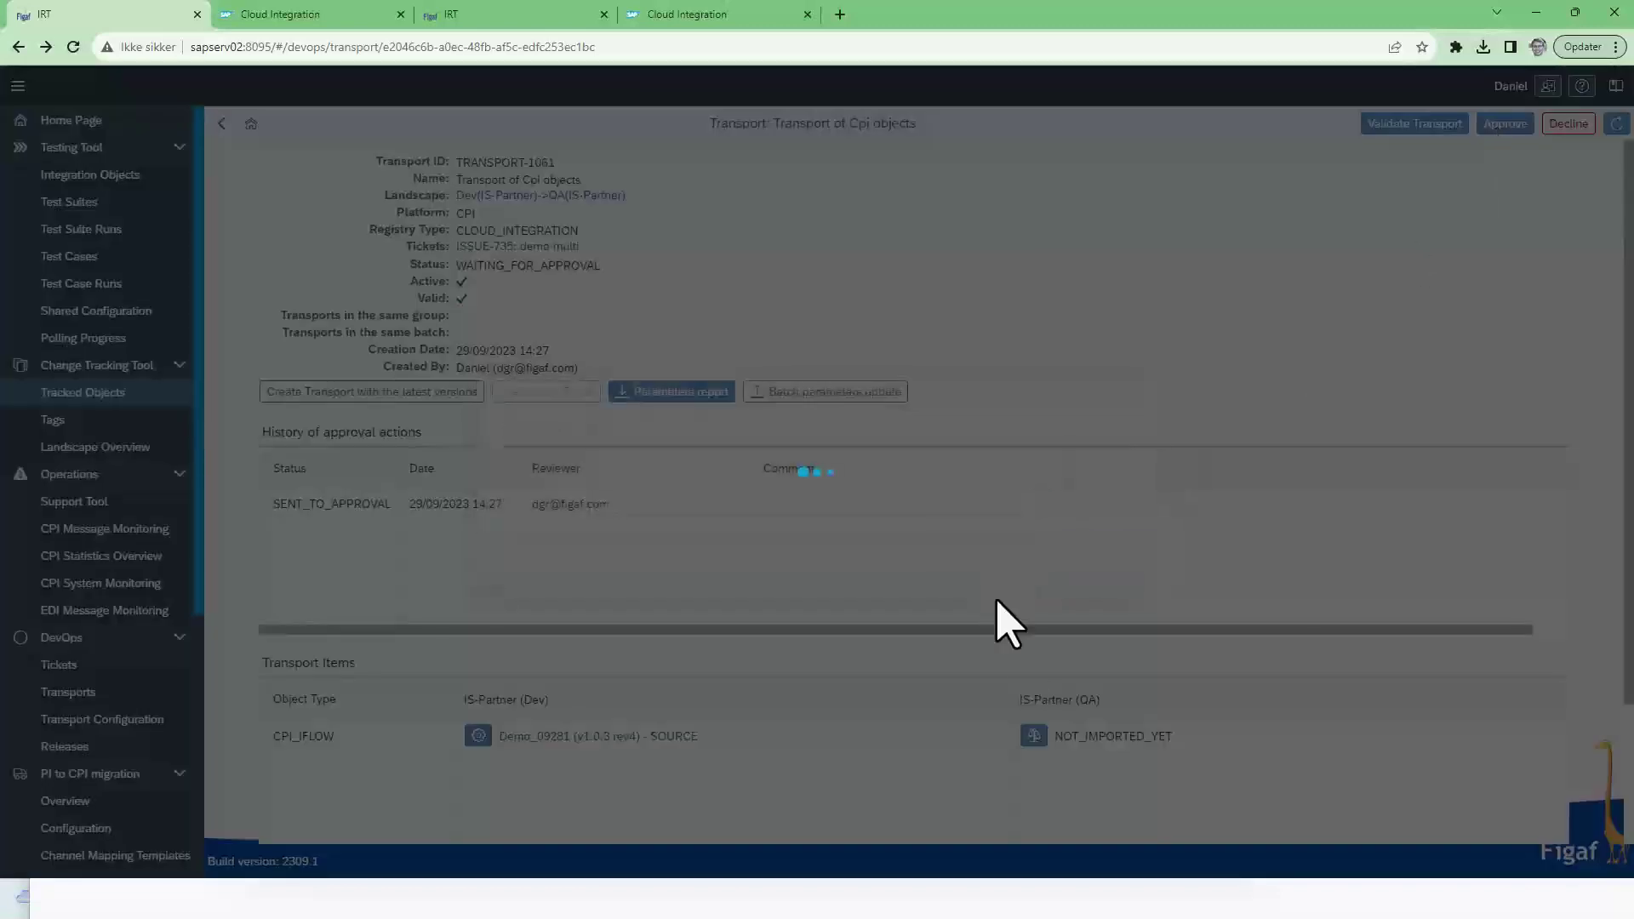
click(932, 515)
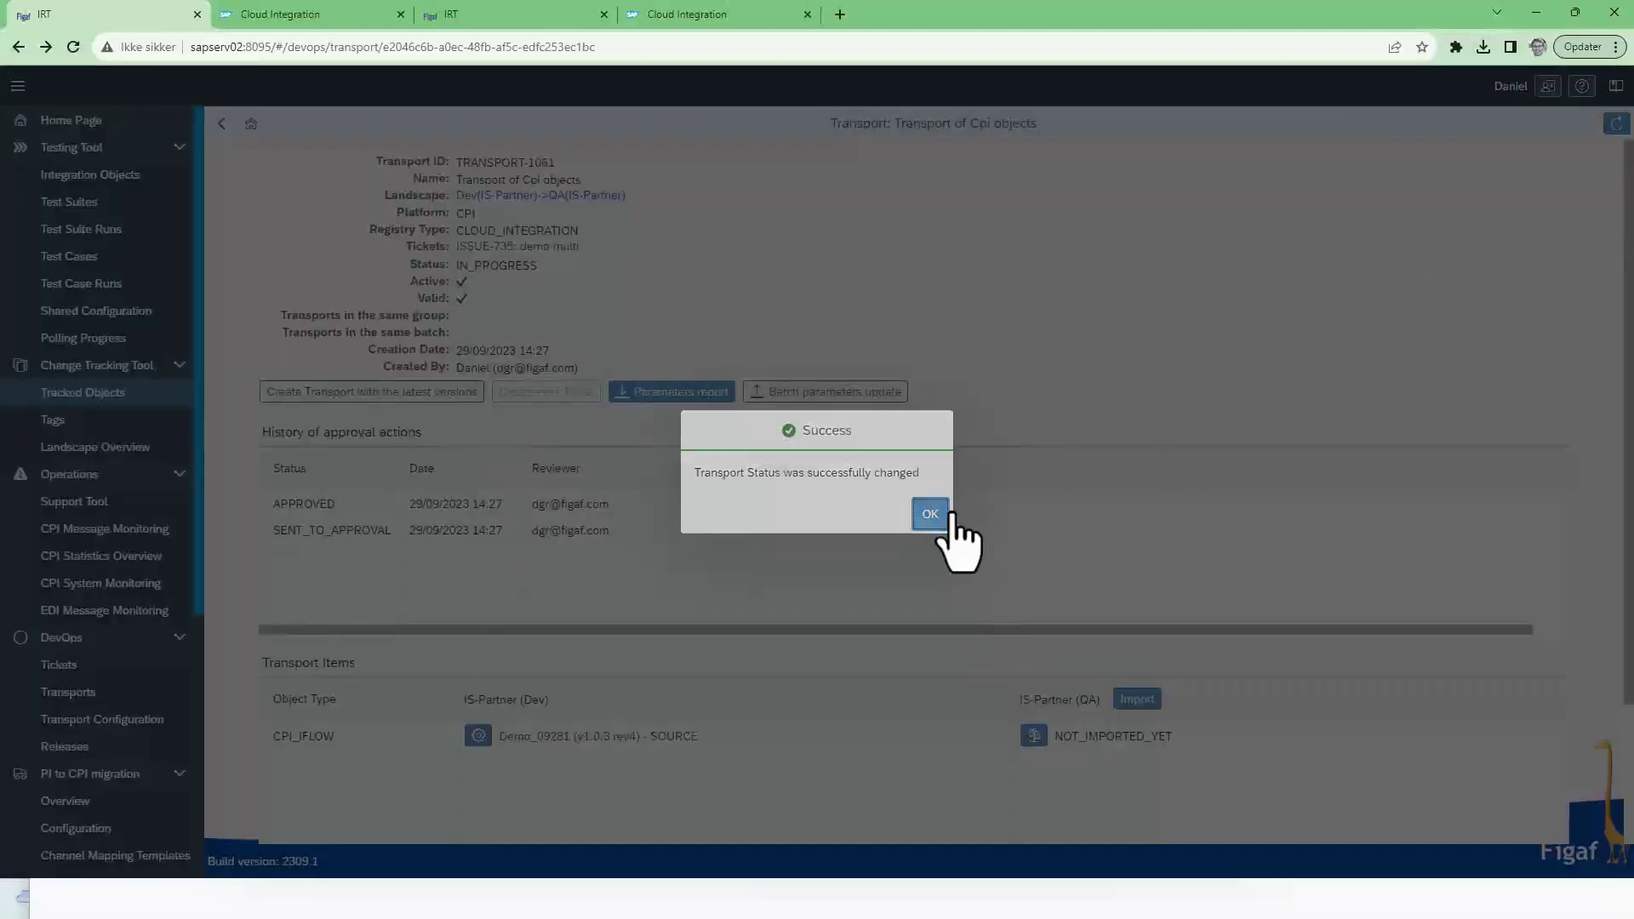
Import the transport into QA, refreshing progress until TRANSPORT_PROCESS_COMPLETED, then close the dialog.
click(1135, 700)
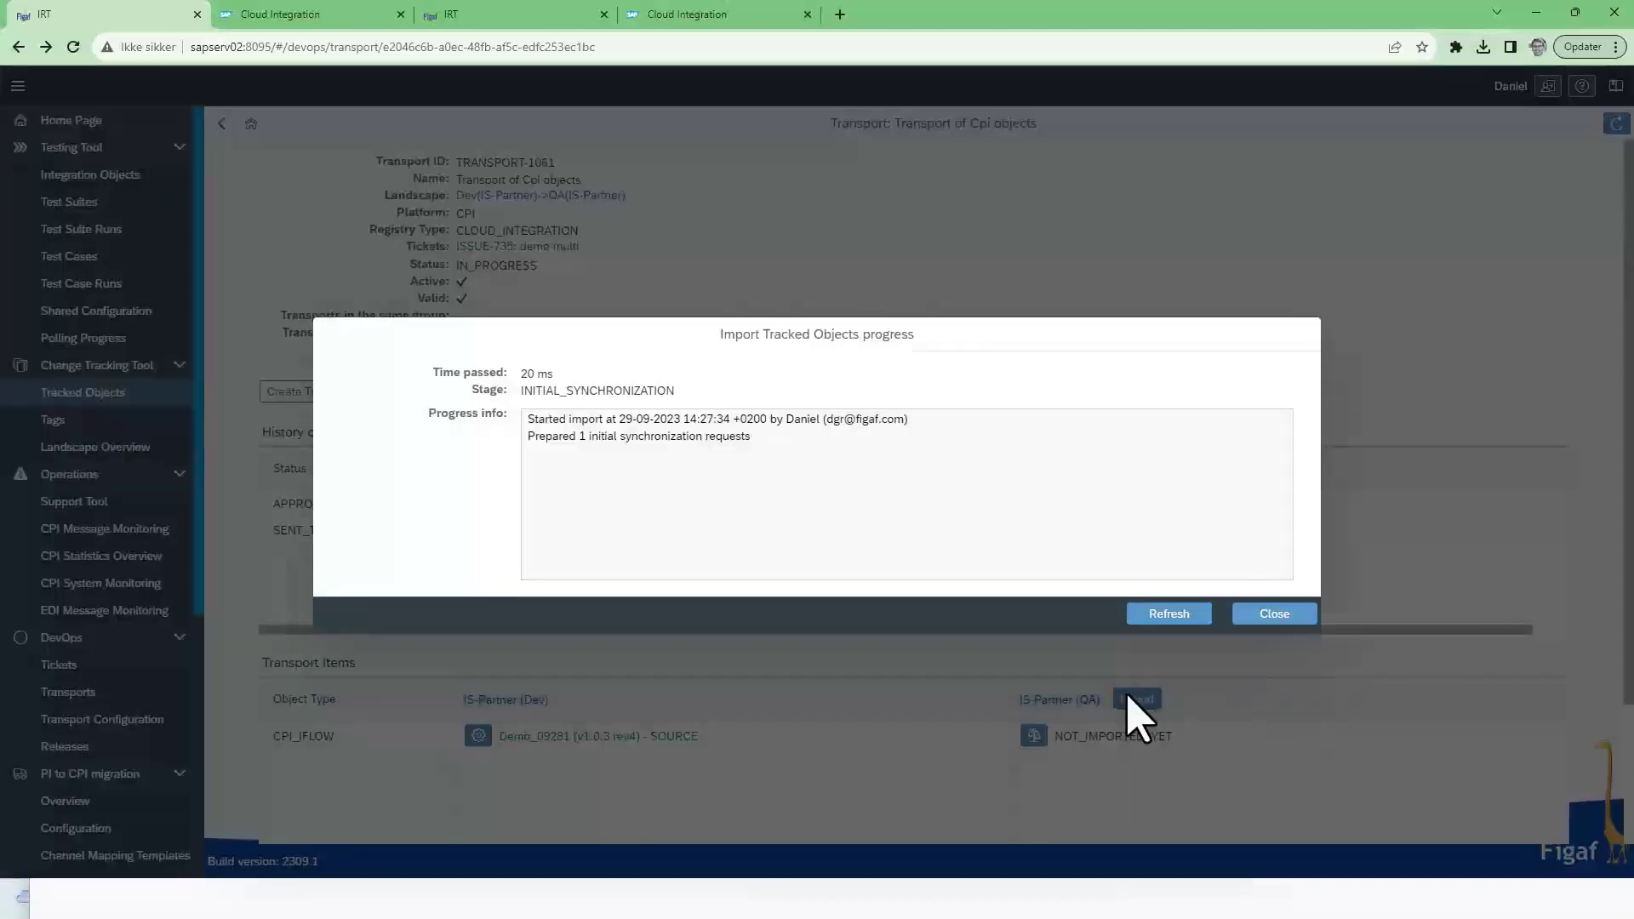
click(1168, 612)
click(1168, 612)
click(1247, 615)
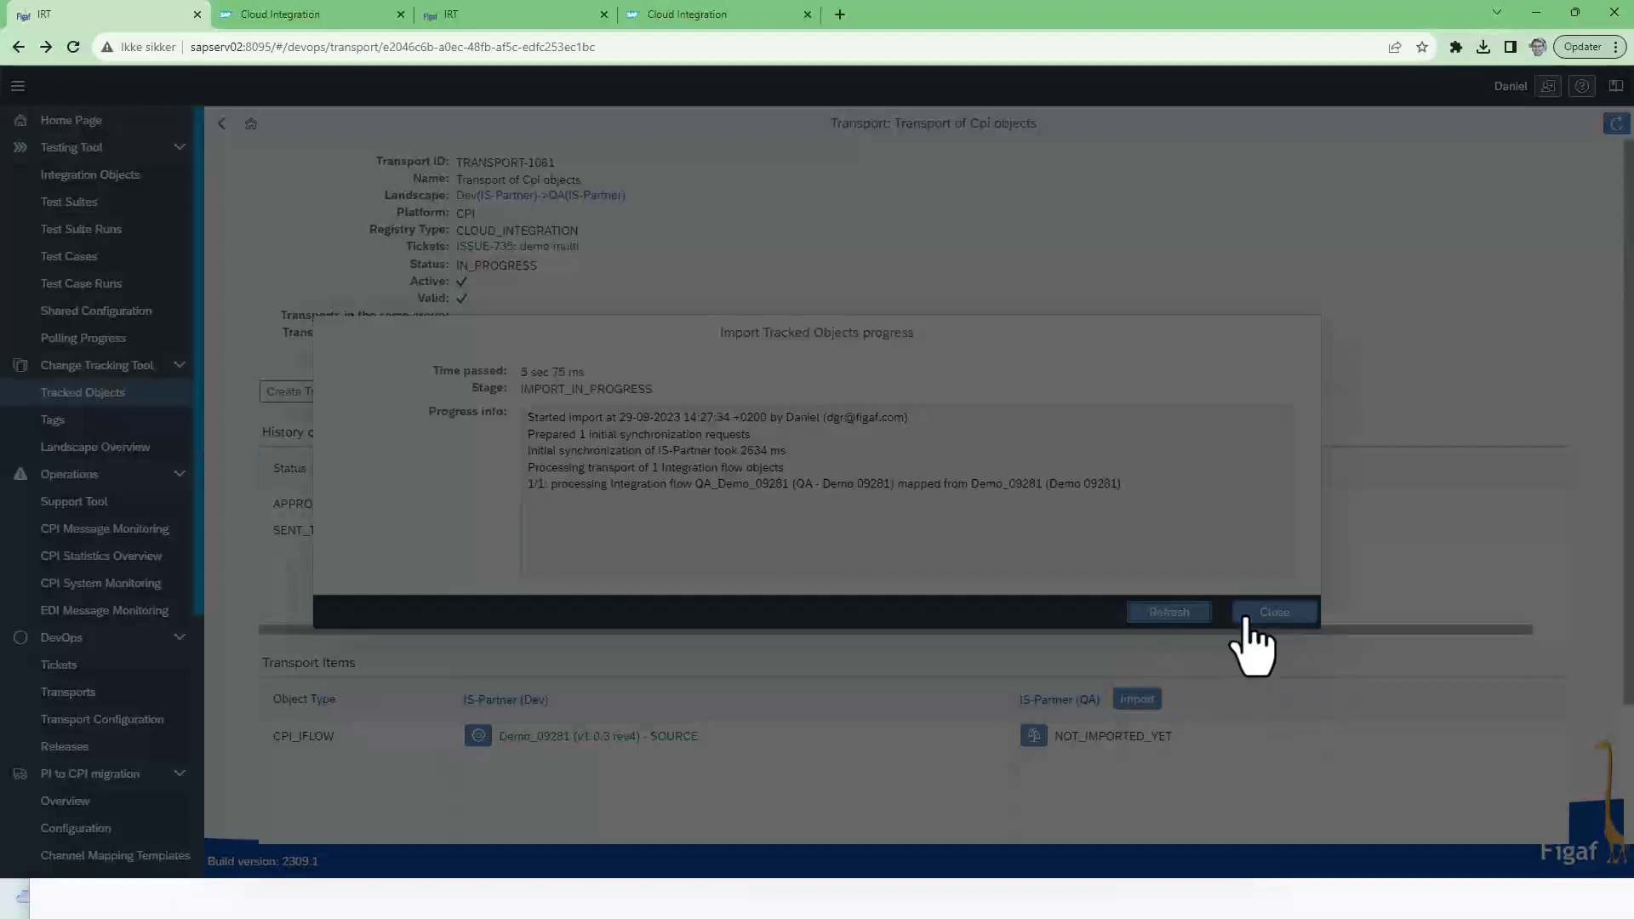
click(1185, 615)
click(1185, 615)
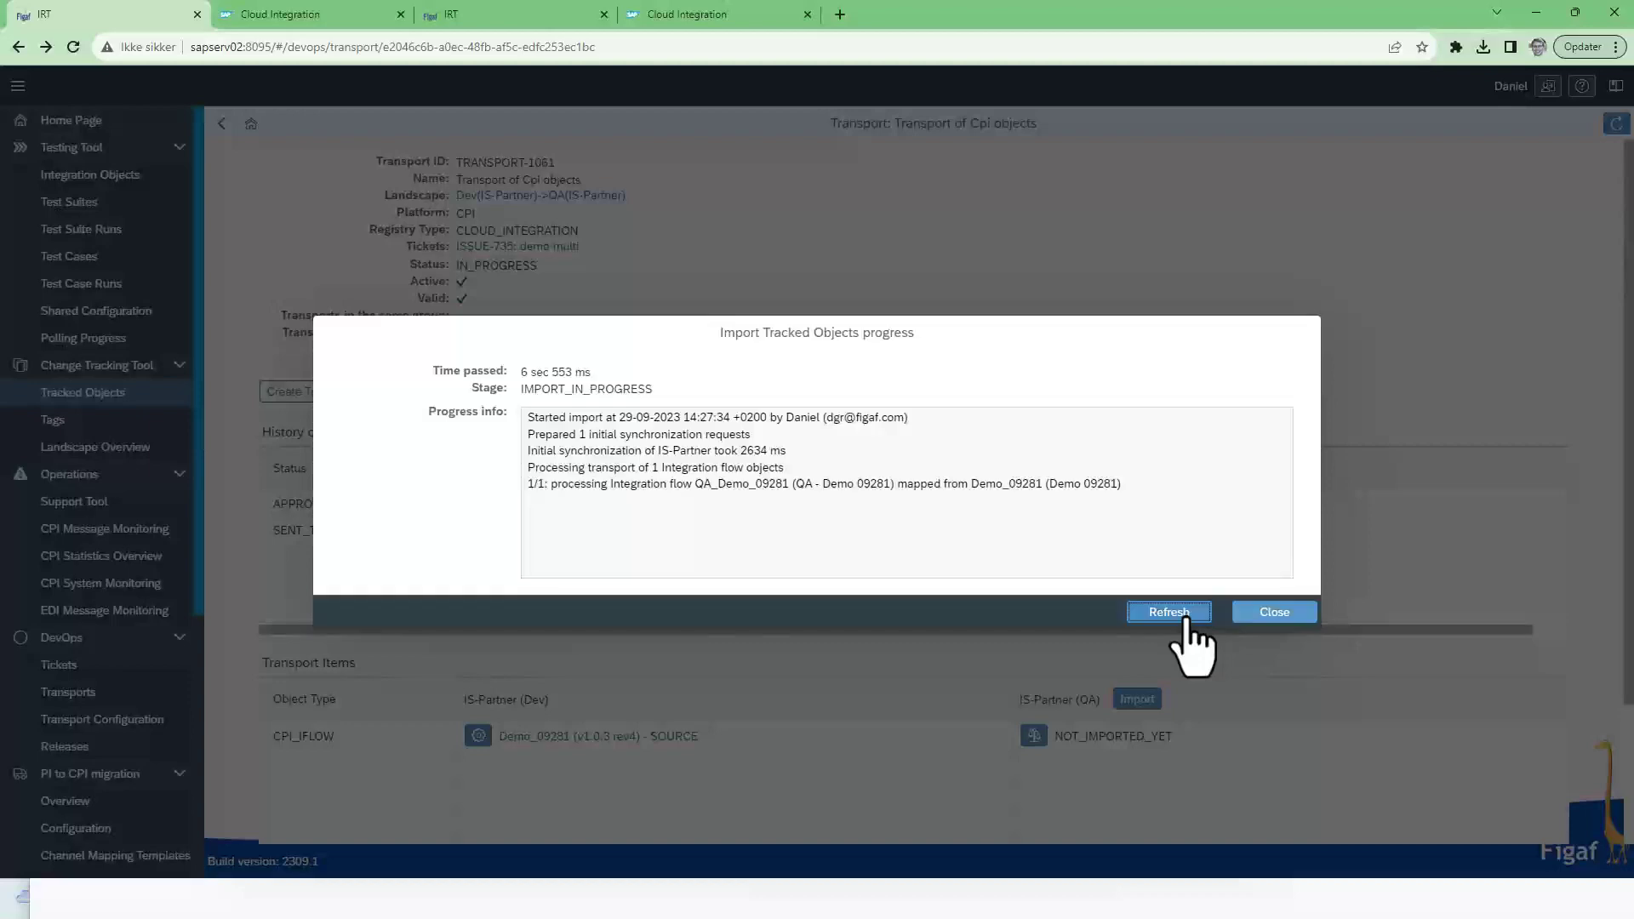
click(1186, 615)
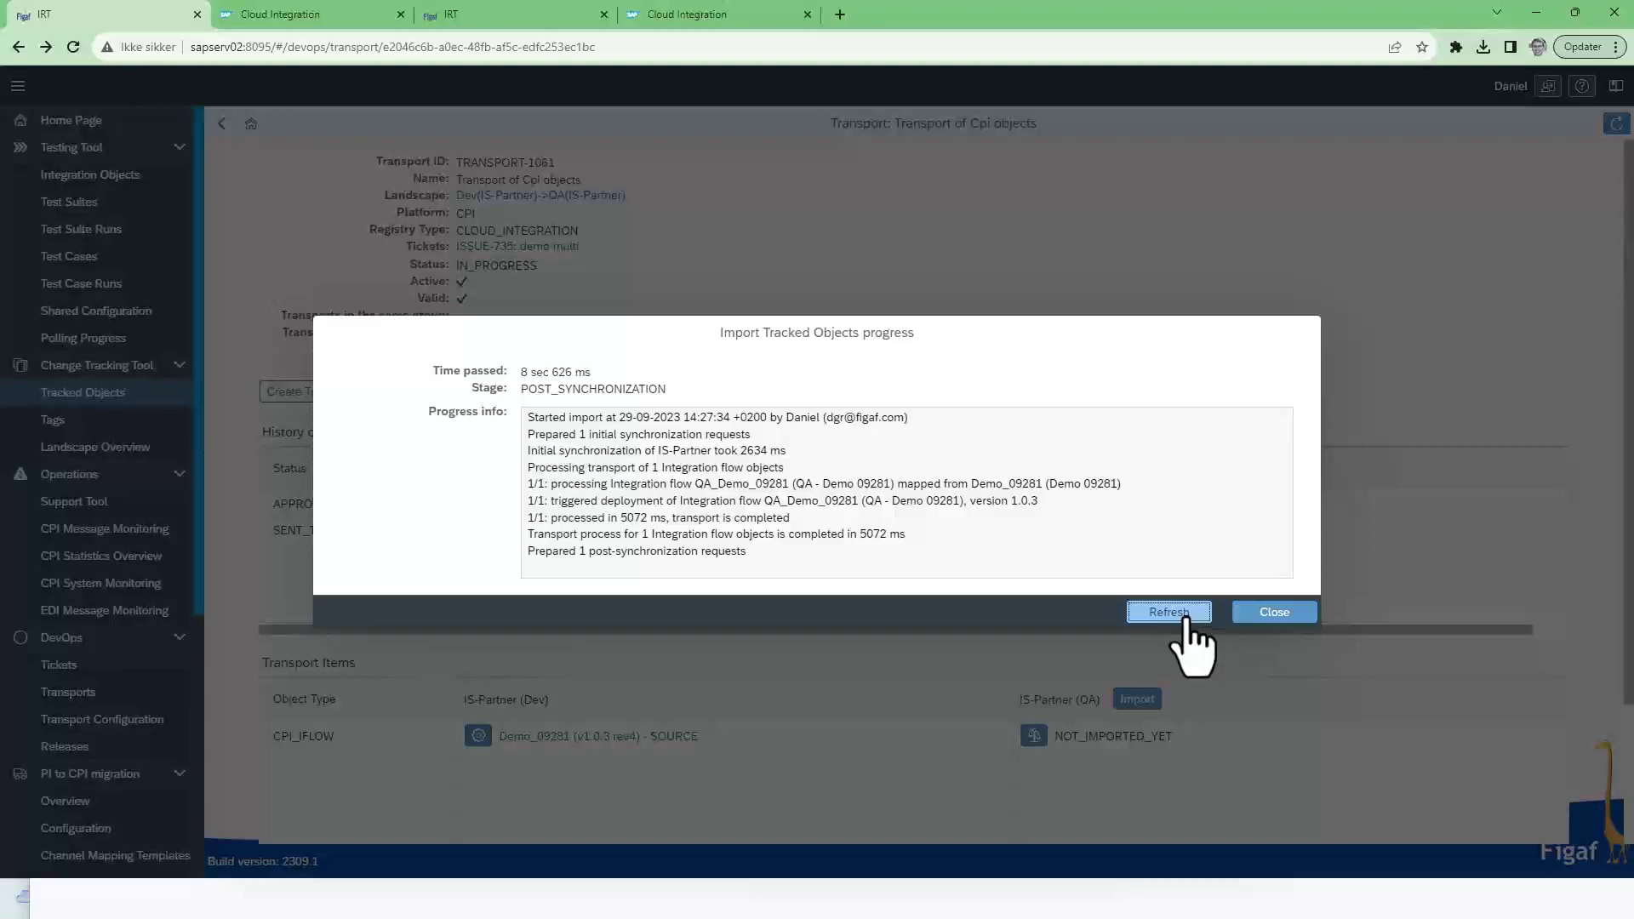
click(1185, 615)
click(1184, 616)
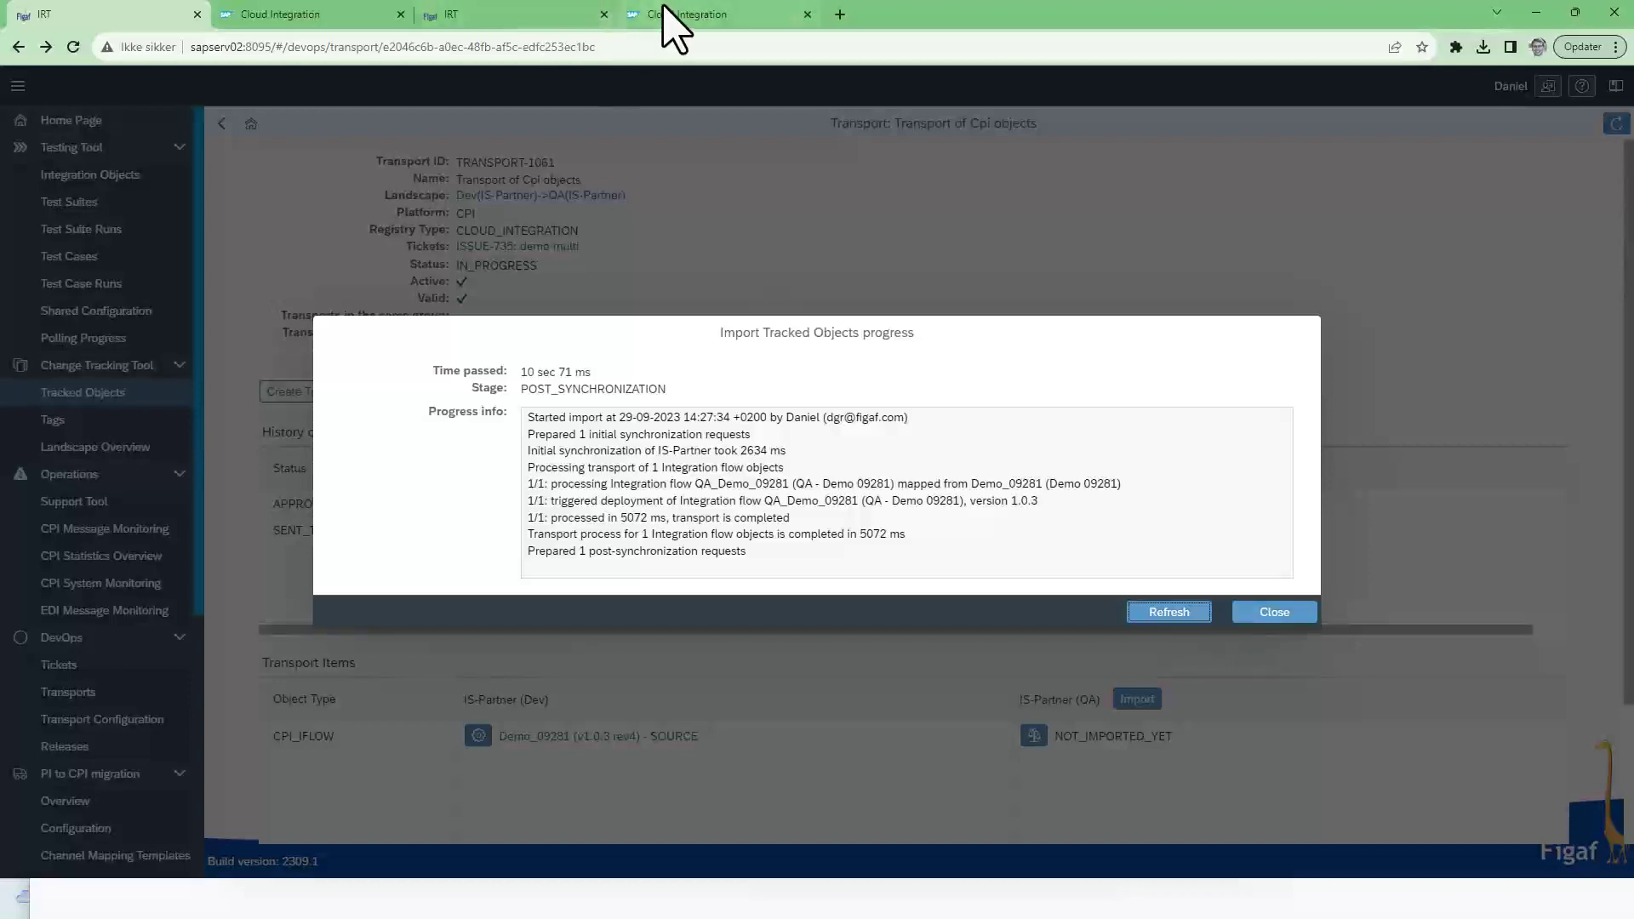
click(672, 17)
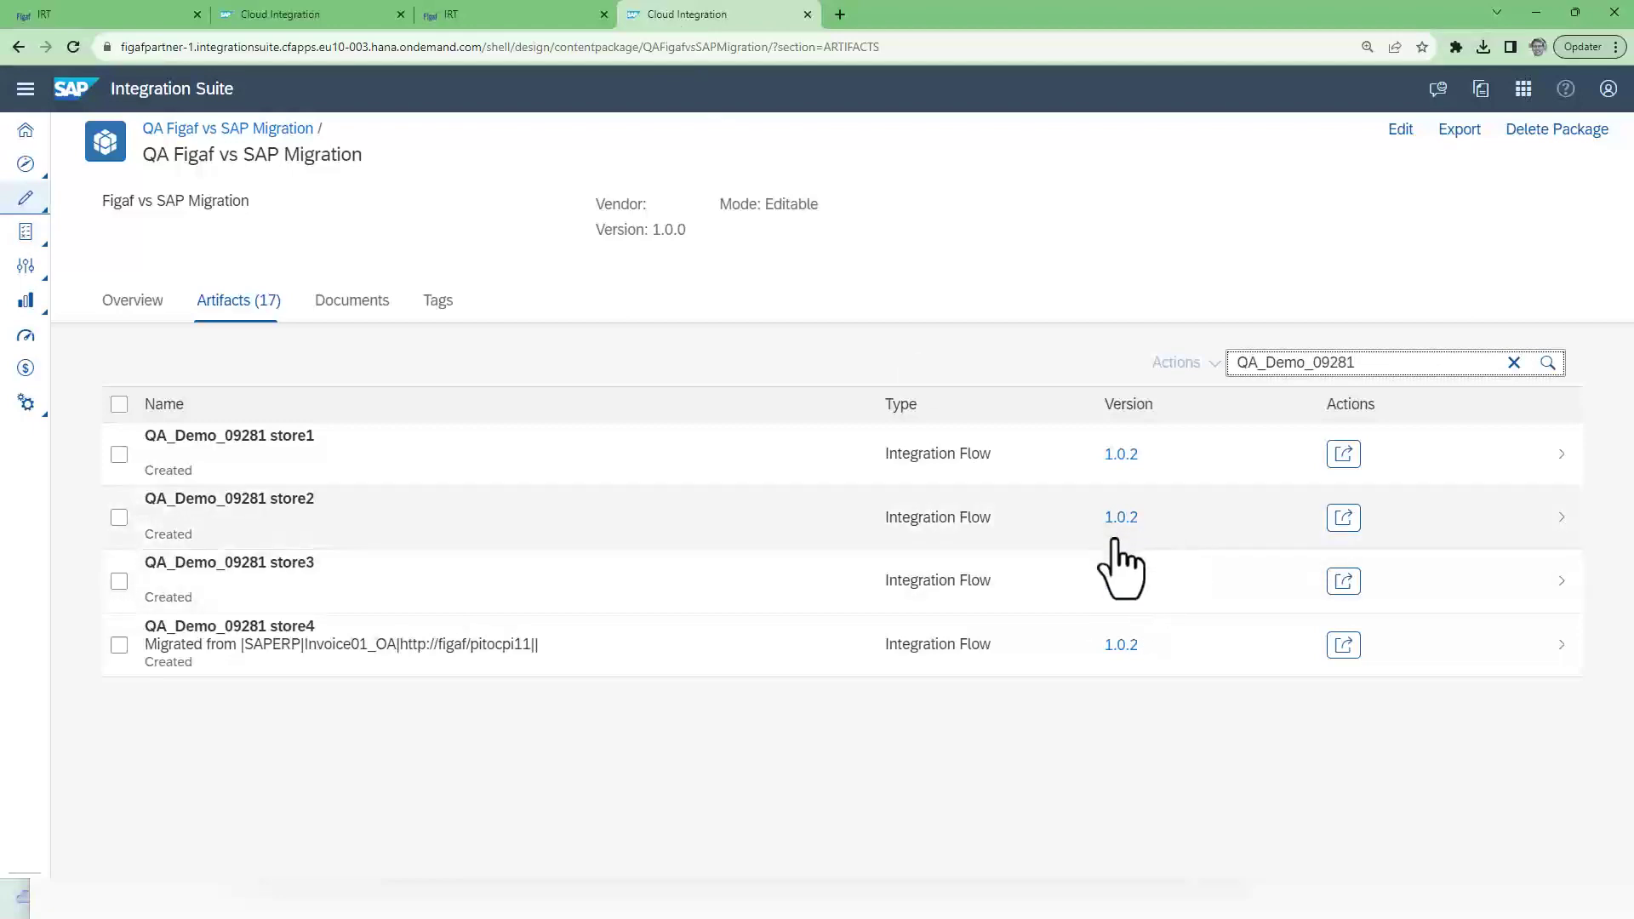
click(95, 17)
click(1171, 615)
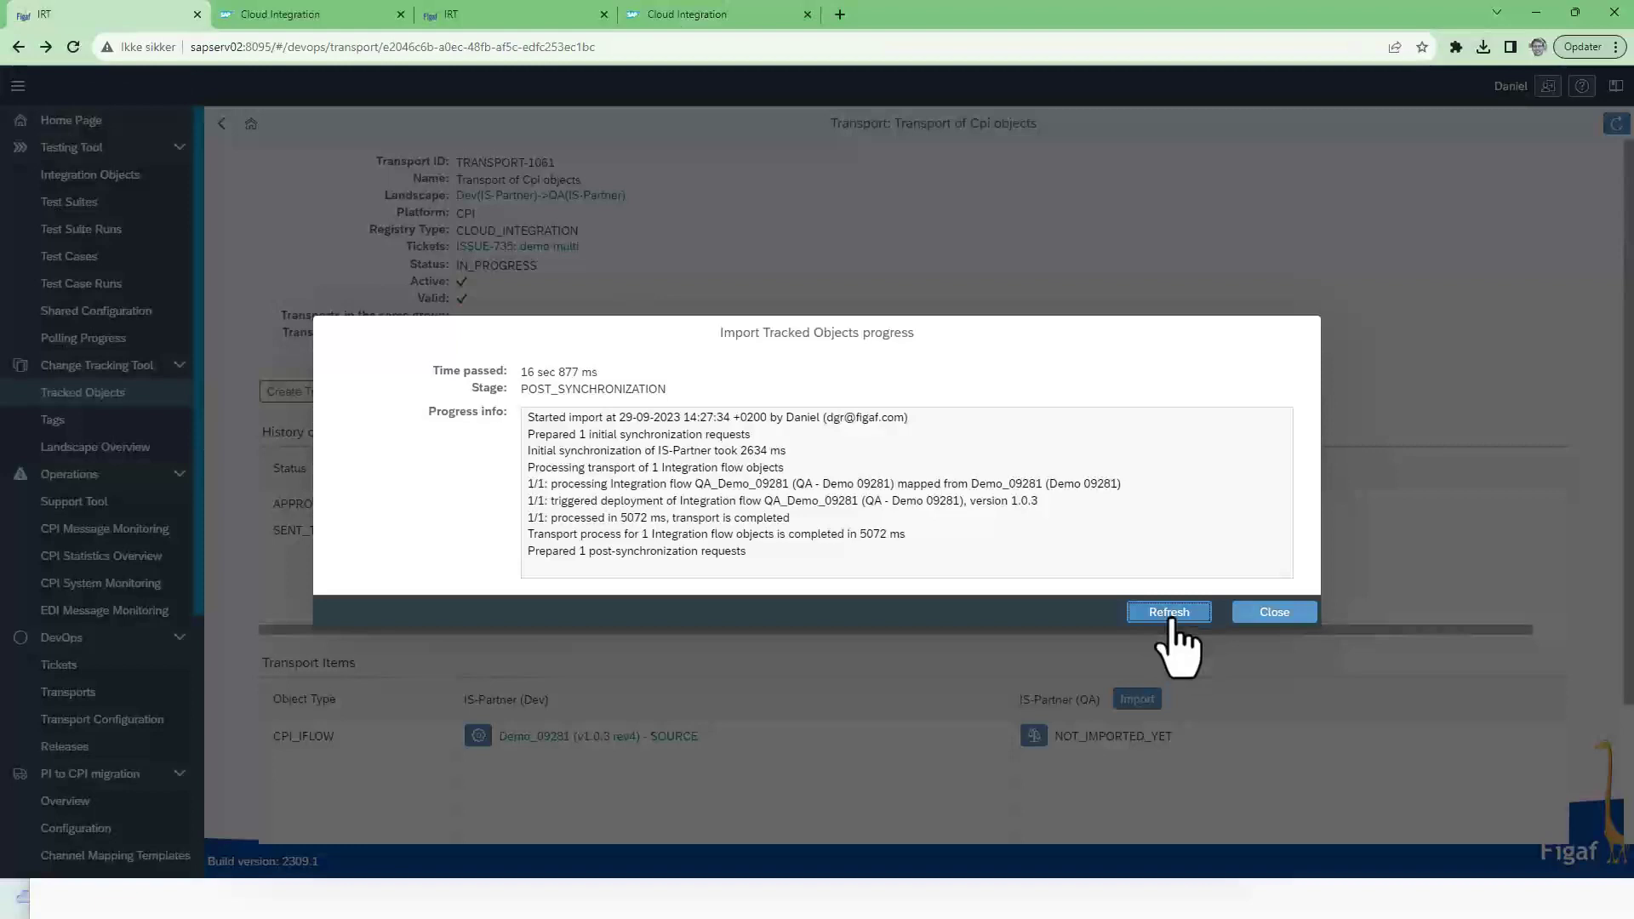
click(1172, 615)
click(1171, 615)
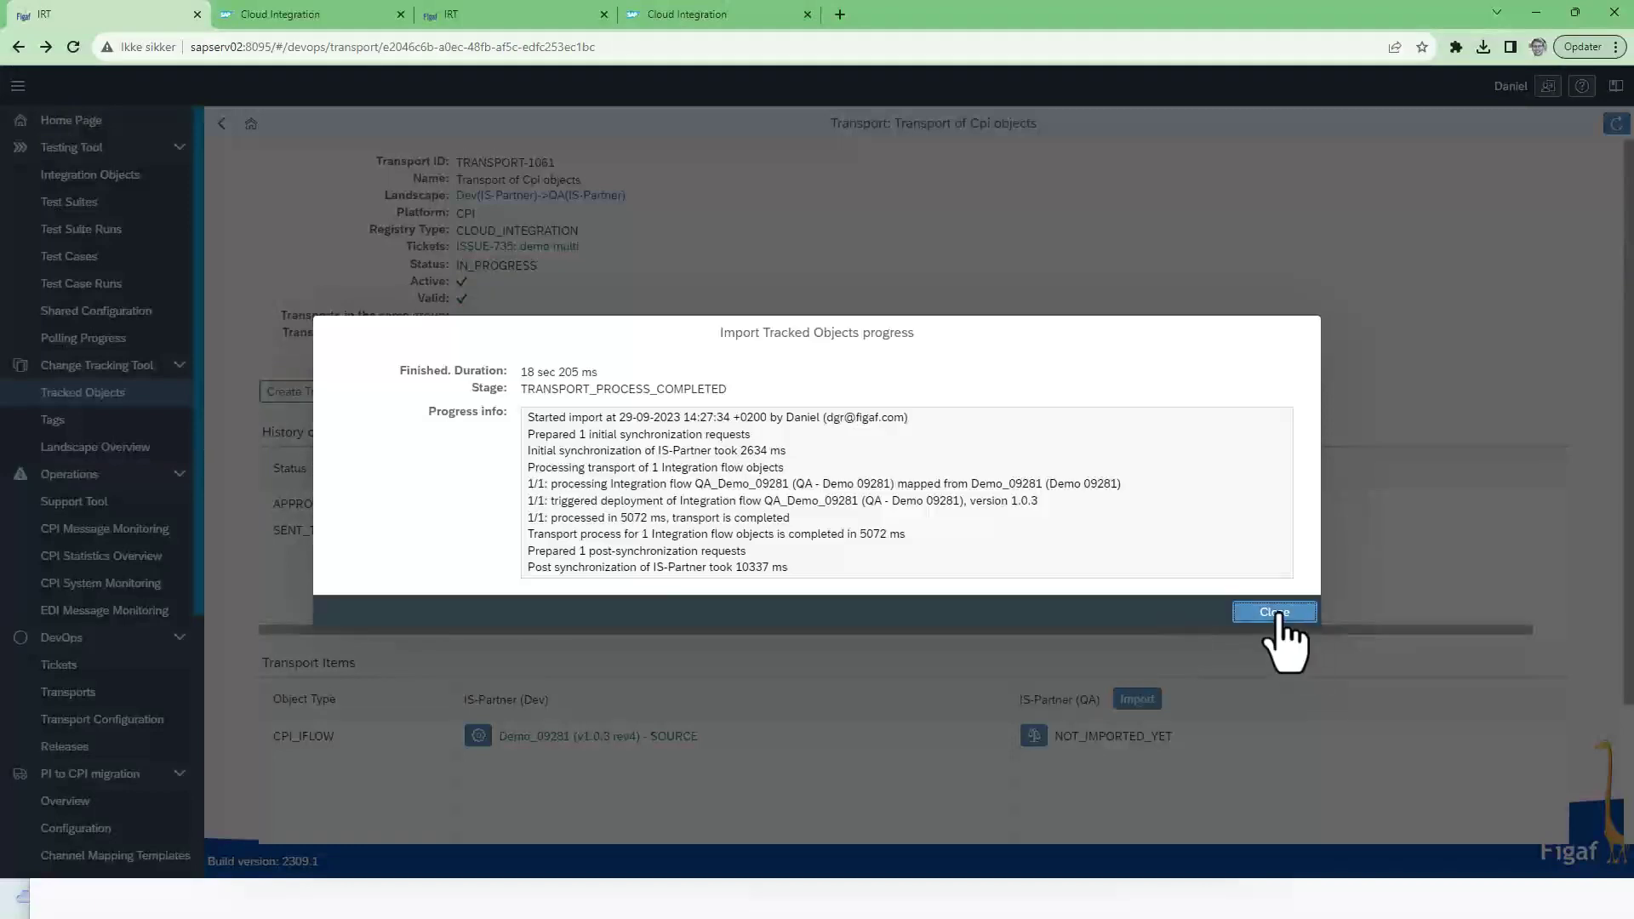
click(1277, 613)
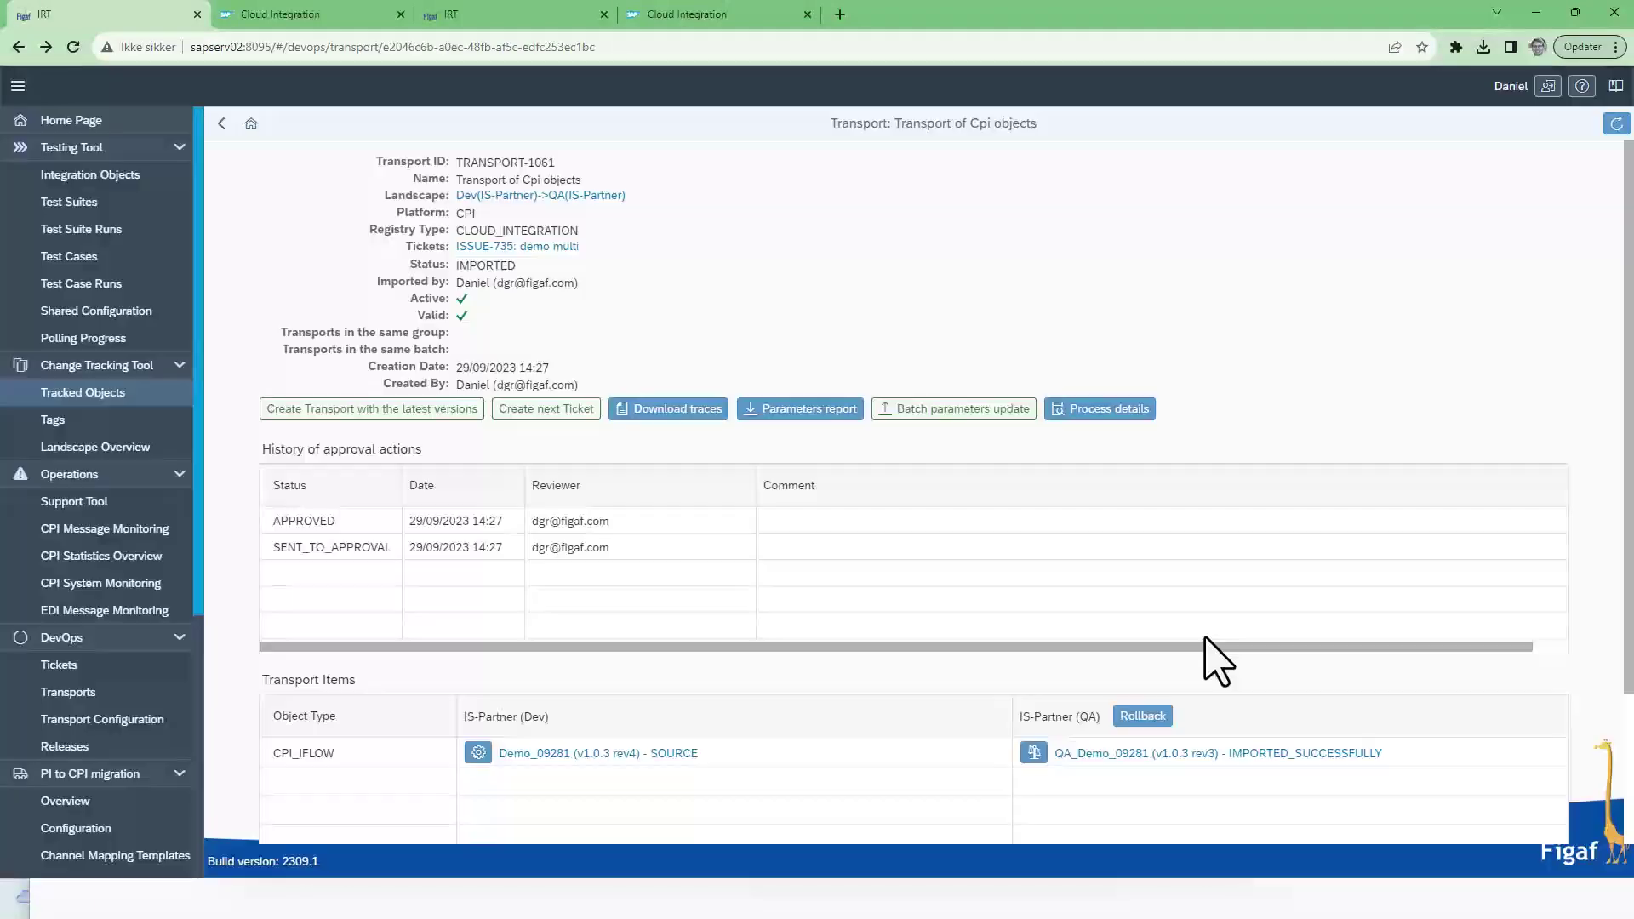
Open the imported QA_Demo_09281 distribution configuration showing the out-of-date target flows warning.
click(1111, 755)
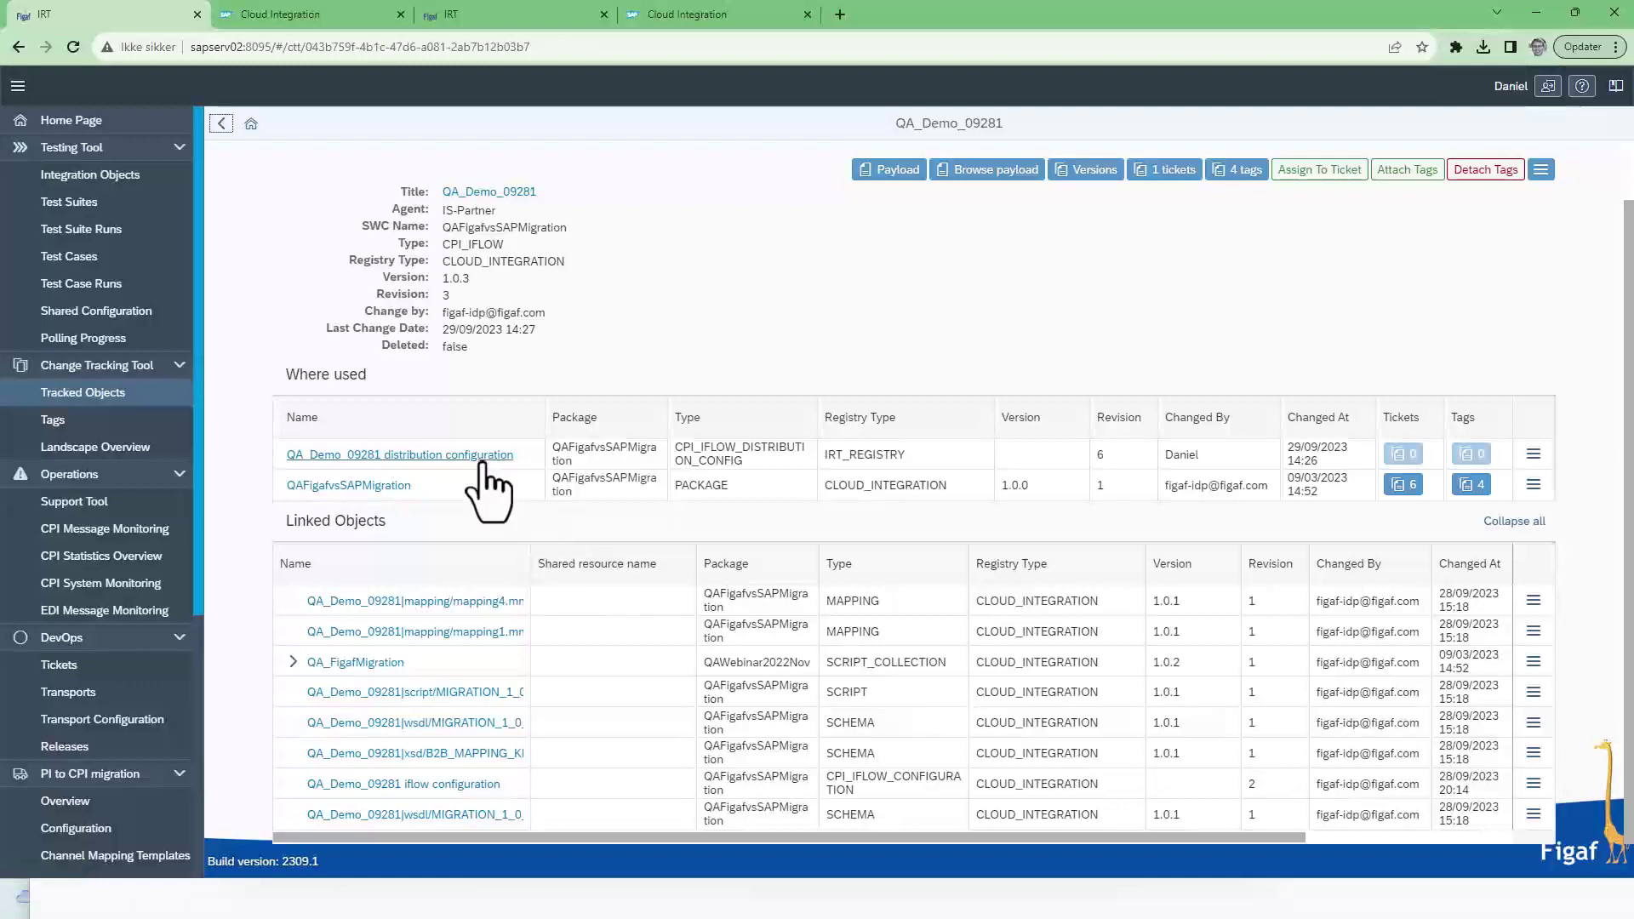
click(482, 464)
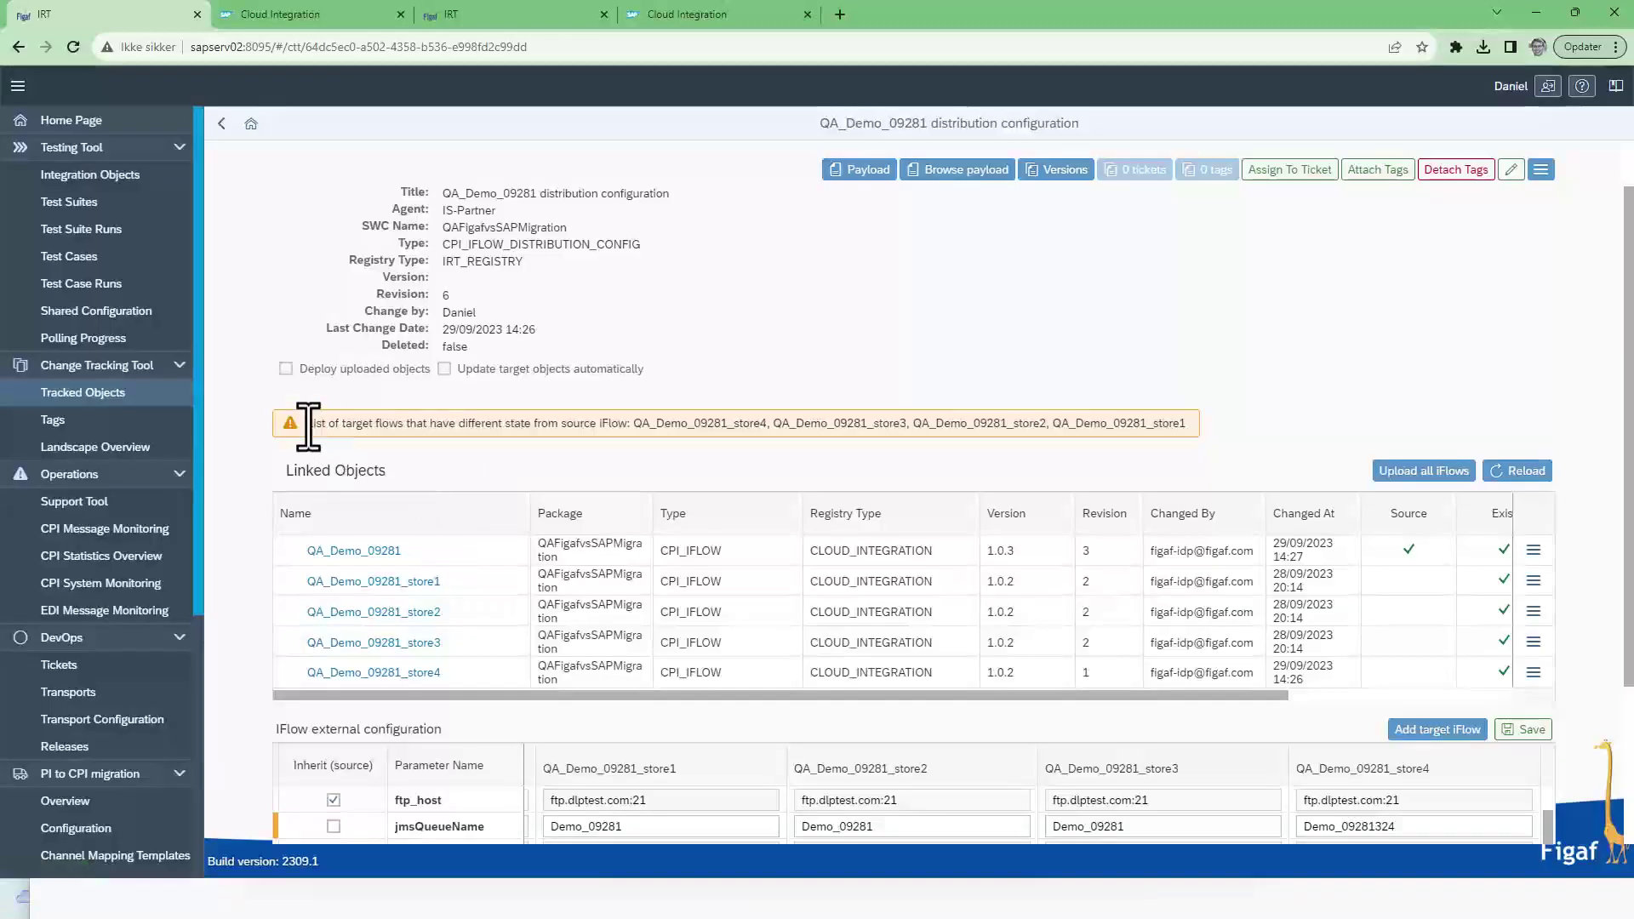
drag(300, 421, 1031, 417)
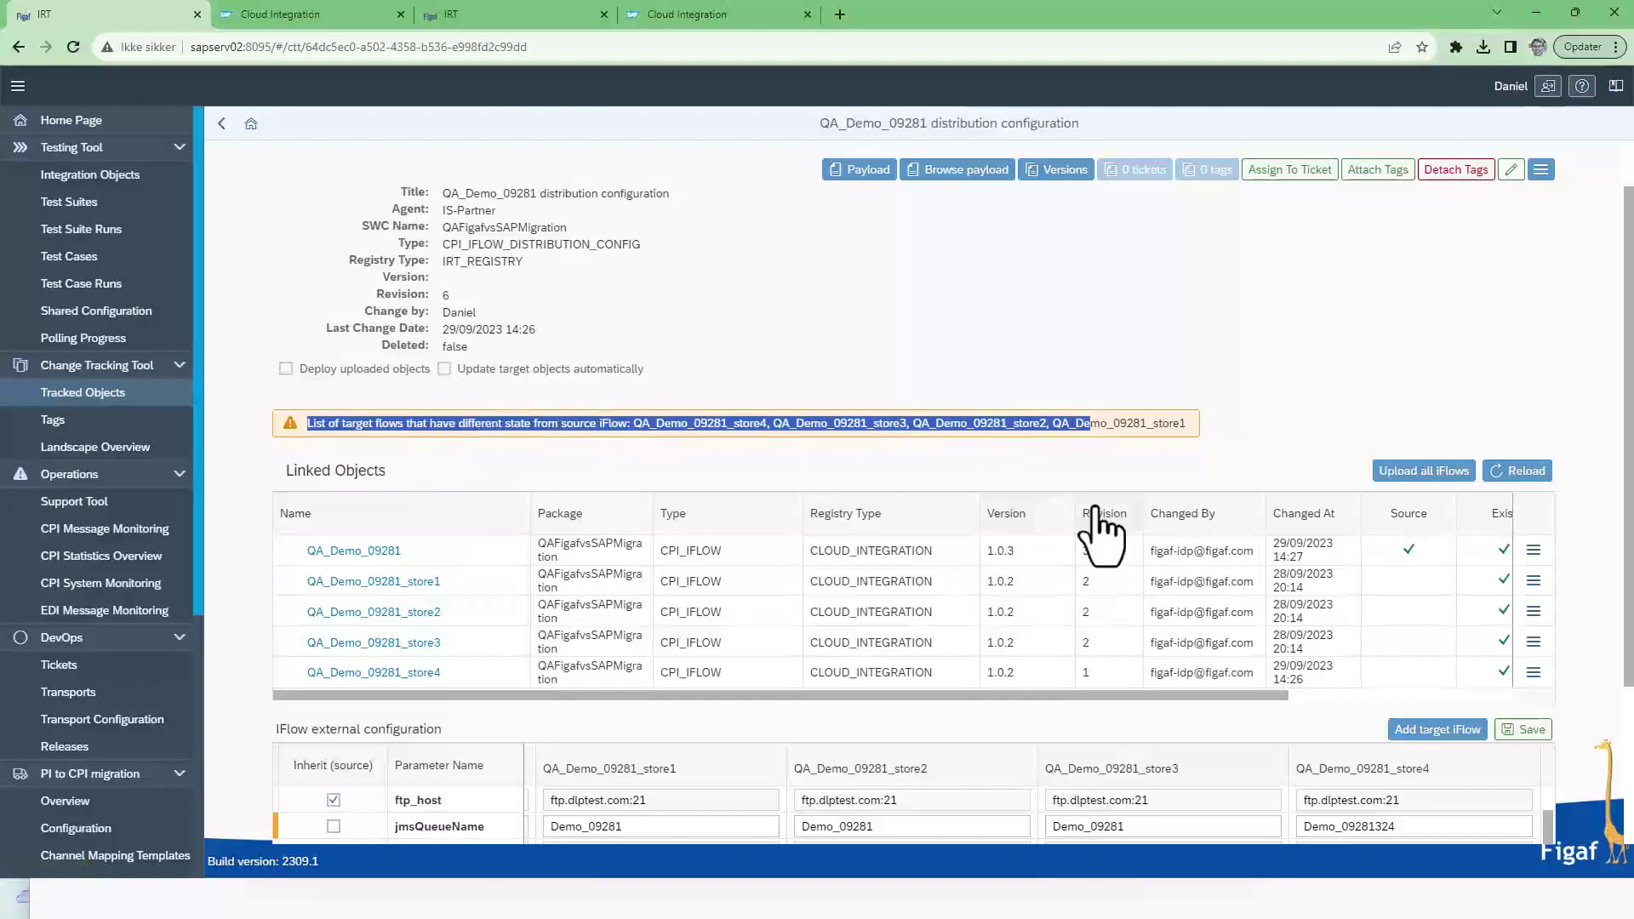
Update all store target iFlows from the 1.0.3 source, then reload the Integration Suite artifacts list.
click(1420, 470)
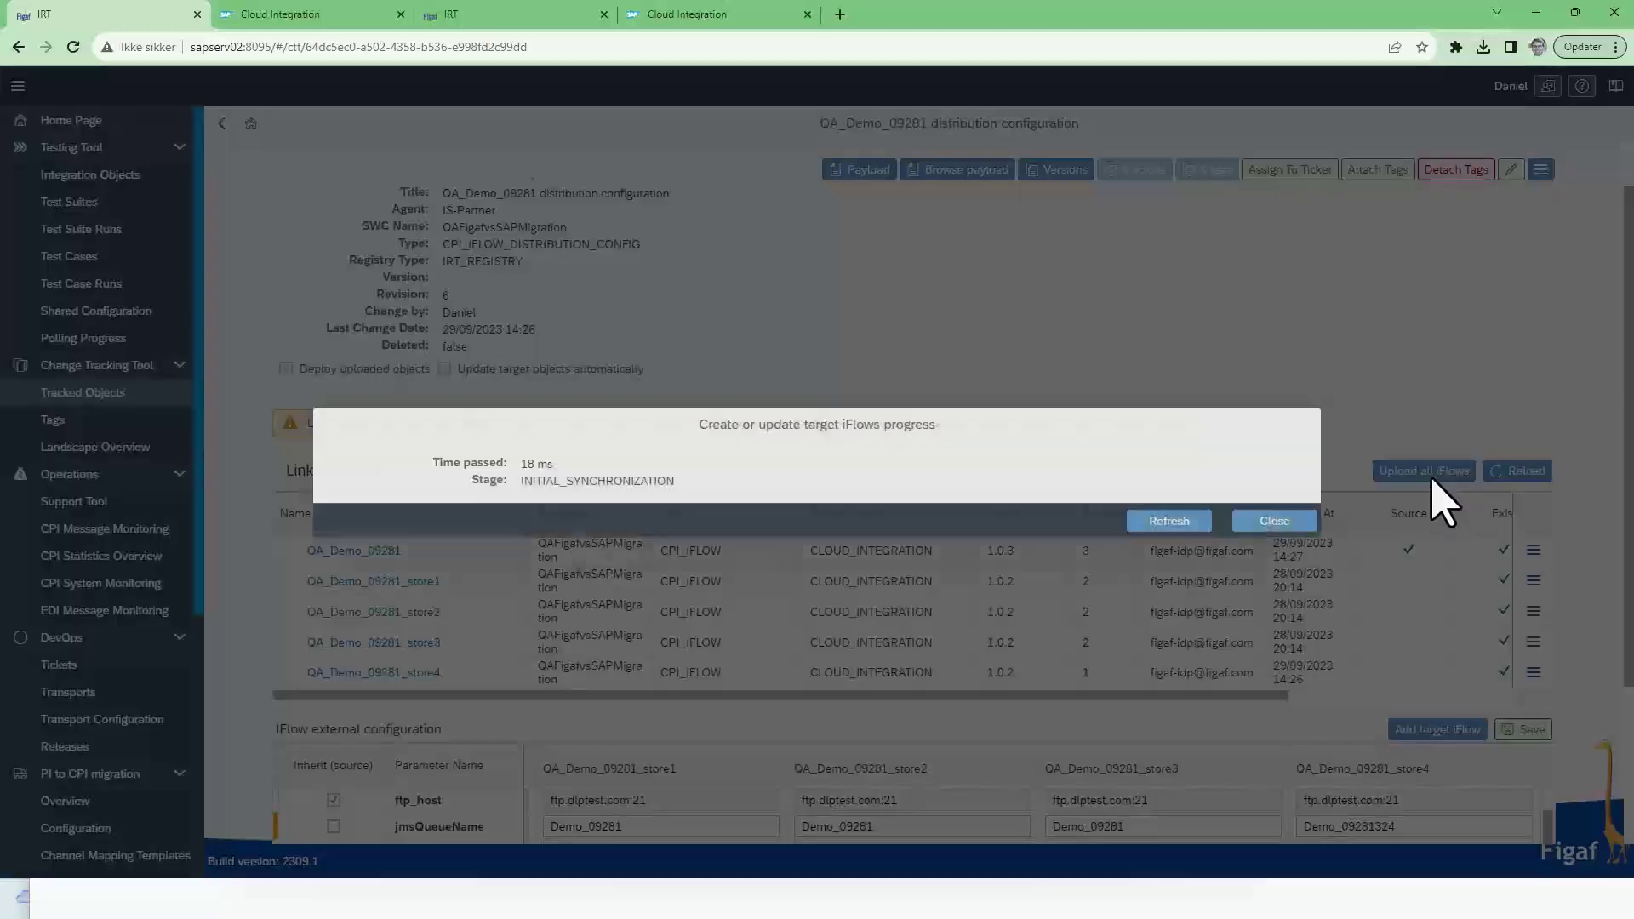
click(1170, 521)
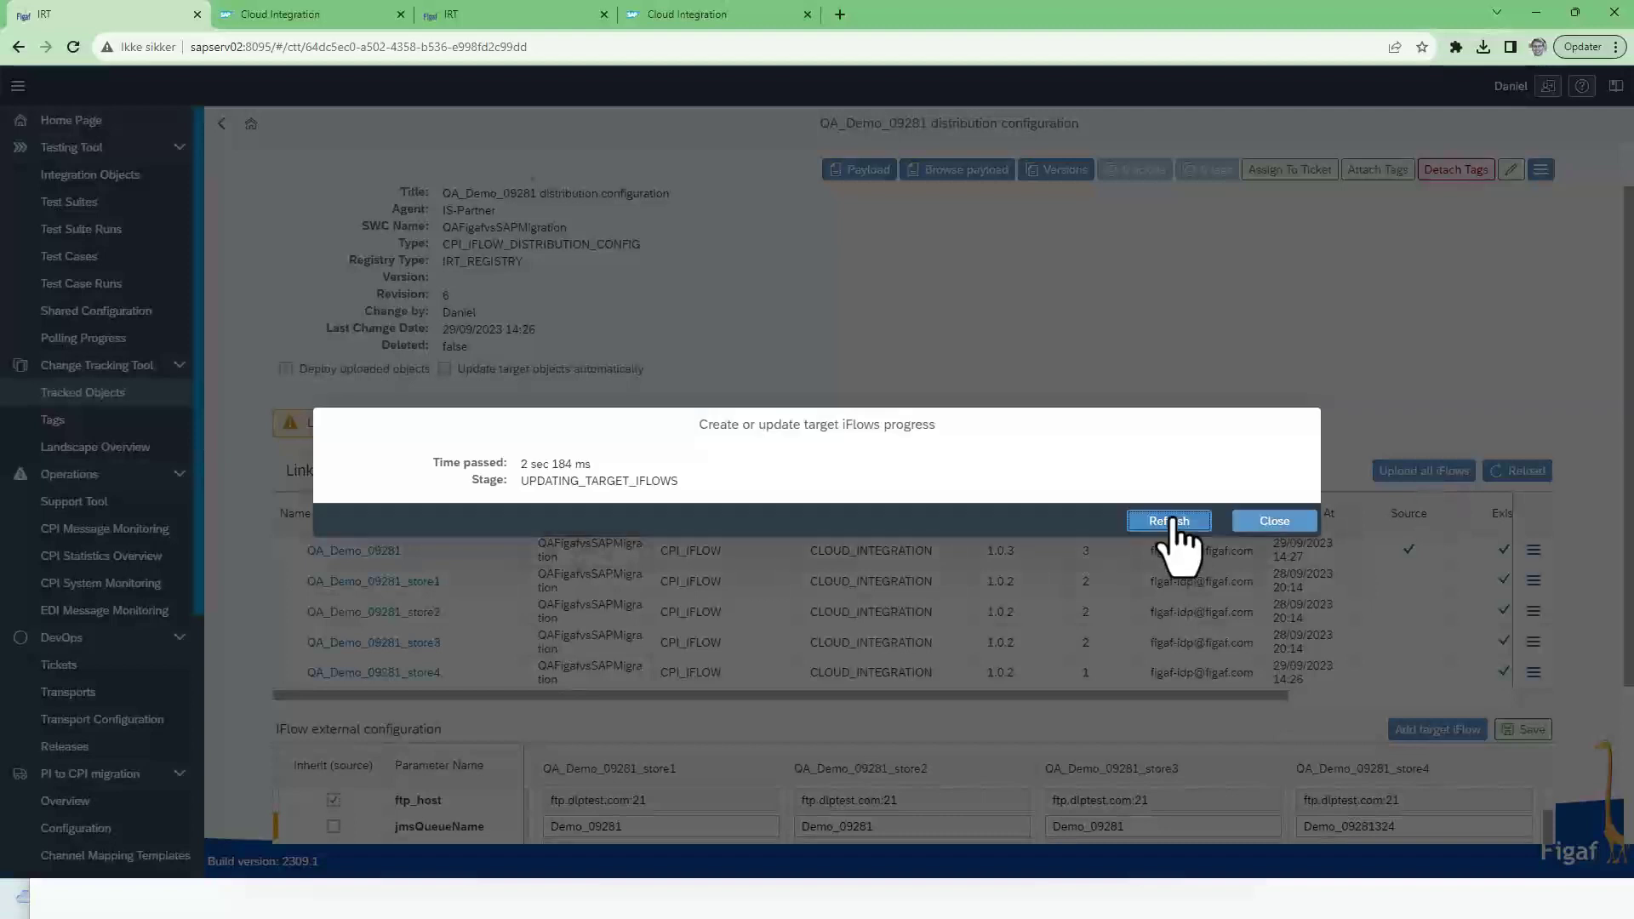
click(1169, 521)
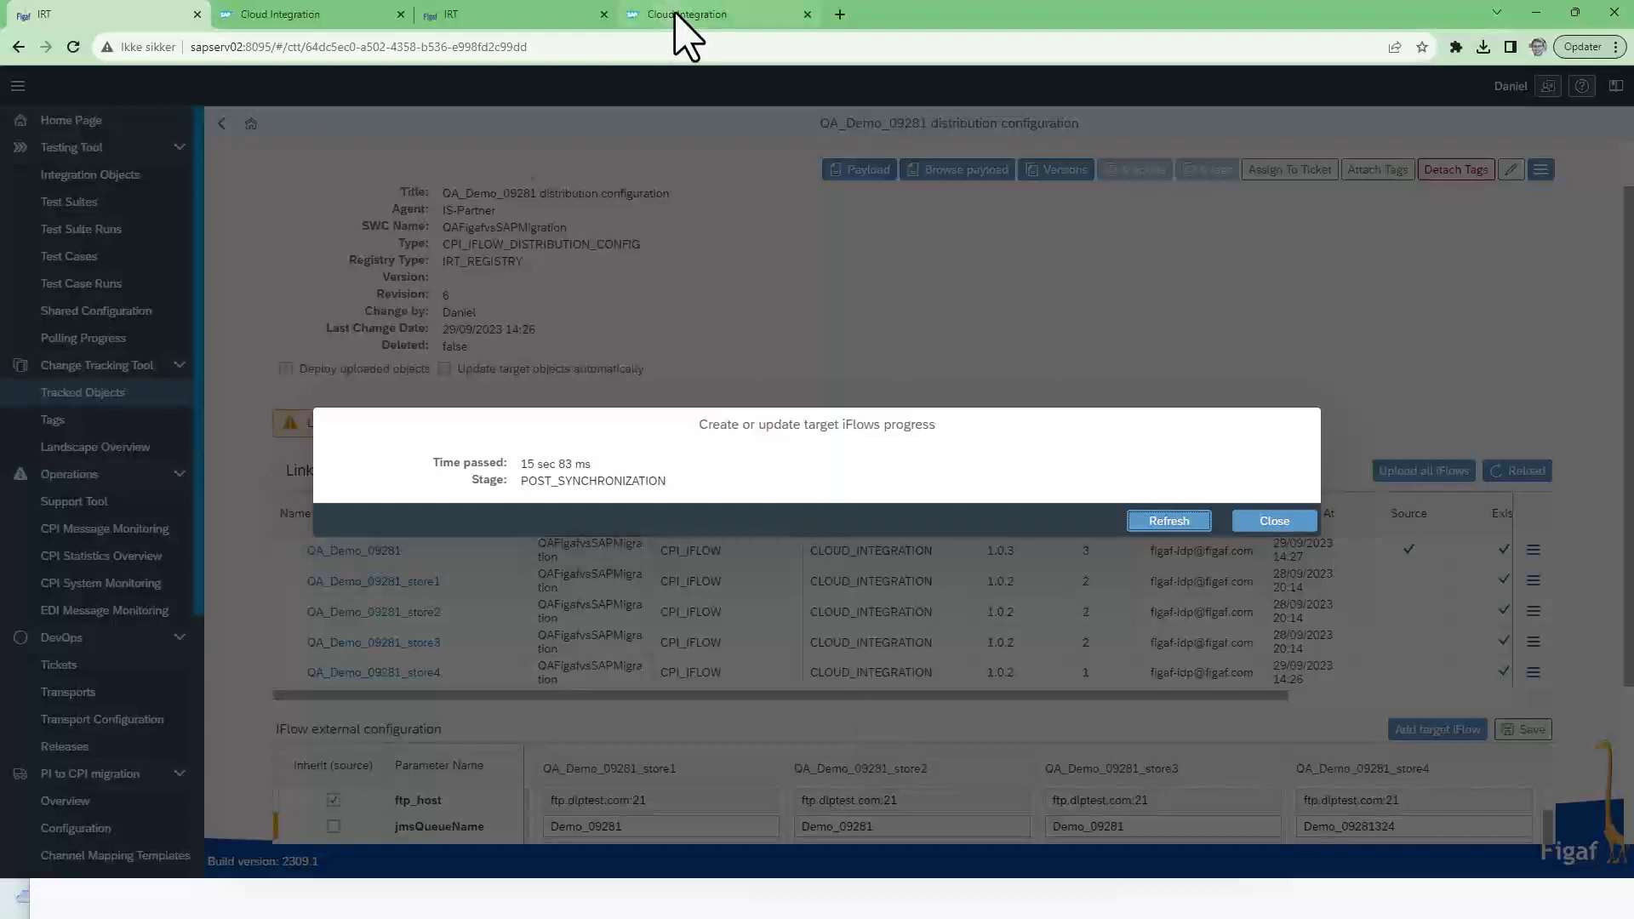
click(679, 15)
click(451, 47)
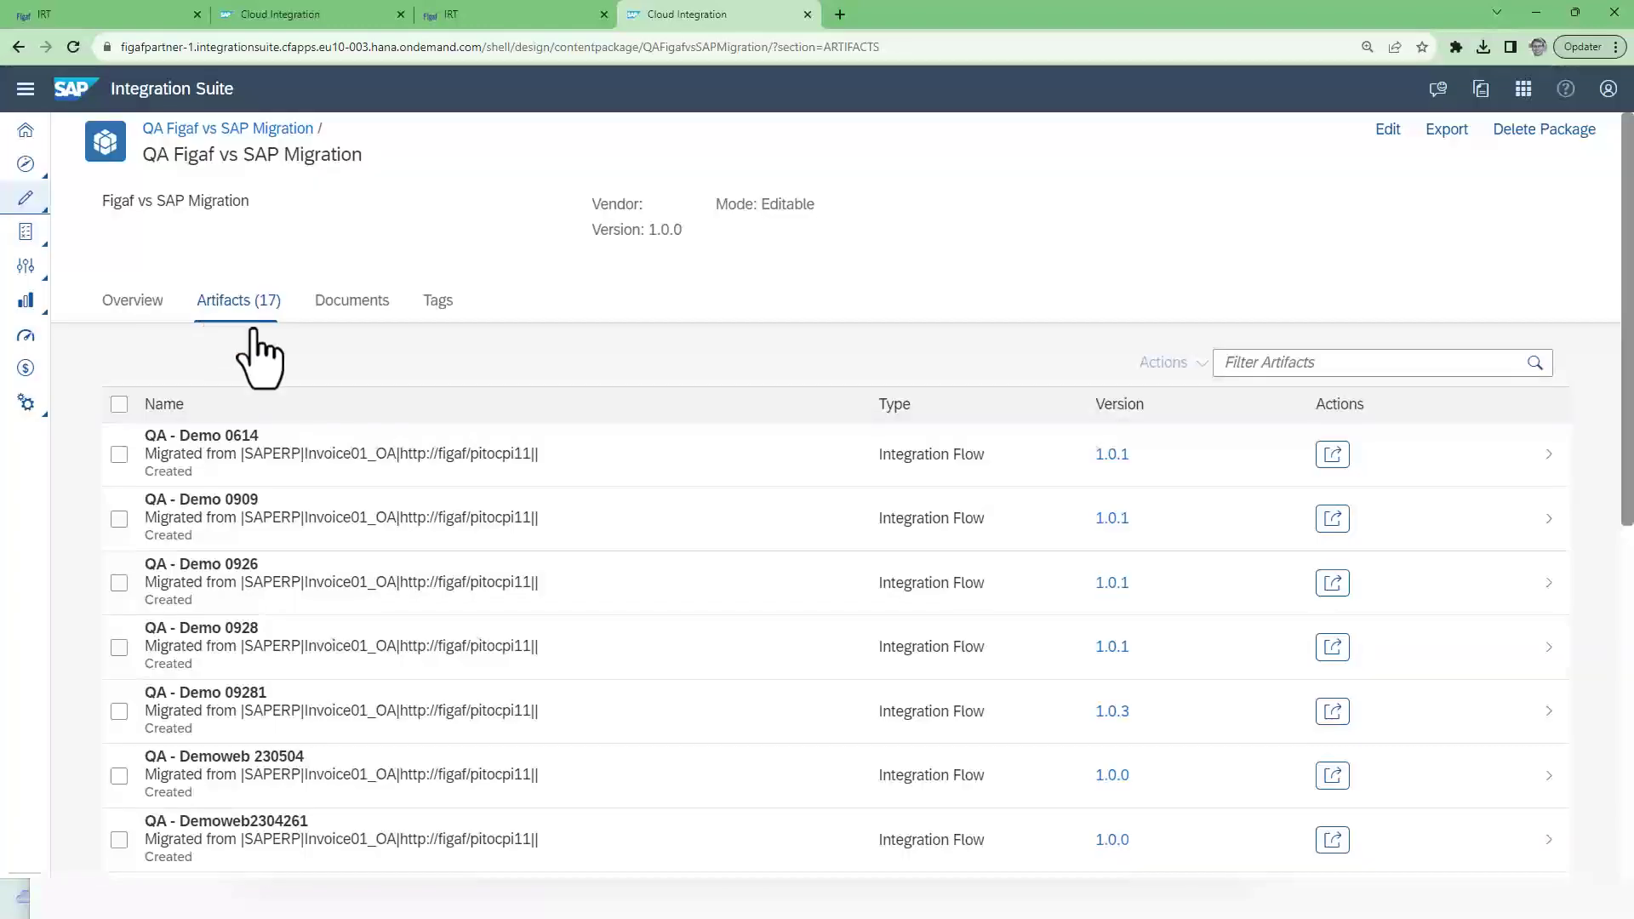
Verify store1–store4 show version 1.0.3, then close Figaf's successful target-iFlow update dialog.
scroll(438, 584, down, 8)
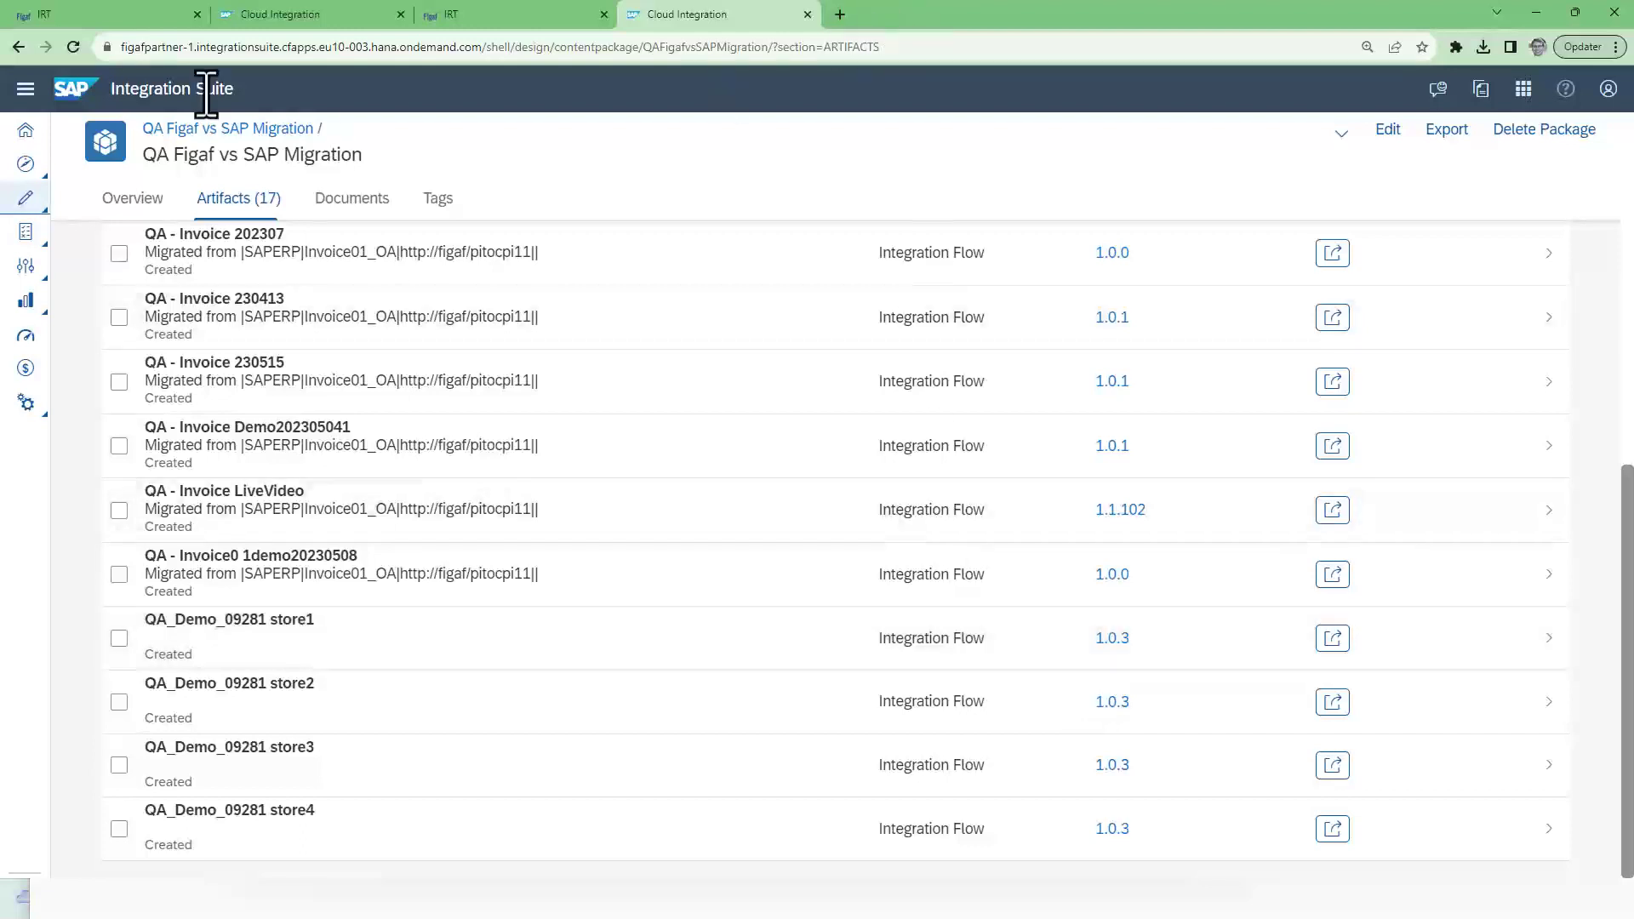
click(75, 15)
click(1269, 522)
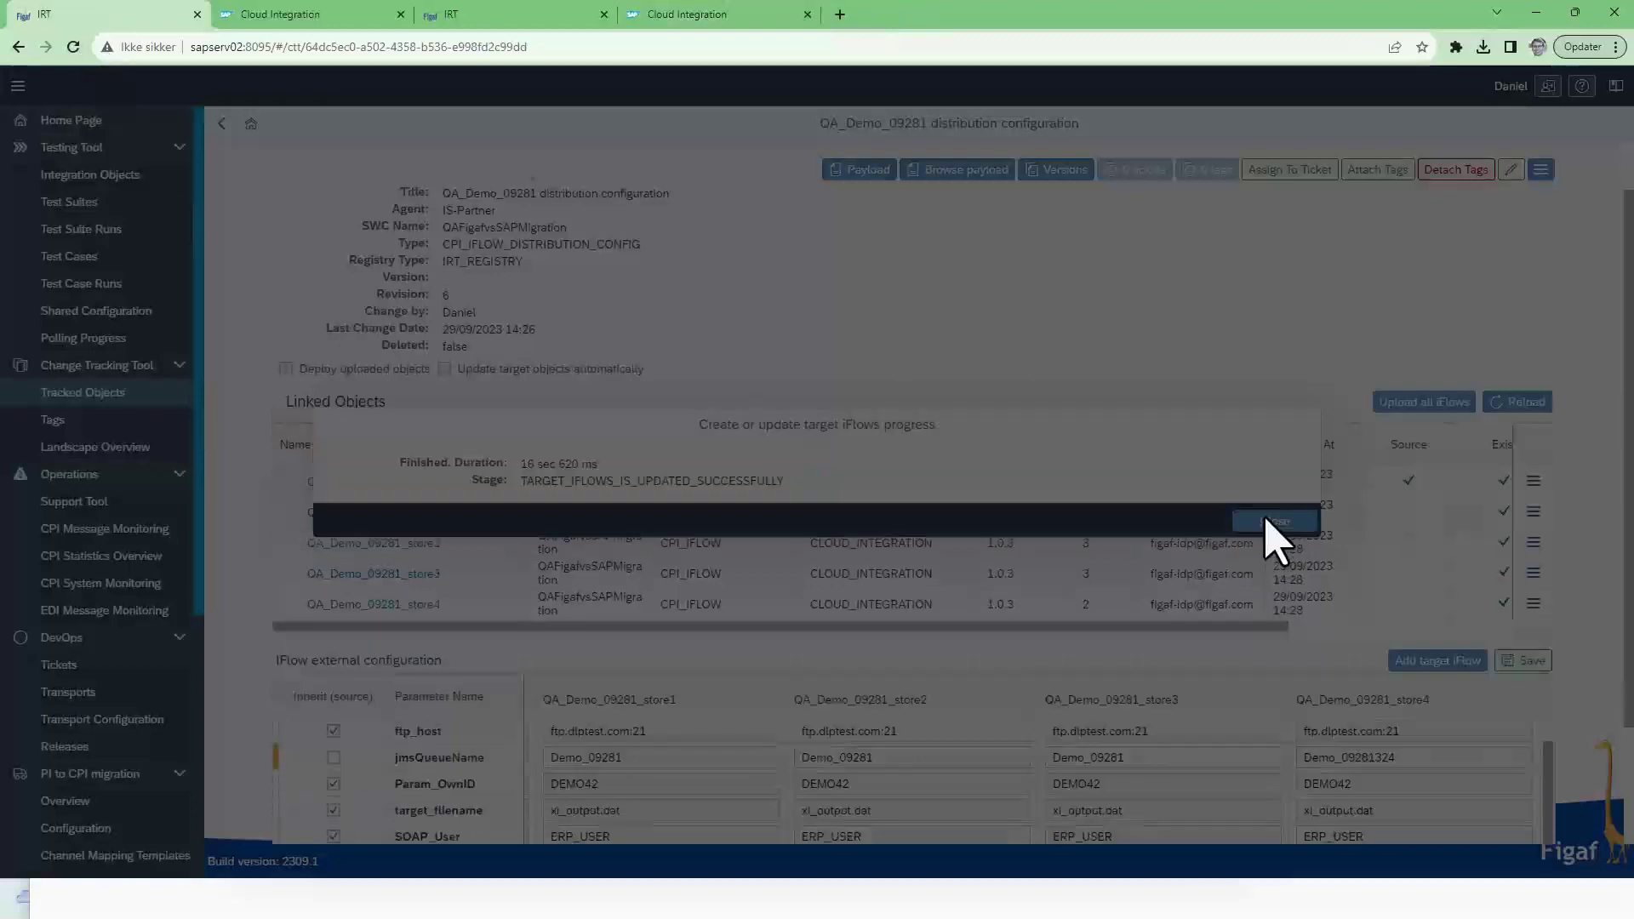
Check the extra actions on the QA_Demo_09281 object, then return to the tracked objects list.
click(345, 484)
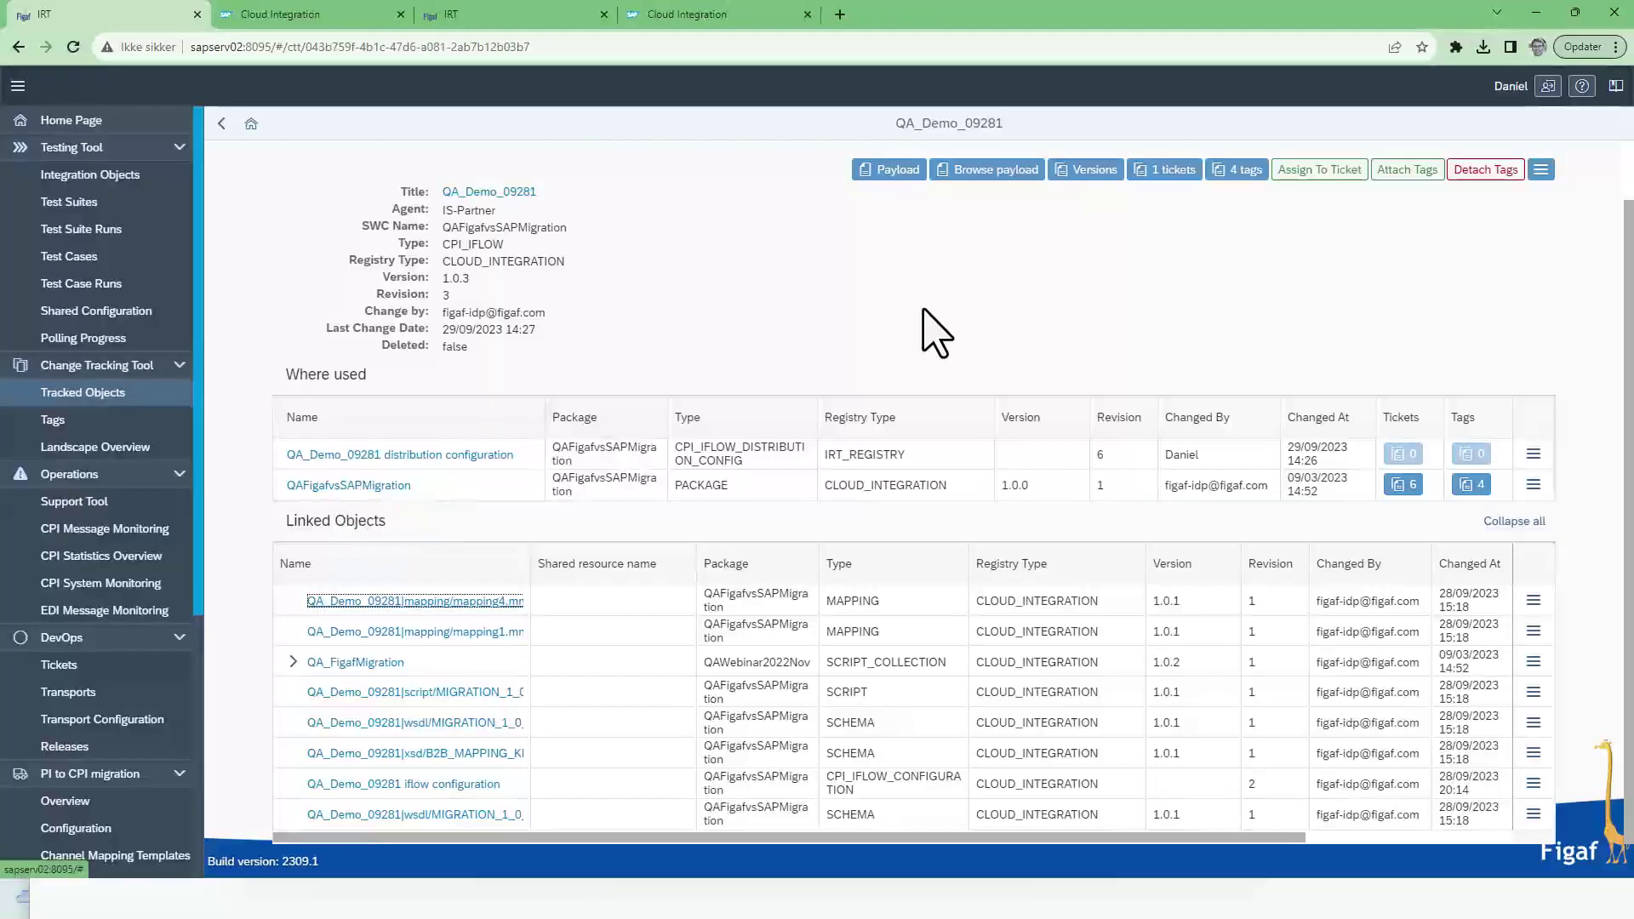
click(1543, 173)
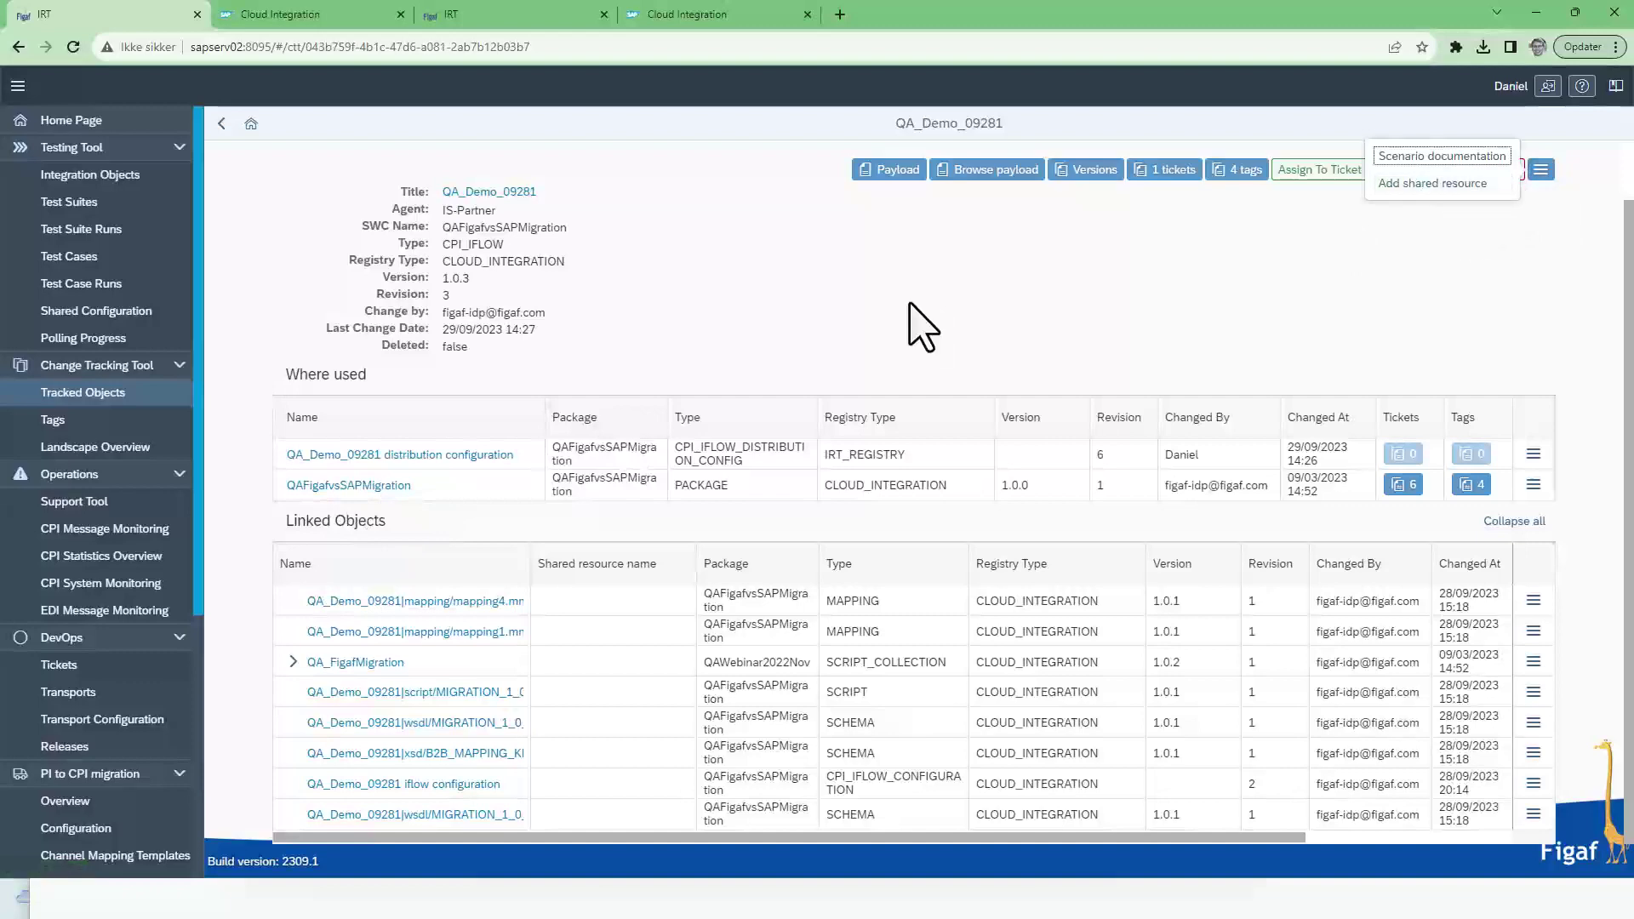
click(79, 393)
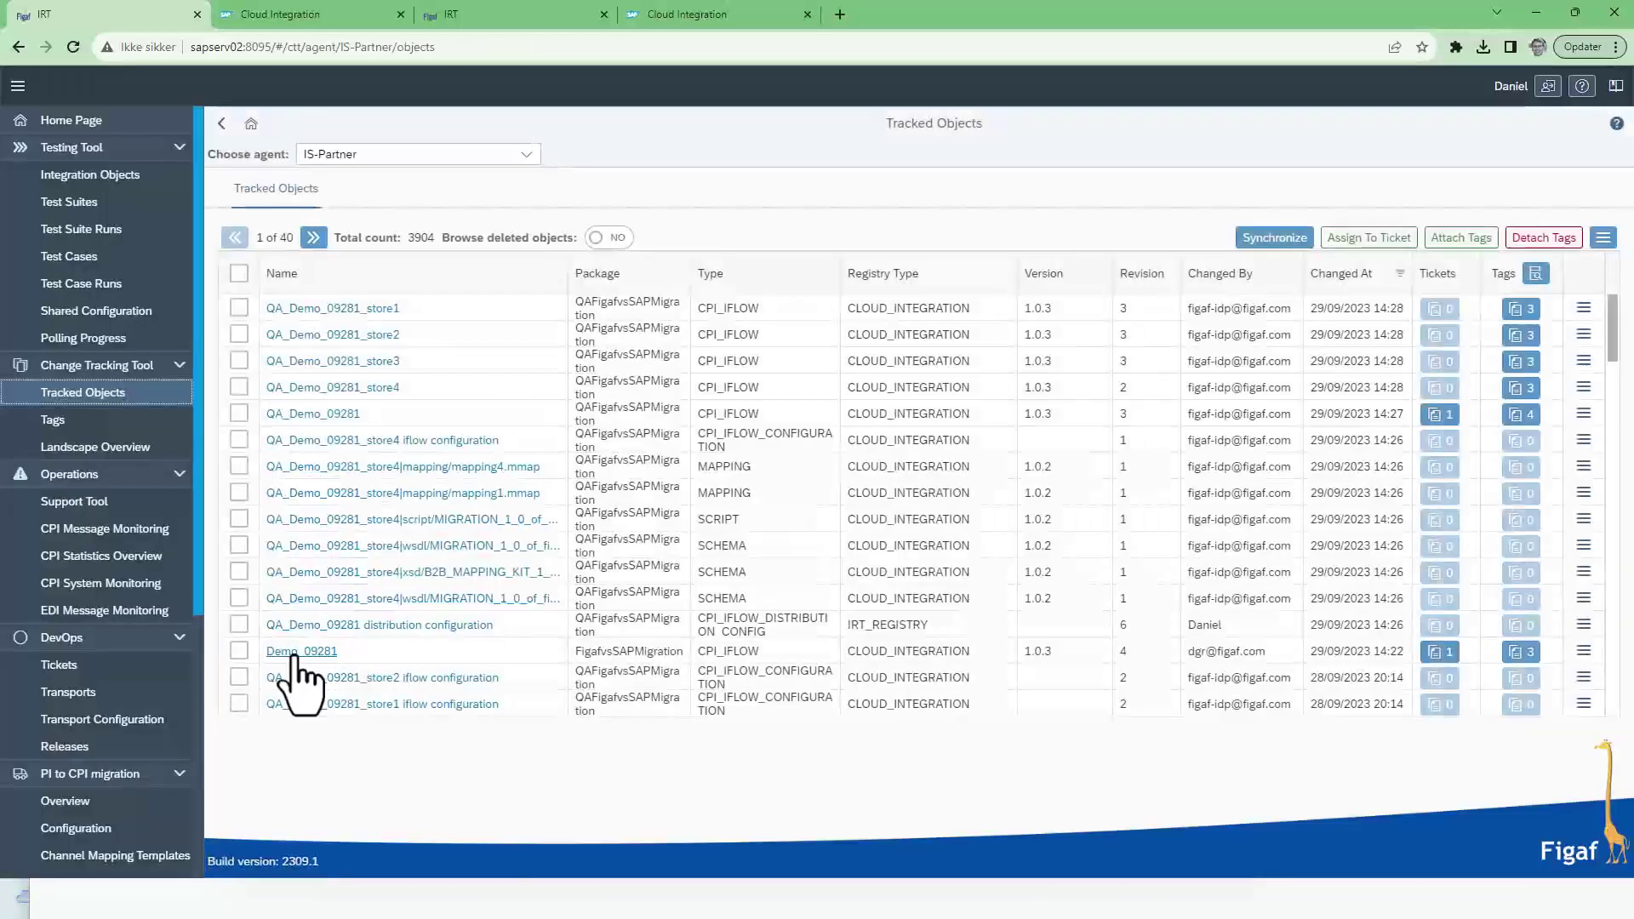
Create a distribution configuration from the Demo_09281 tracked object and confirm the success message.
click(298, 653)
click(1542, 189)
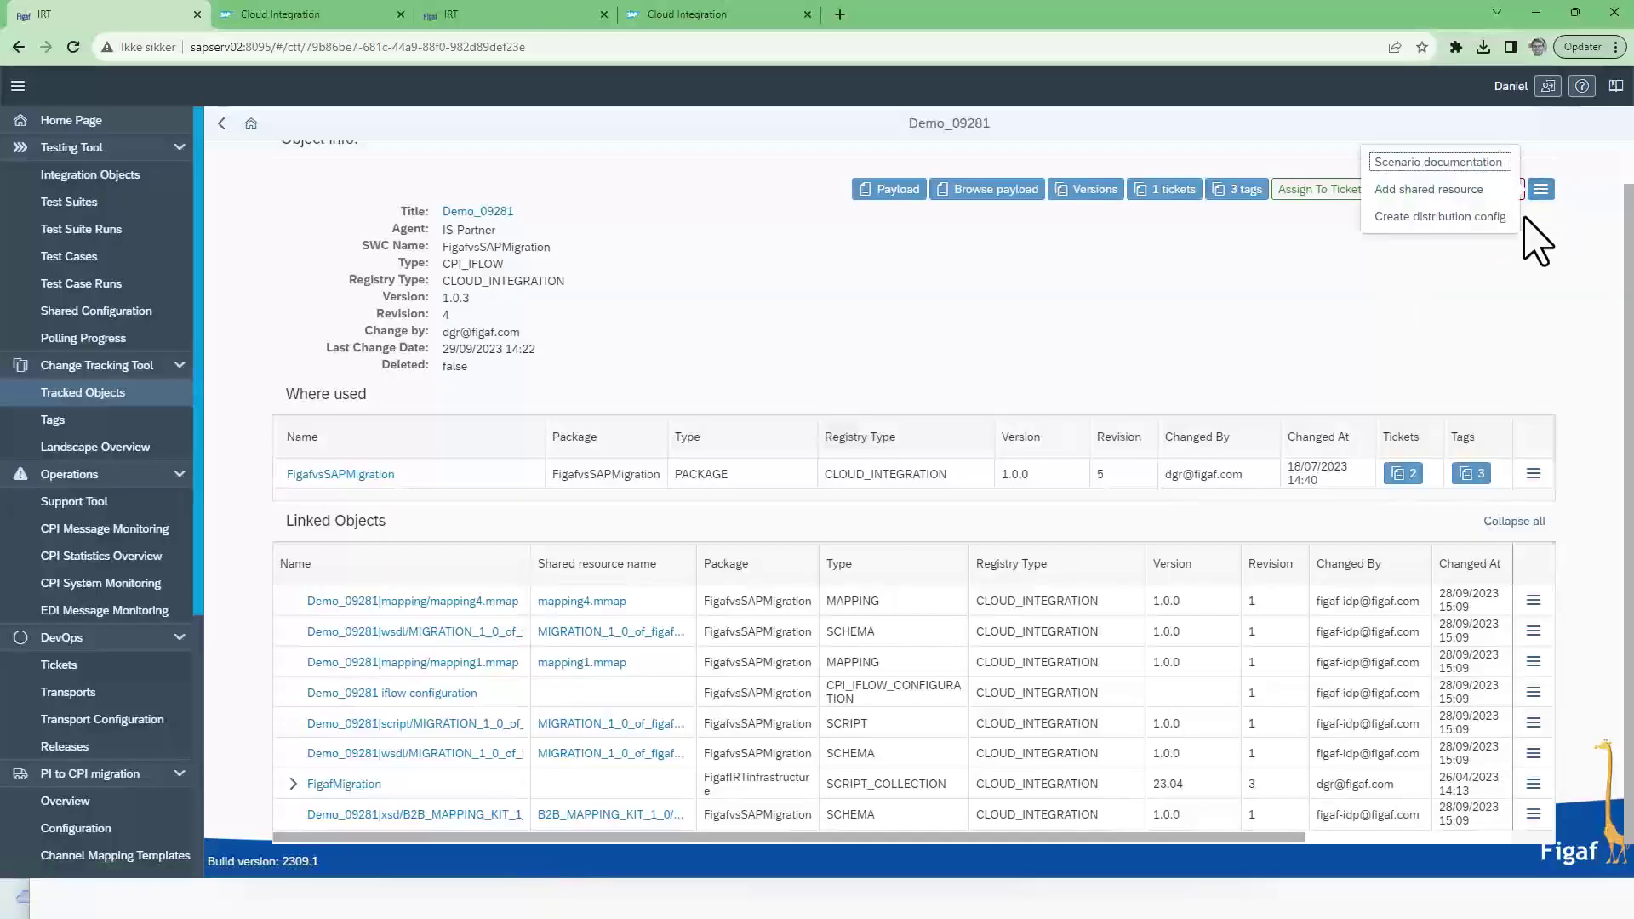
click(1447, 218)
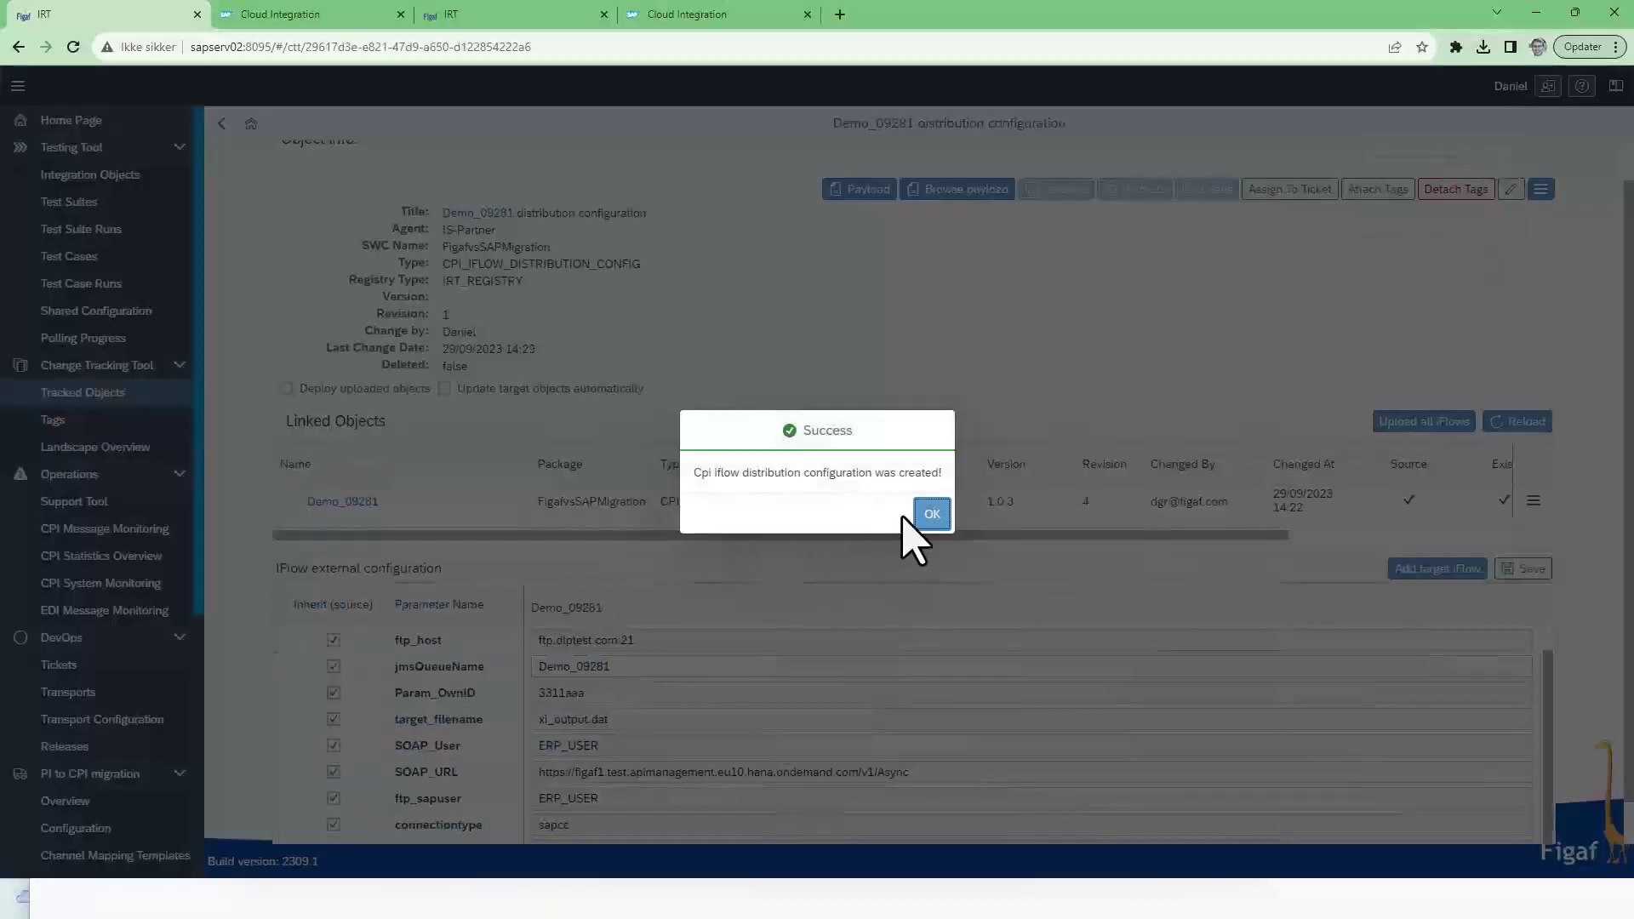
click(915, 513)
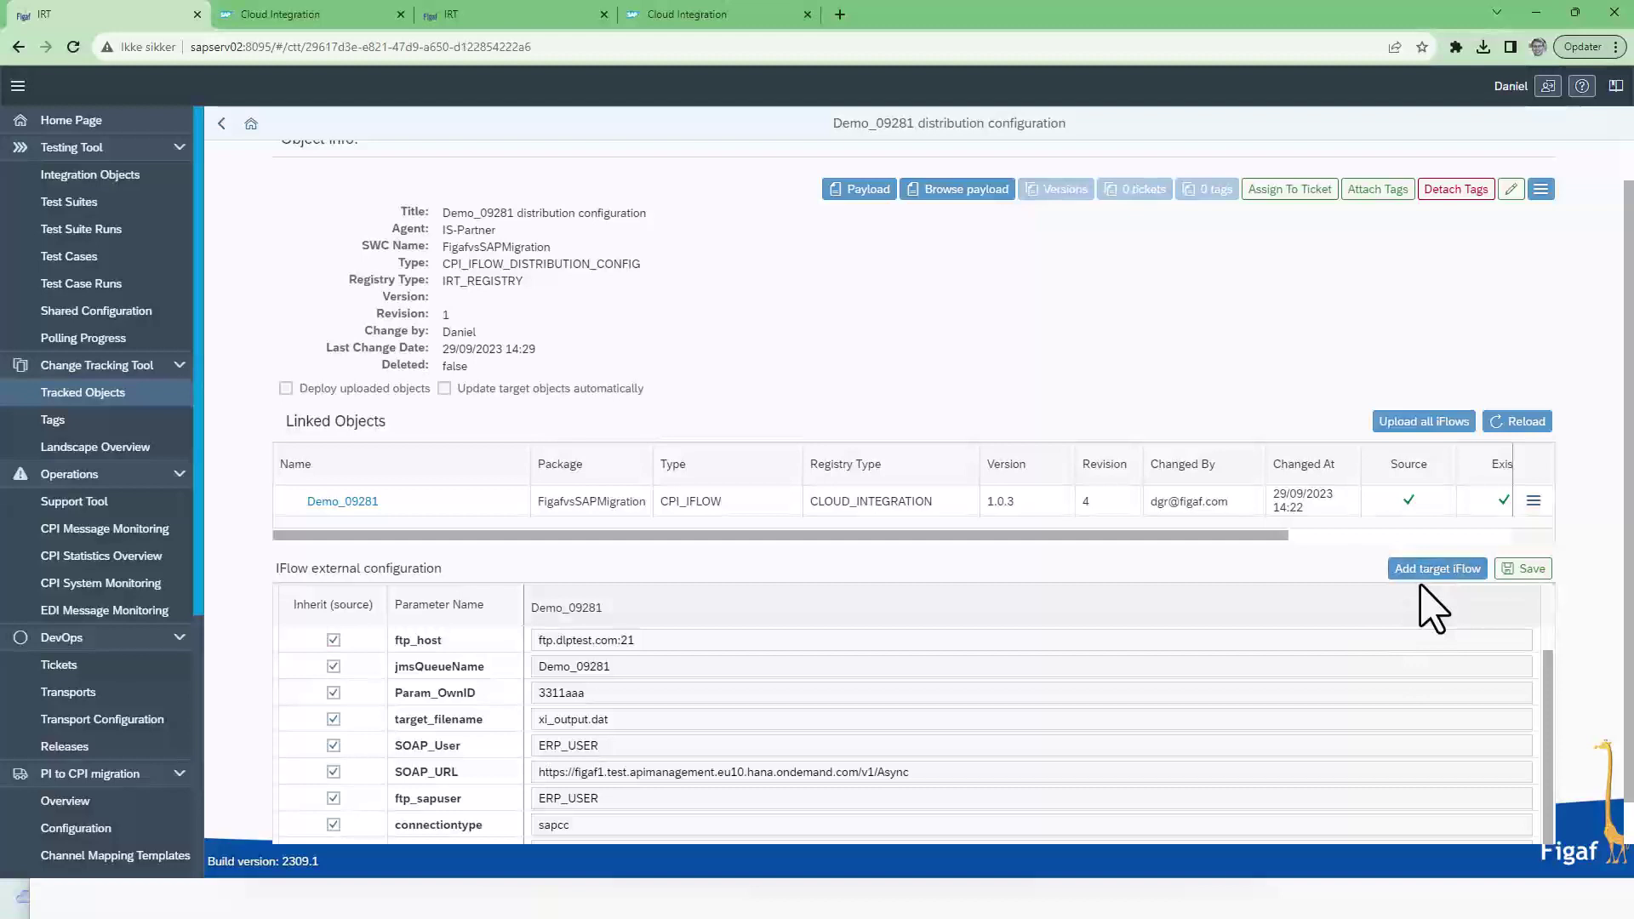